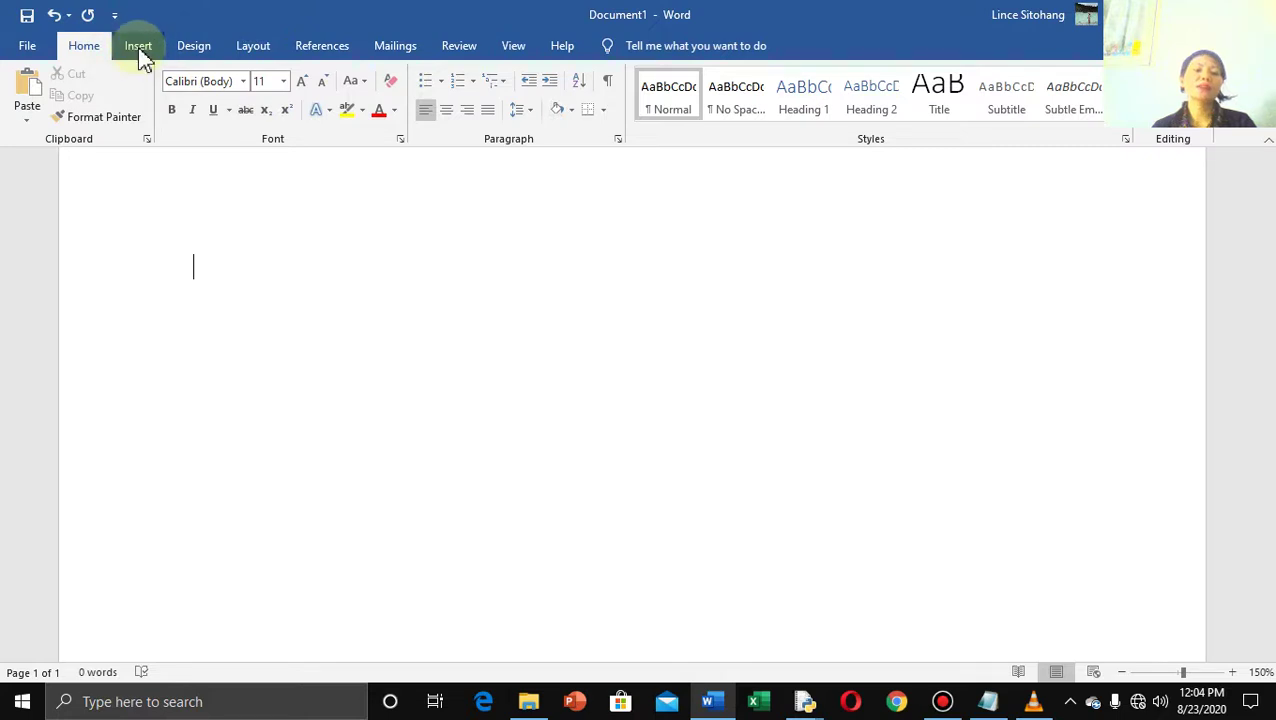
- Insert a table with 4 columns and 3 rows at the start of the blank document
{"action": "left_click", "coordinate": [139, 48]}
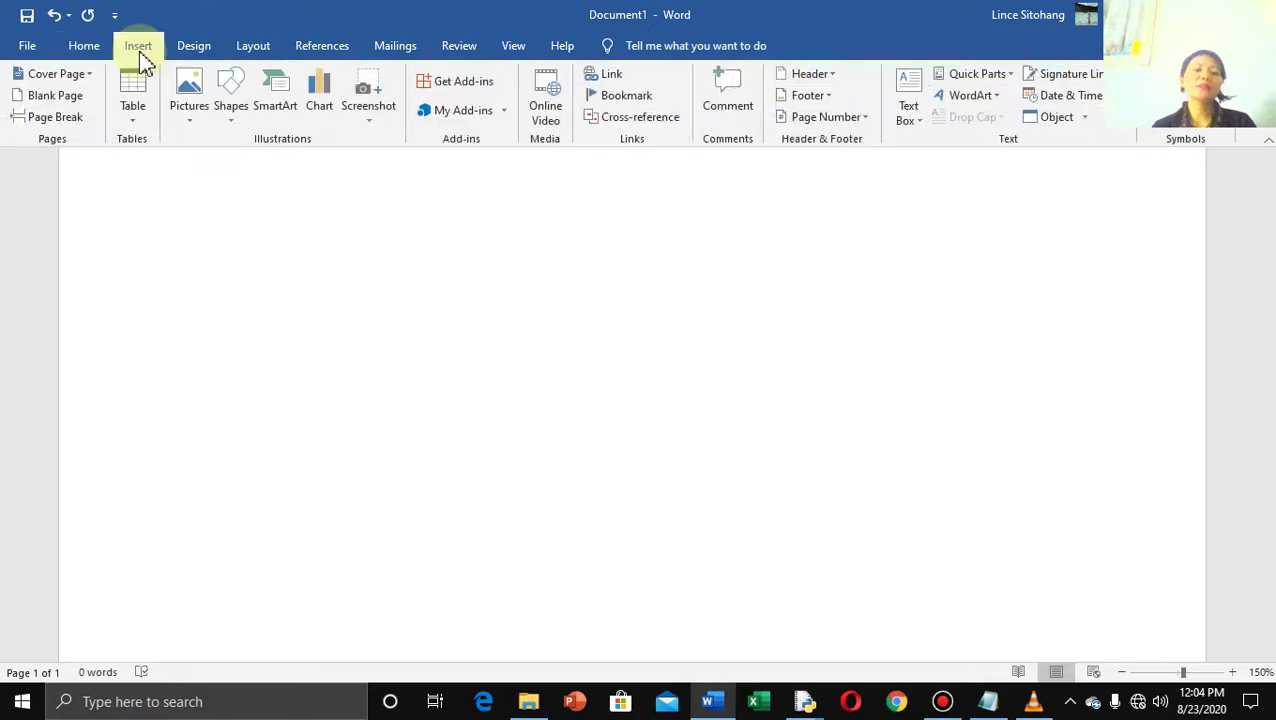
{"action": "left_click", "coordinate": [132, 122]}
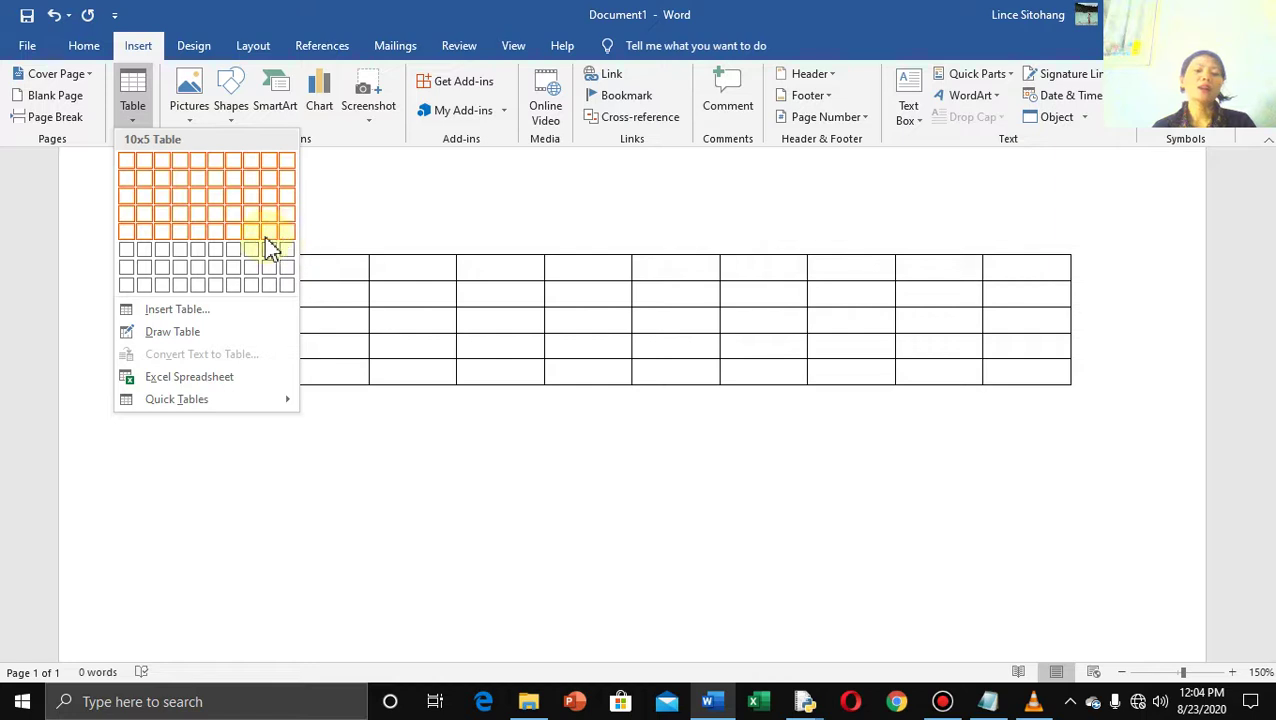
{"action": "left_click", "coordinate": [166, 318]}
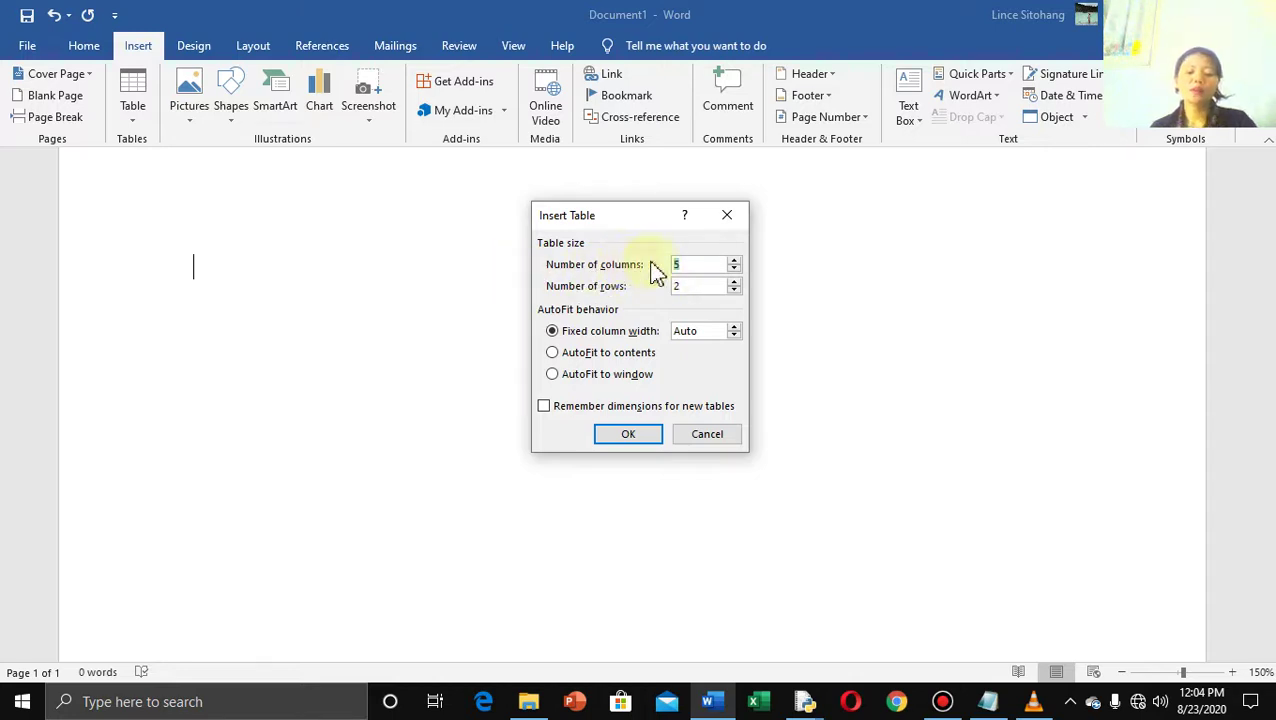
{"action": "type", "text": "4"}
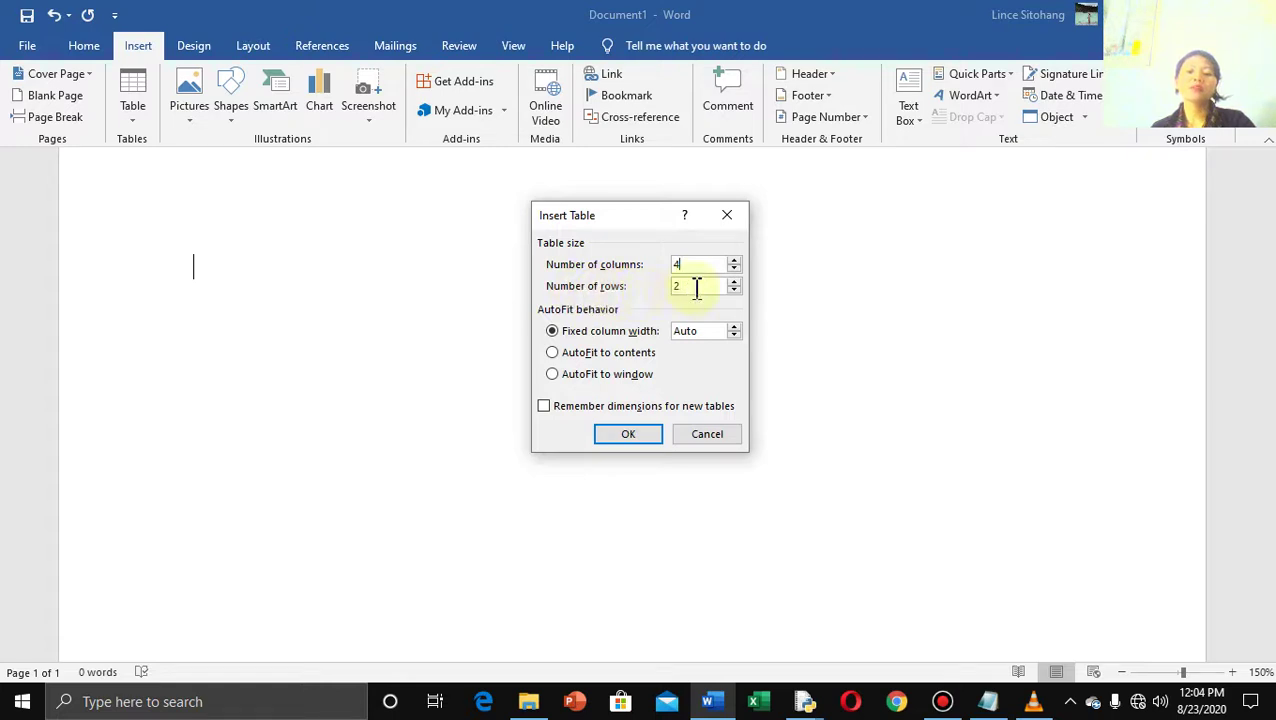
{"action": "double_click", "coordinate": [697, 287]}
{"action": "type", "text": "3"}
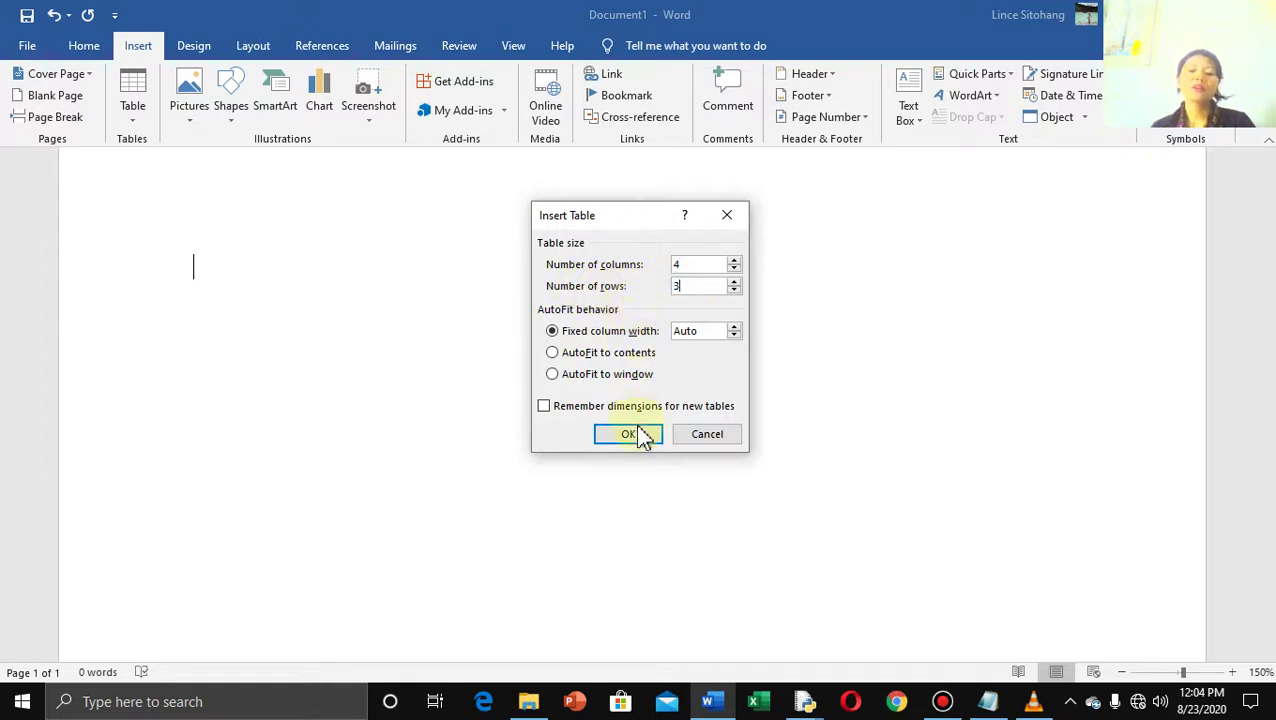
{"action": "left_click", "coordinate": [630, 434]}
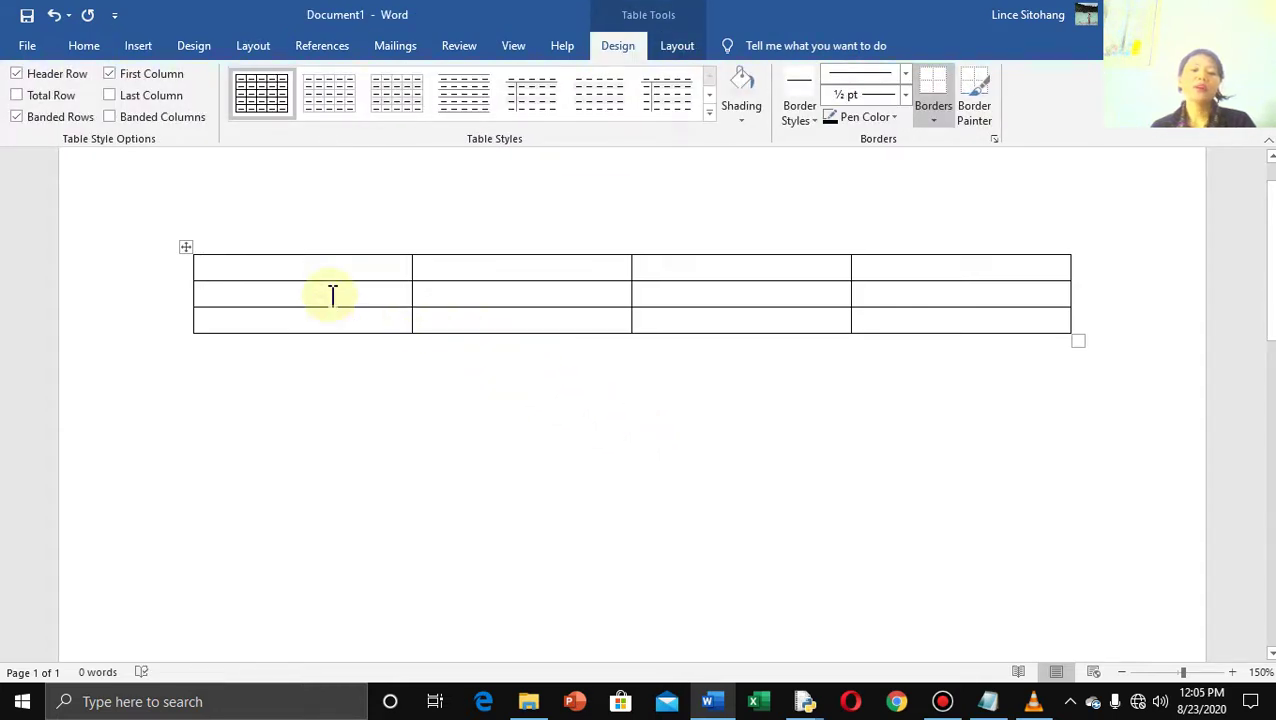
{"action": "left_click", "coordinate": [532, 265]}
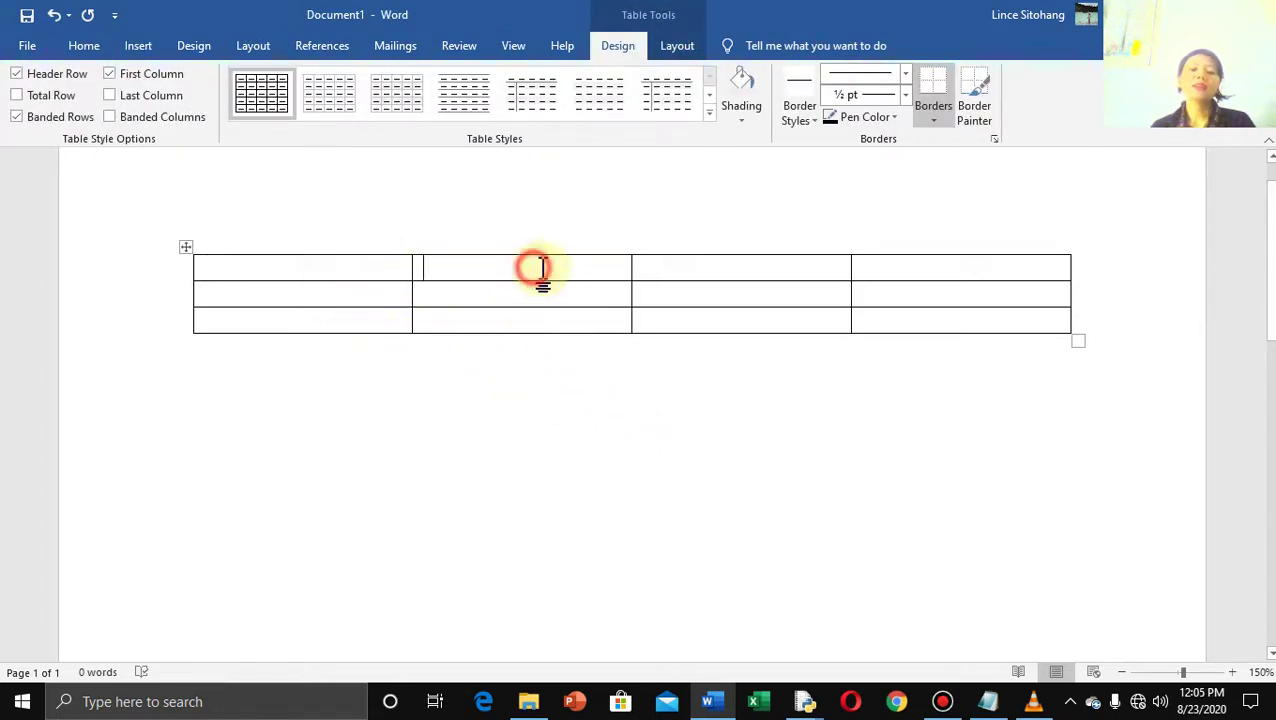
{"action": "left_click", "coordinate": [692, 319]}
{"action": "left_click", "coordinate": [678, 268]}
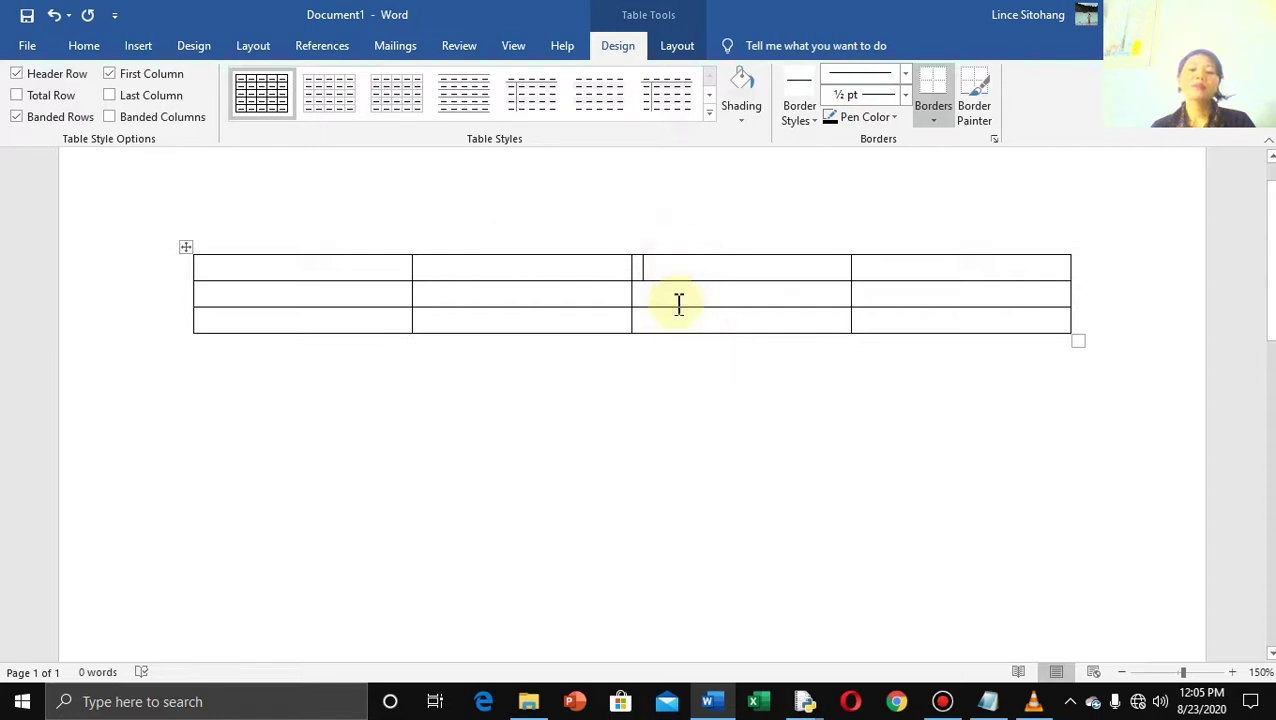
{"action": "left_click", "coordinate": [669, 296]}
{"action": "left_click", "coordinate": [664, 319]}
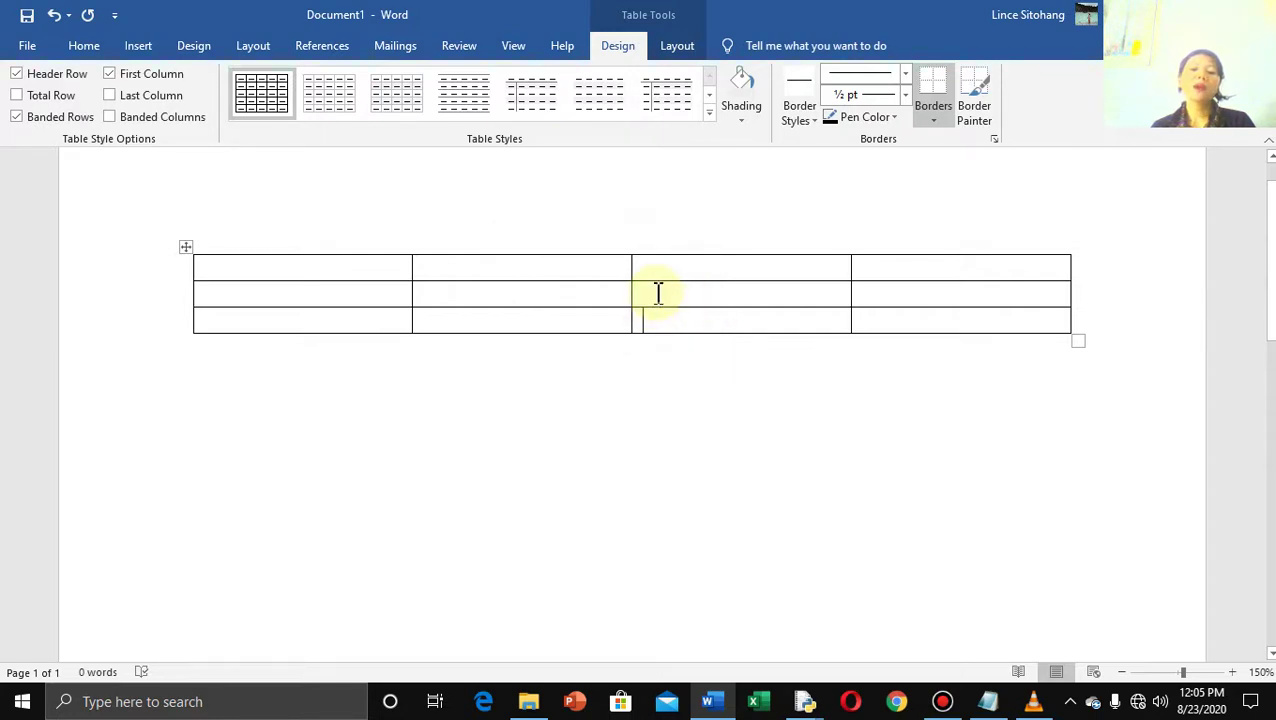
{"action": "left_click", "coordinate": [639, 269]}
{"action": "left_click", "coordinate": [345, 268]}
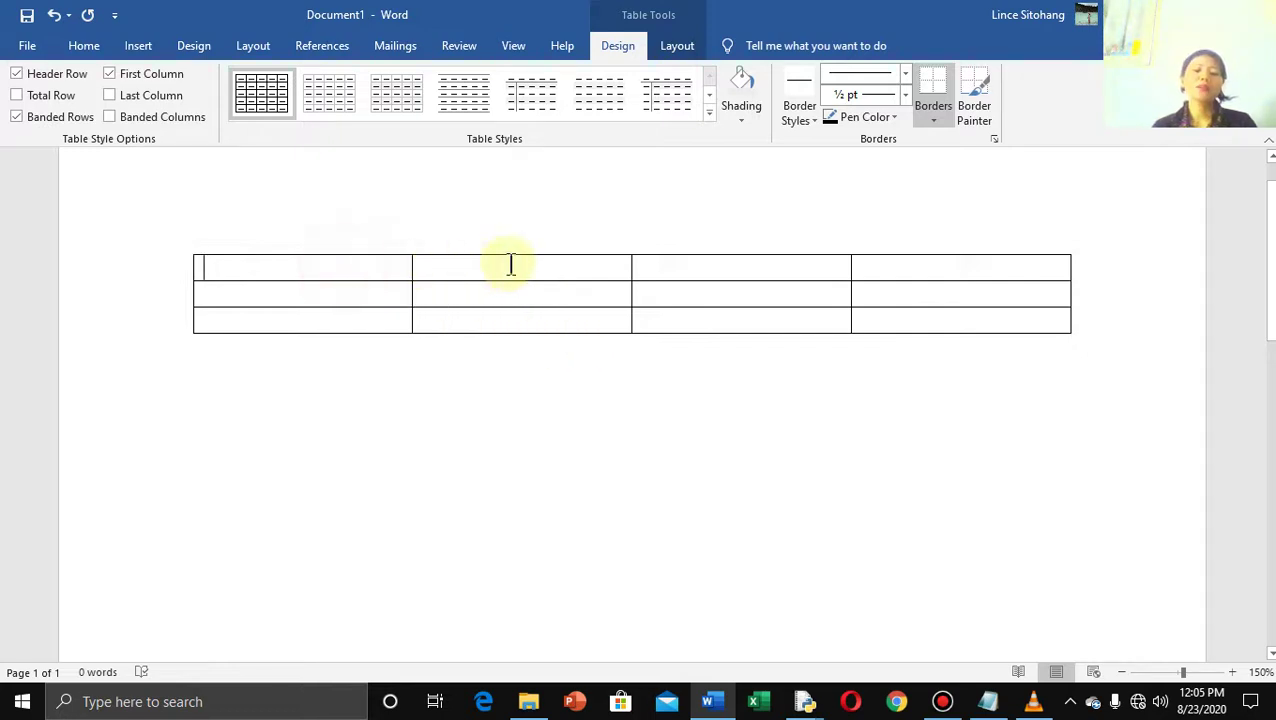
- Highlight the table's first row, second column and top two rows in turn to distinguish rows from columns
{"action": "left_click_drag", "start_coordinate": [510, 263], "coordinate": [948, 260]}
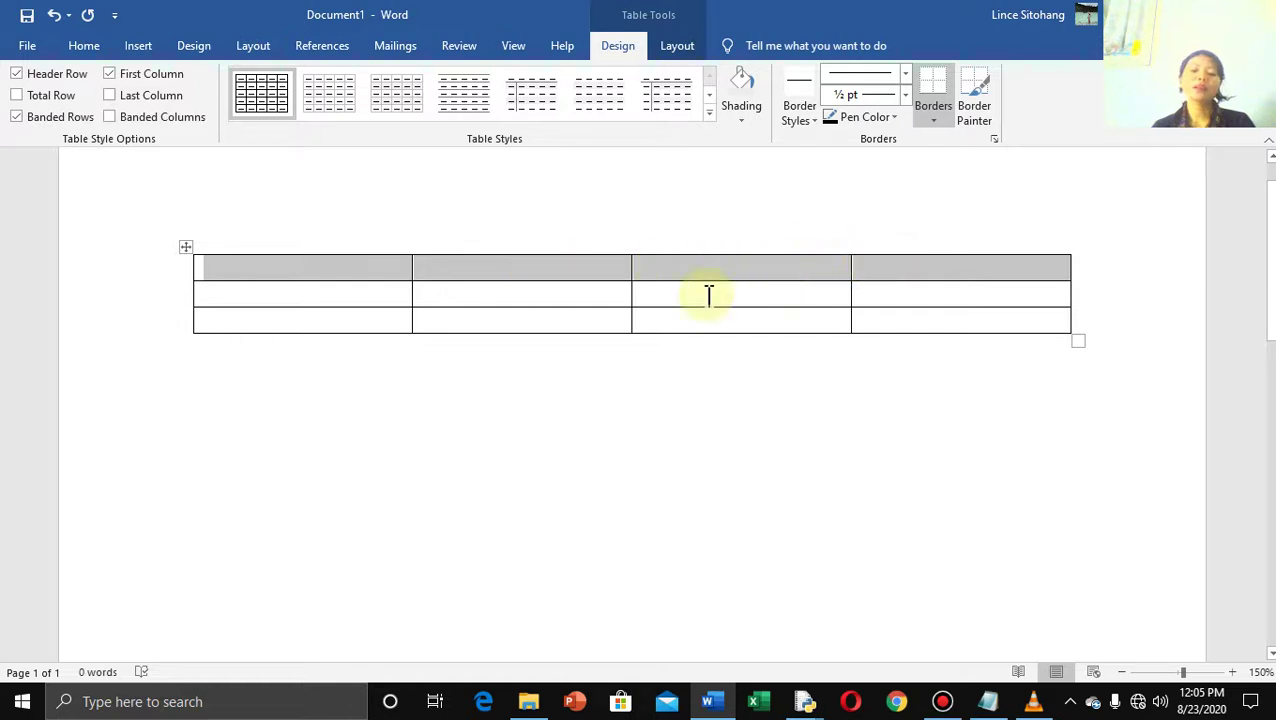
{"action": "left_click", "coordinate": [488, 320]}
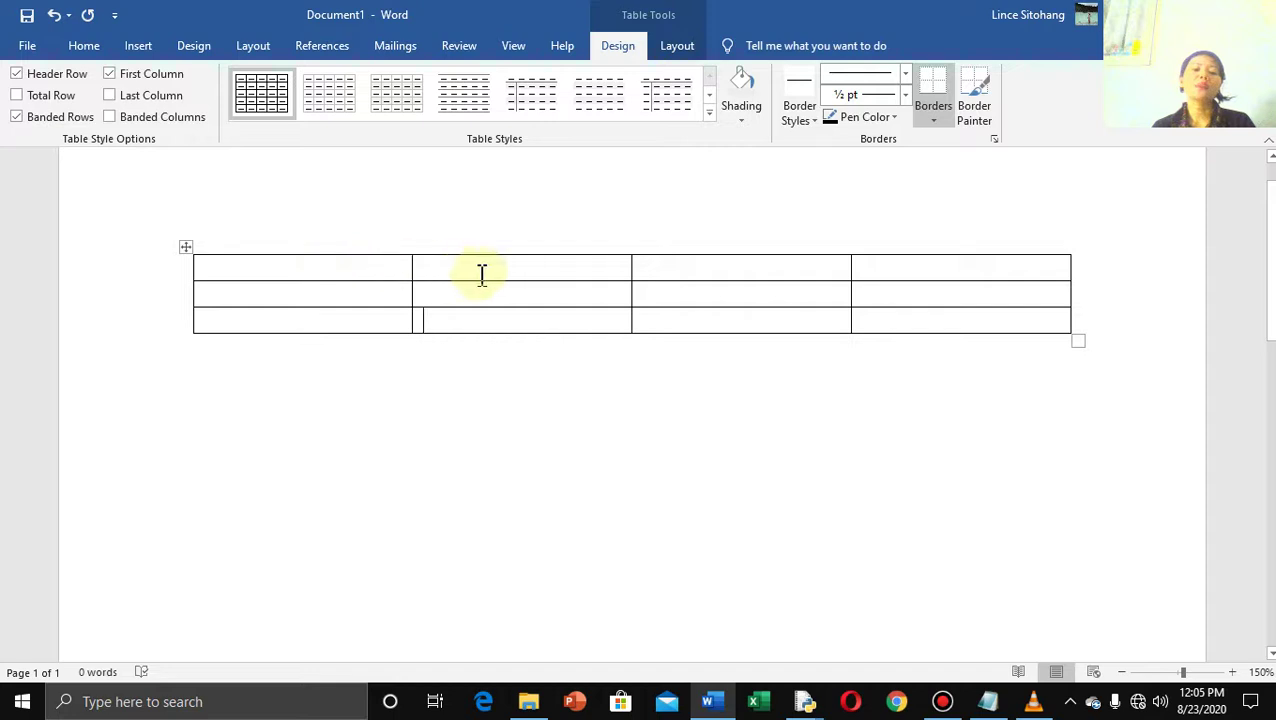
{"action": "left_click_drag", "start_coordinate": [492, 267], "coordinate": [612, 319]}
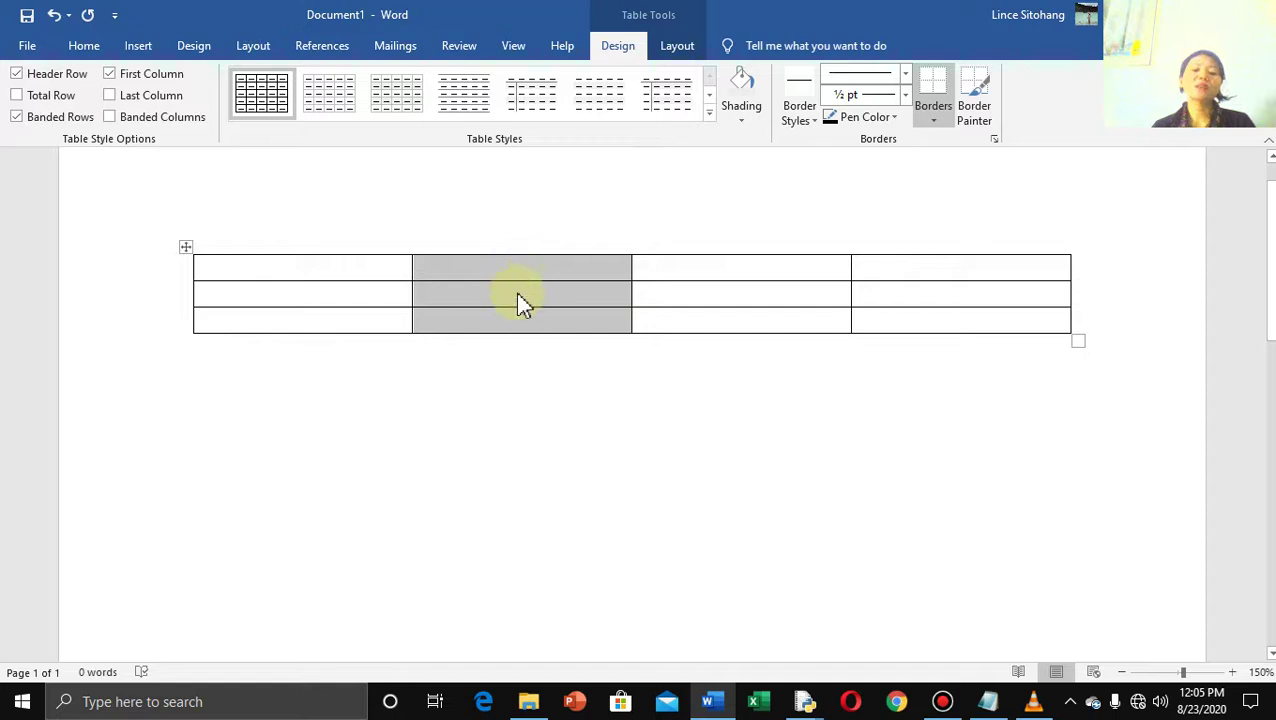
{"action": "left_click", "coordinate": [645, 320]}
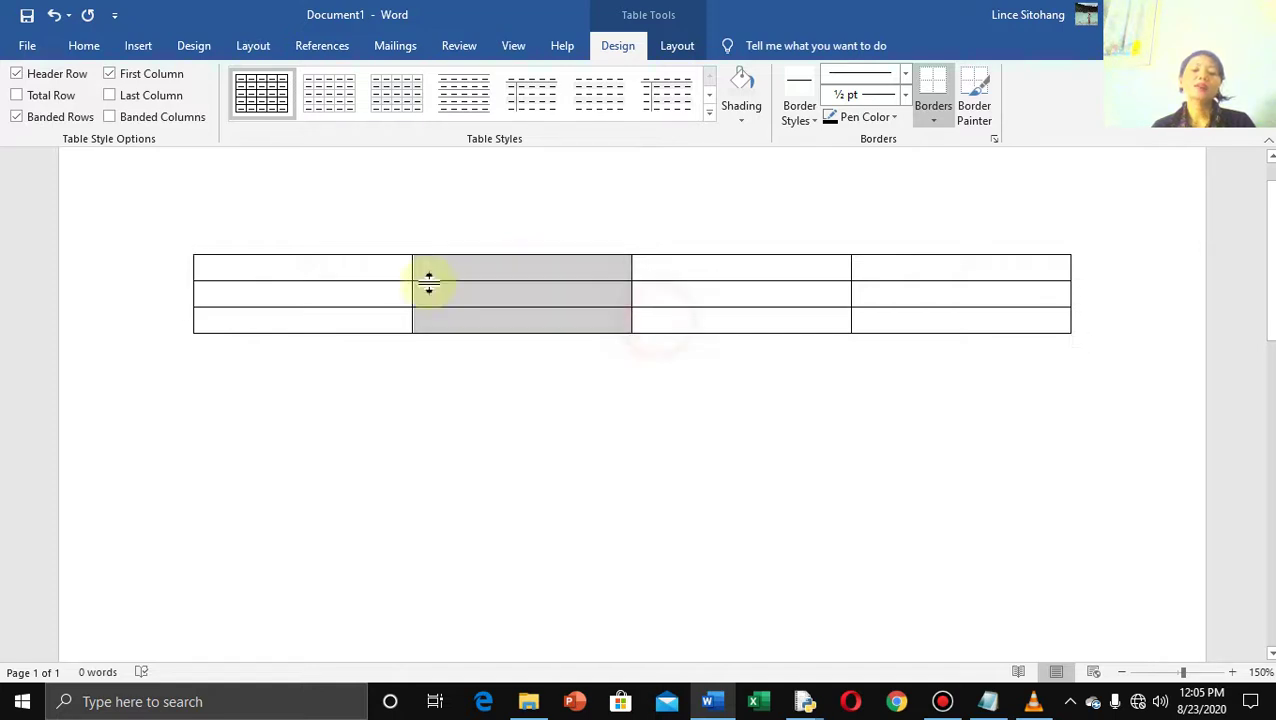
{"action": "left_click_drag", "start_coordinate": [265, 293], "coordinate": [920, 270]}
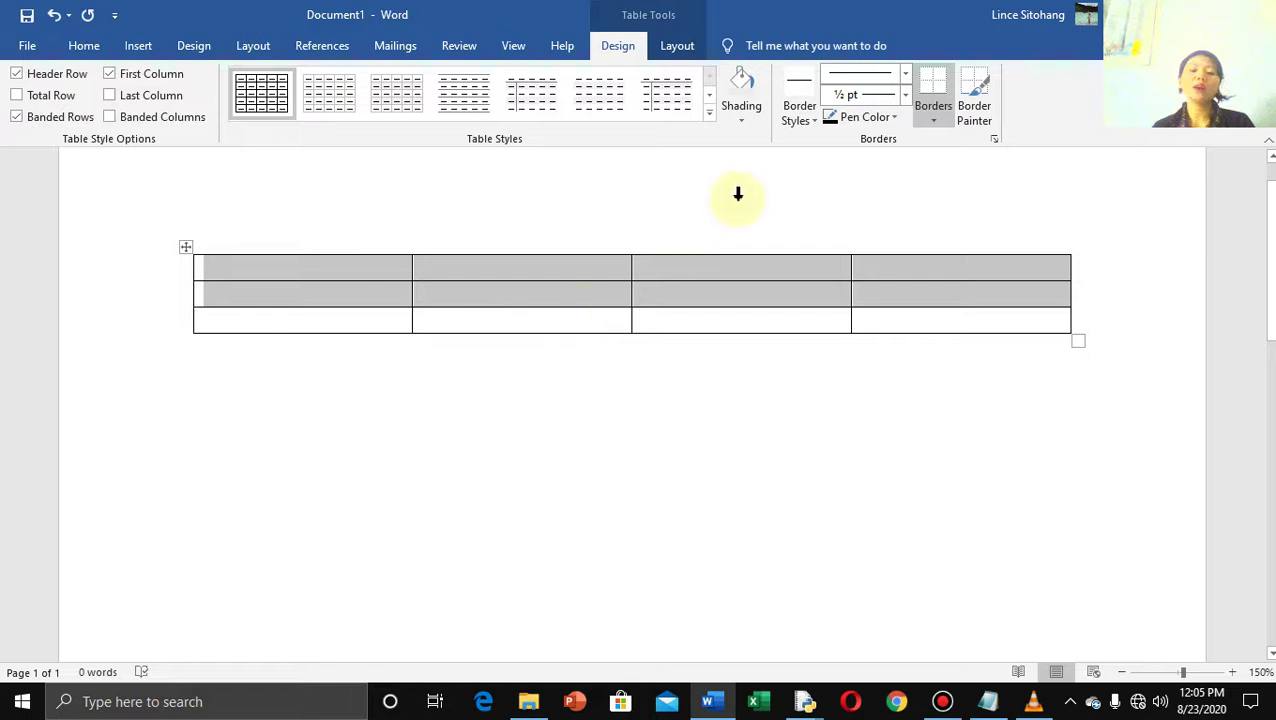
{"action": "left_click", "coordinate": [705, 293]}
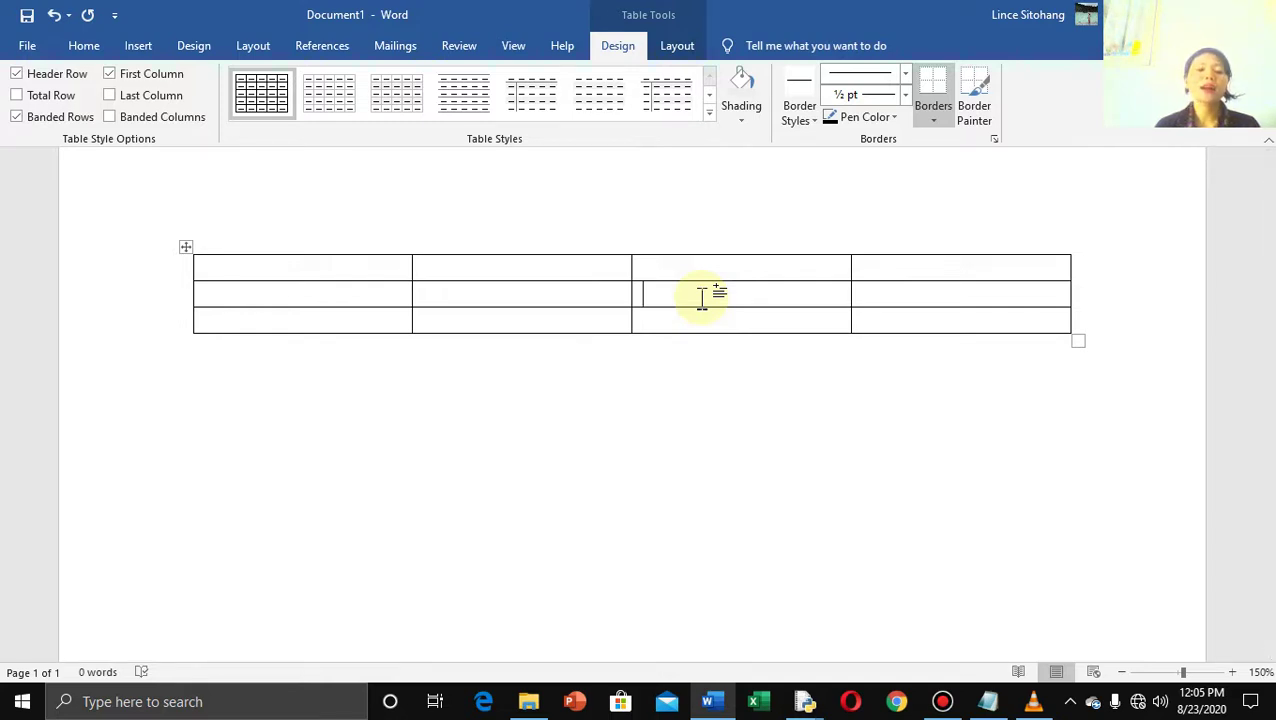
- Enter the title "DAFTAR NILAI KELAS VII" in the first cell of the table's top row
{"action": "left_click", "coordinate": [356, 267]}
{"action": "type", "text": "d"}
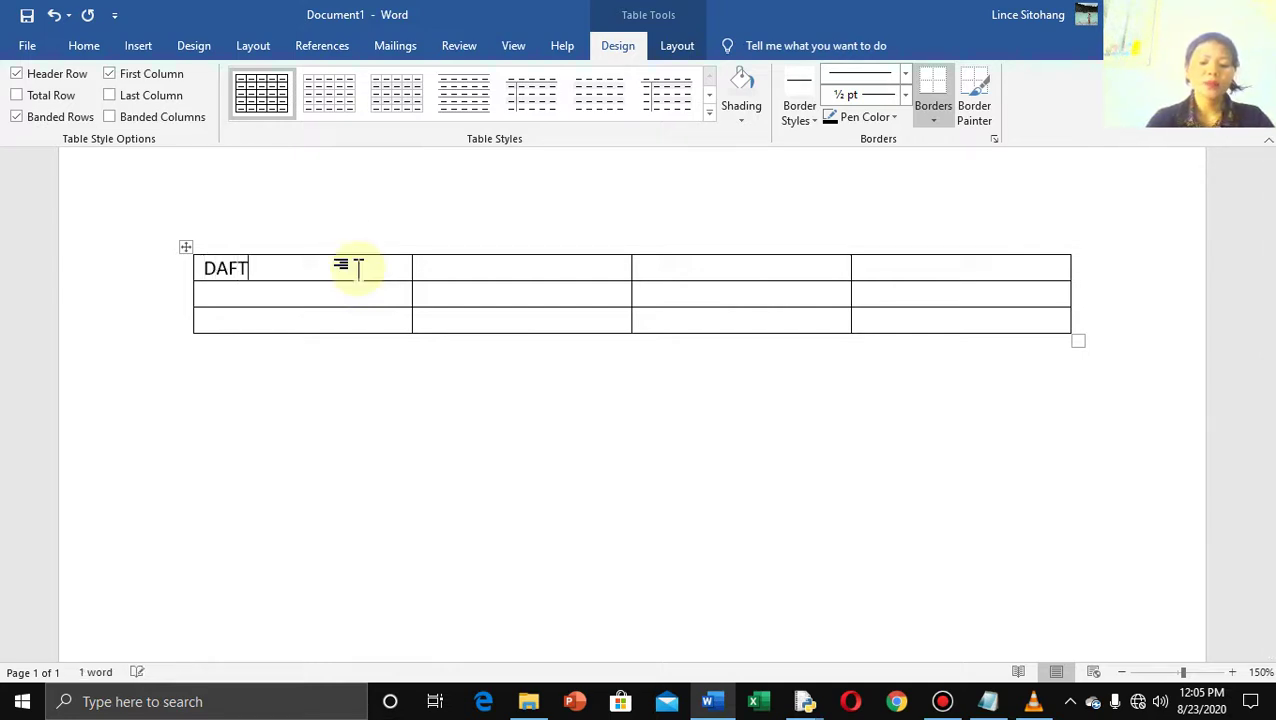
{"action": "type", "text": "AFTAR "}
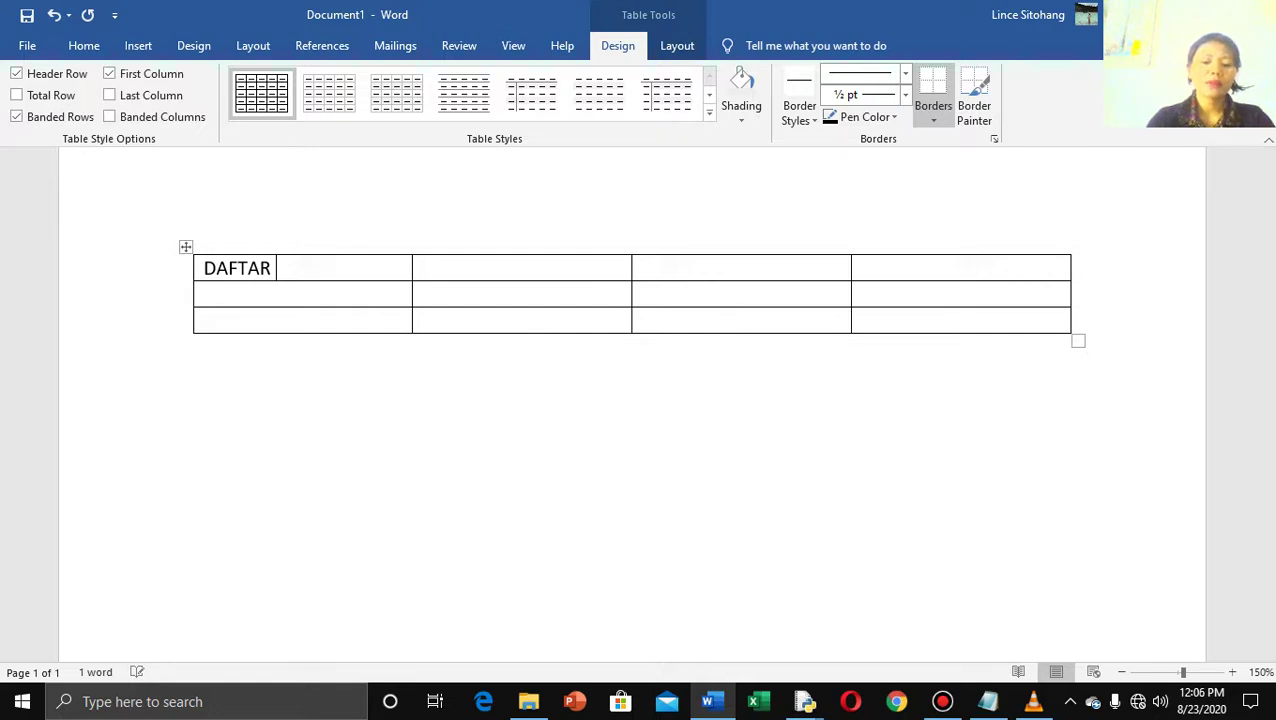
{"action": "type", "text": "NAM"}
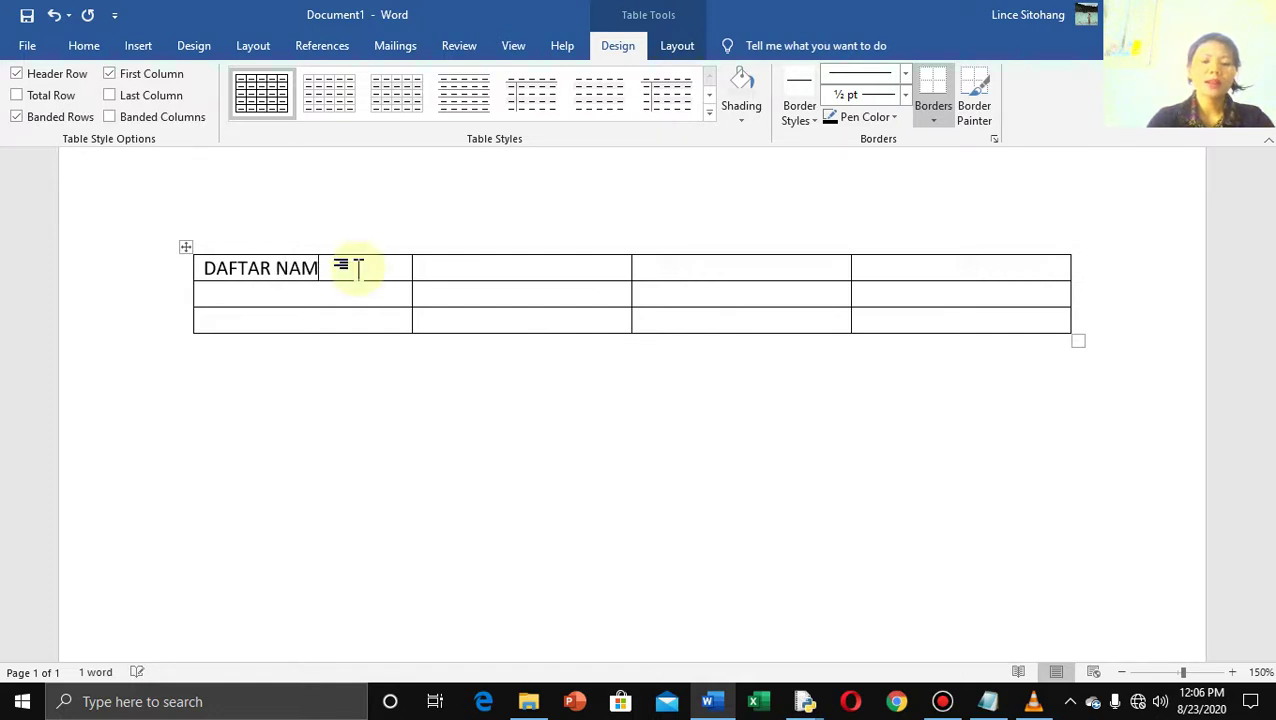
{"action": "key", "text": "BackSpace"}
{"action": "key", "text": "BackSpace"}
{"action": "type", "text": "ILAI KELAS VII"}
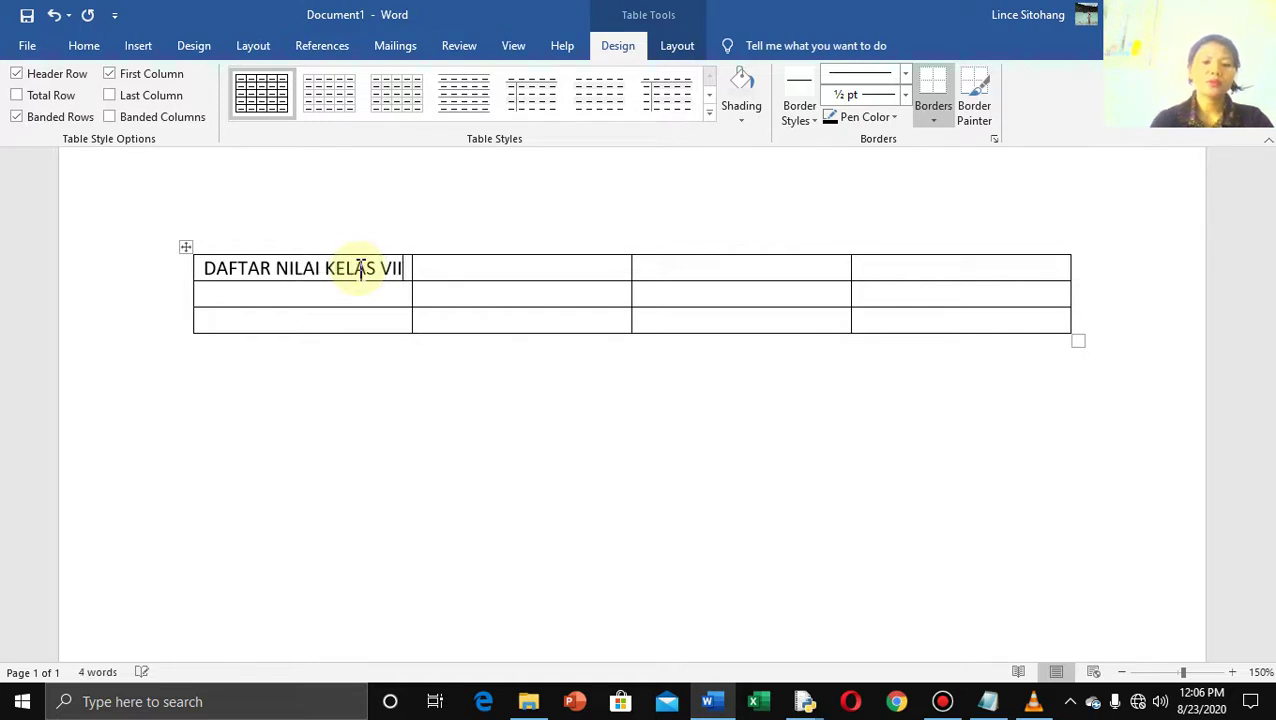
- Fill the table's second row with the headings NOMOR, NAMA, KELAS and TUGAS
{"action": "left_click", "coordinate": [281, 290]}
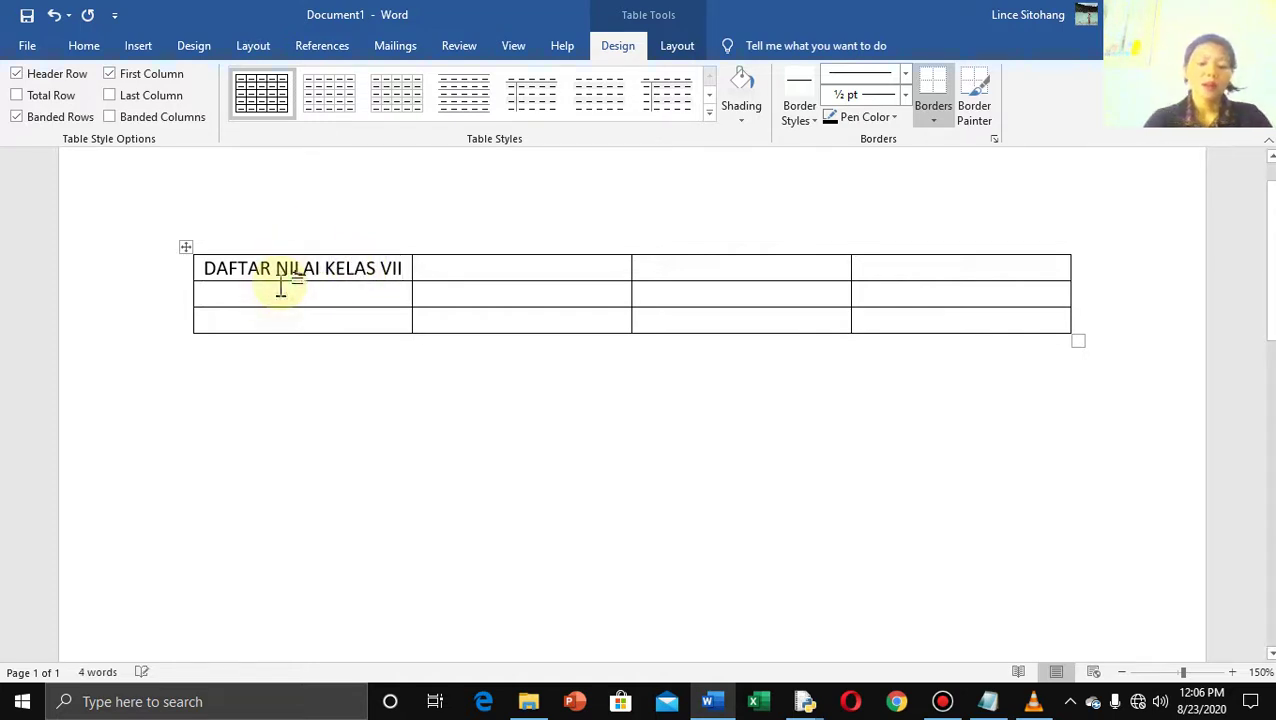
{"action": "type", "text": "NOMOR"}
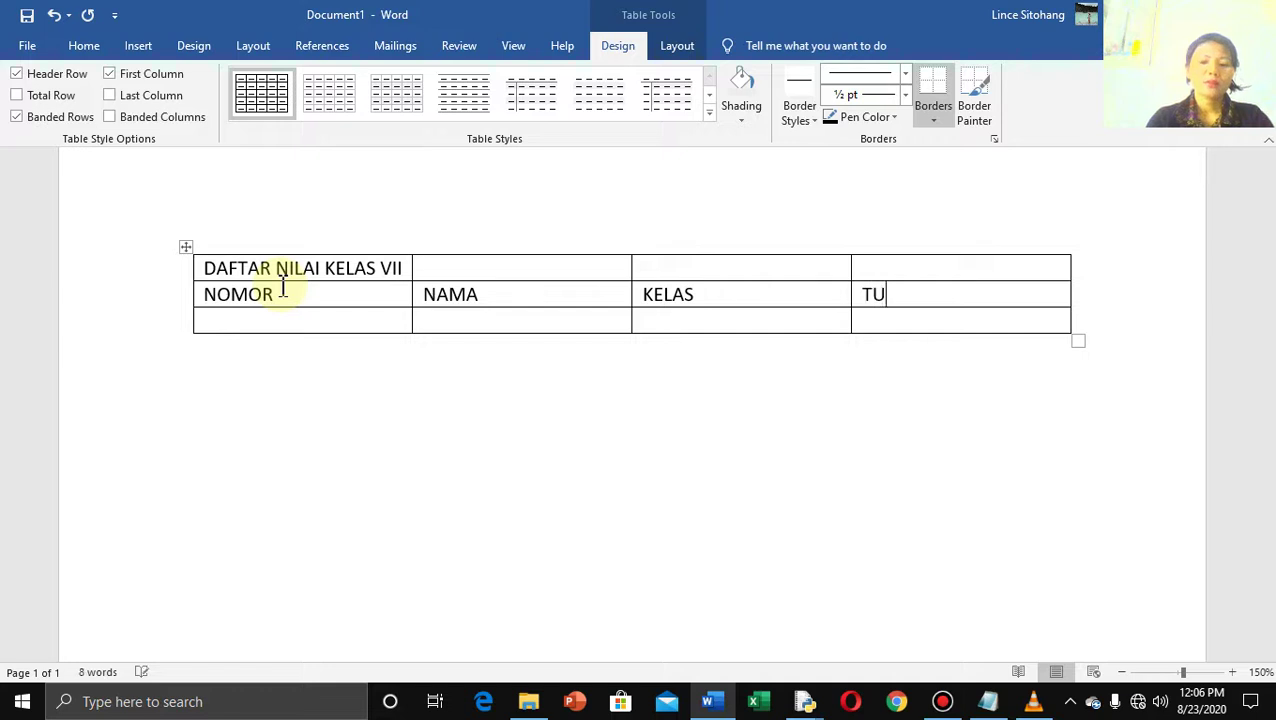
{"action": "type", "text": "TUGAS"}
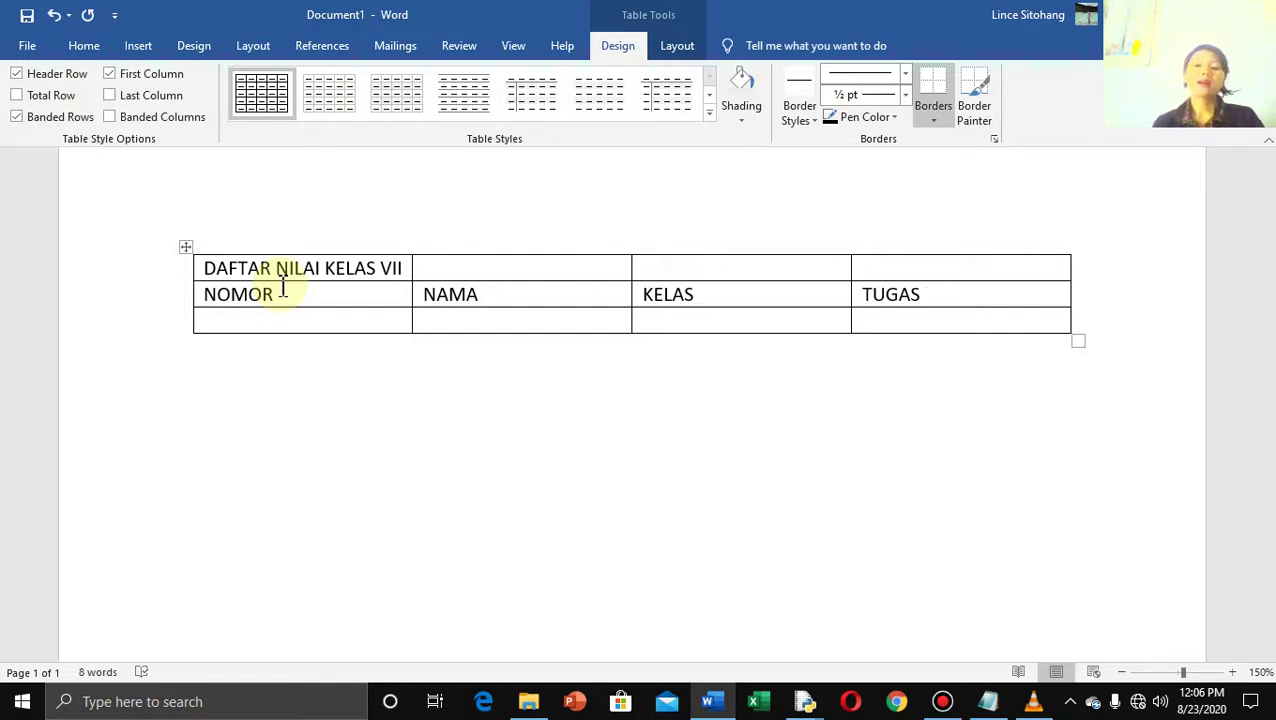
{"action": "left_click", "coordinate": [336, 288]}
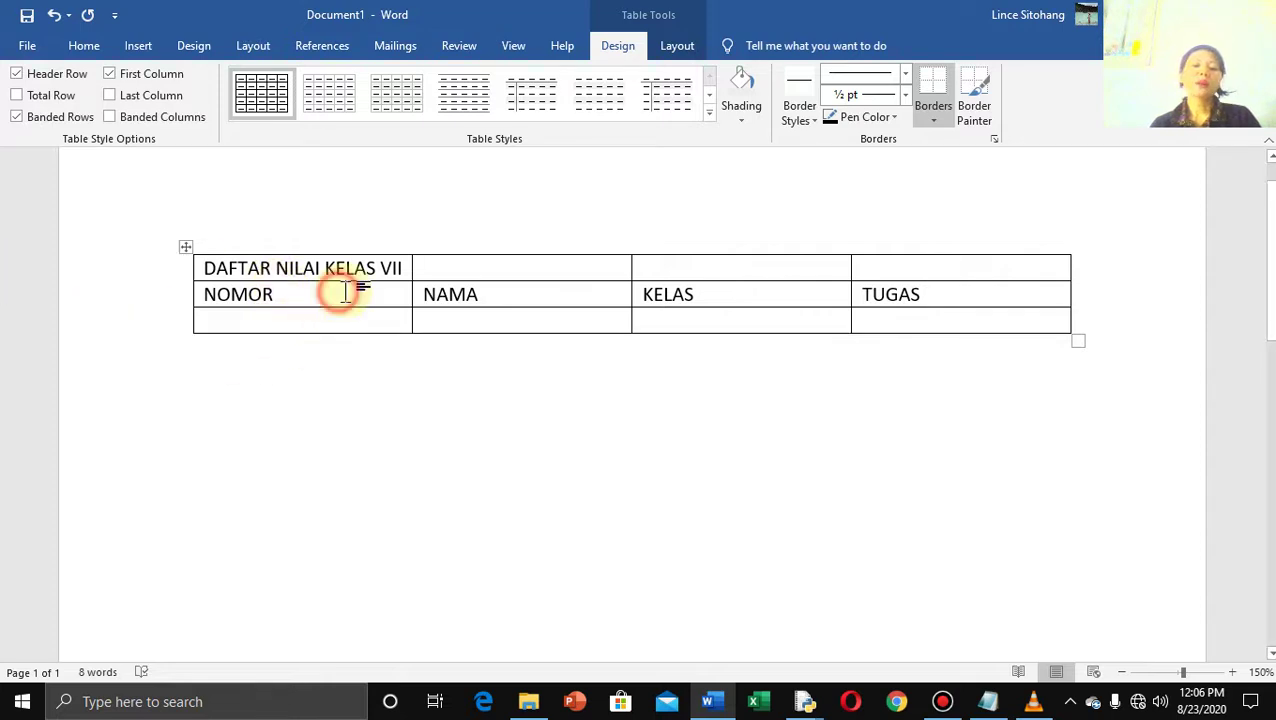
{"action": "left_click", "coordinate": [535, 298]}
{"action": "left_click", "coordinate": [700, 291]}
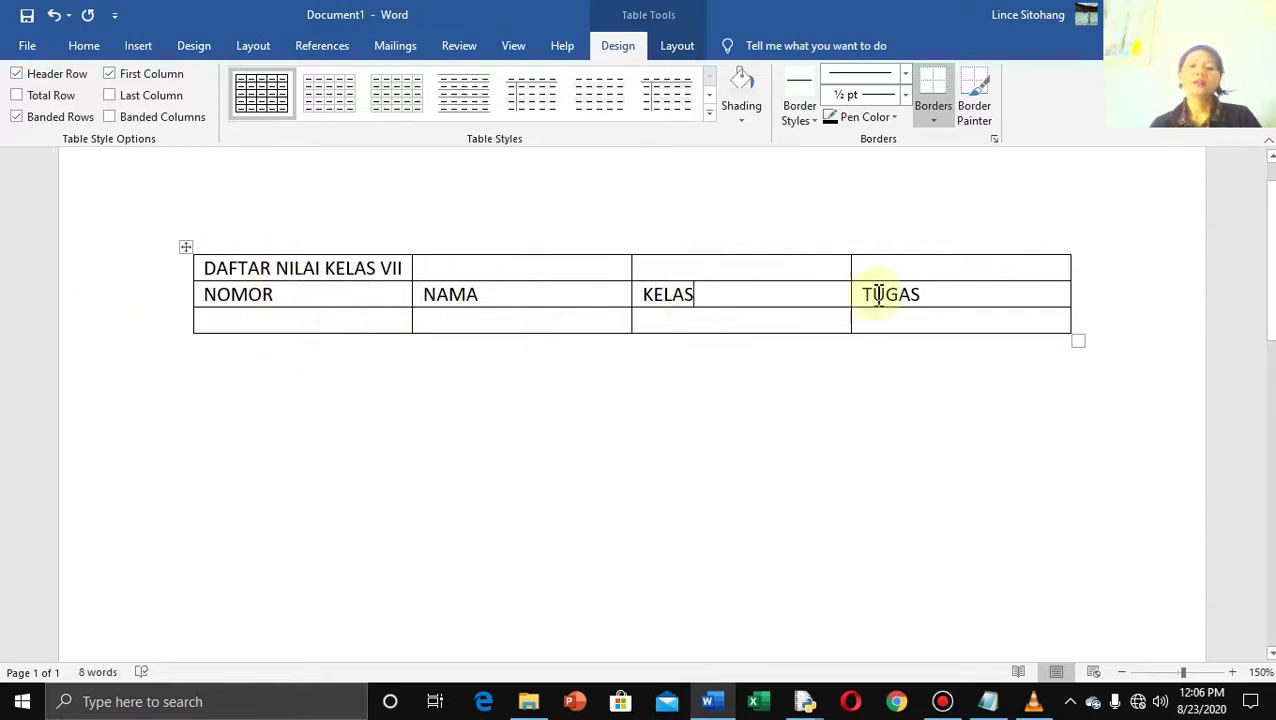
{"action": "left_click", "coordinate": [960, 292]}
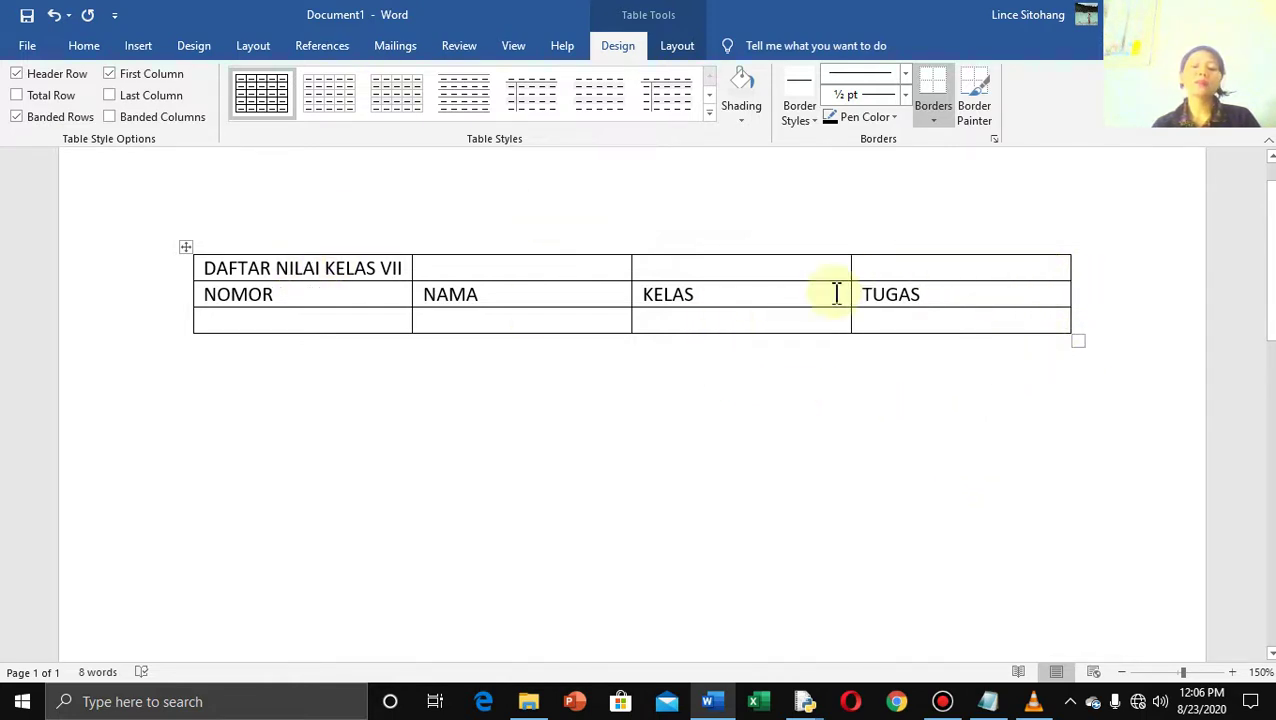
{"action": "left_click", "coordinate": [924, 318]}
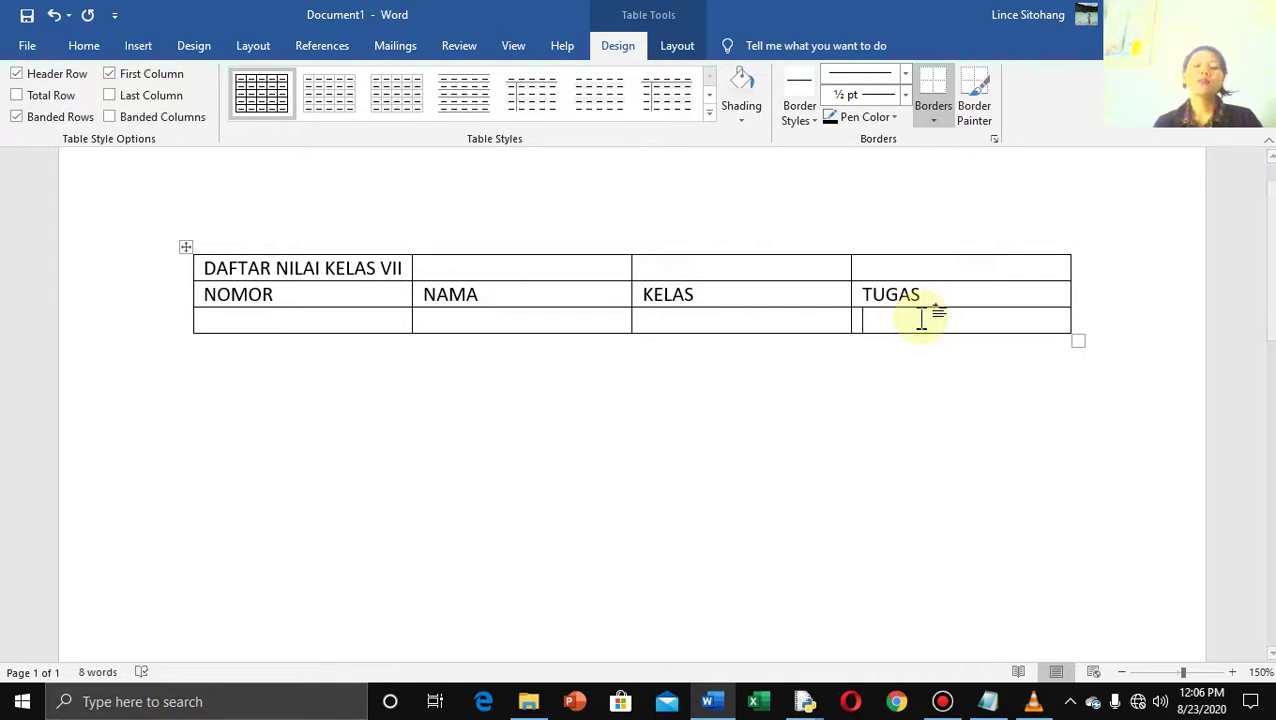
{"action": "left_click", "coordinate": [948, 294]}
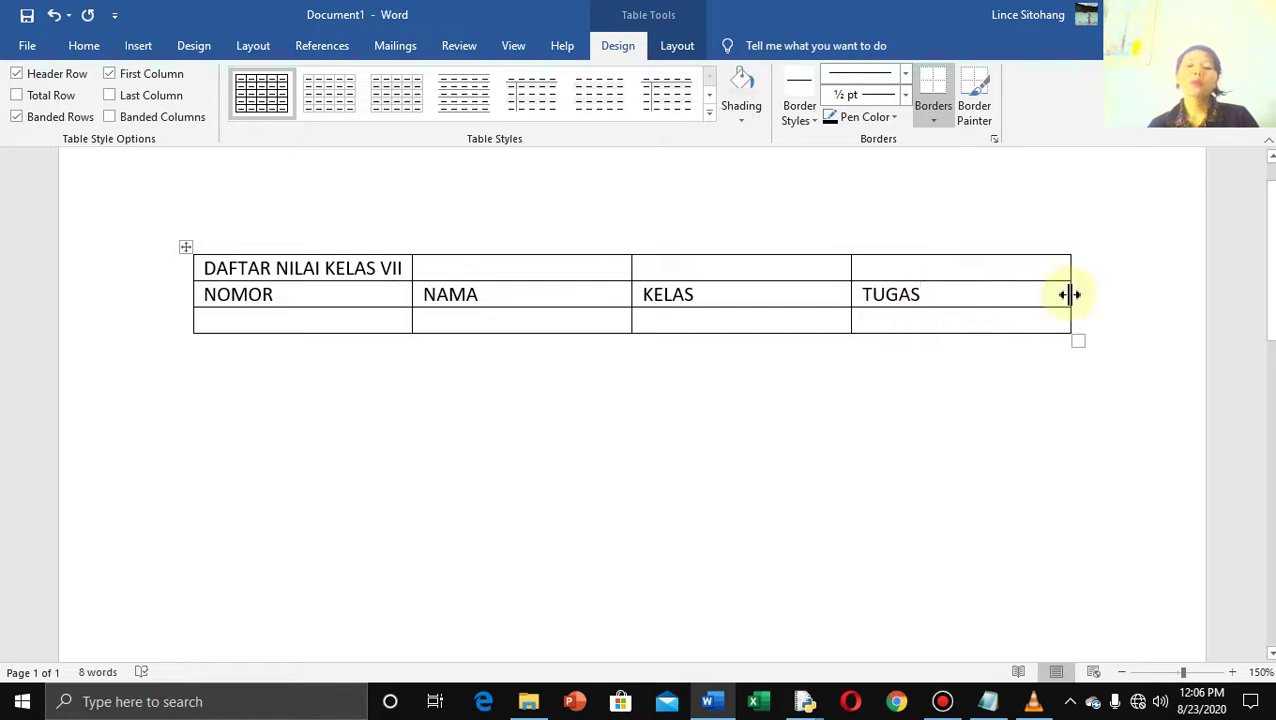
- Insert two empty columns to the right of the TUGAS column
{"action": "left_click", "coordinate": [928, 294]}
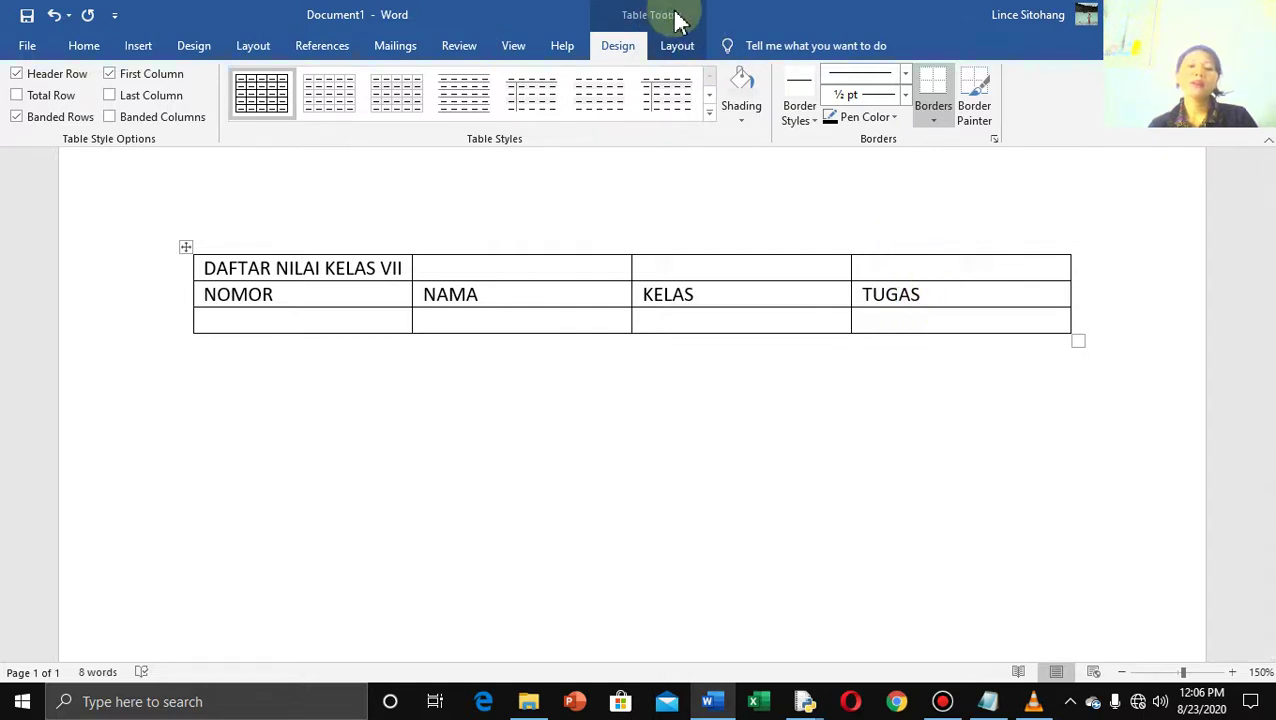
{"action": "left_click", "coordinate": [680, 55]}
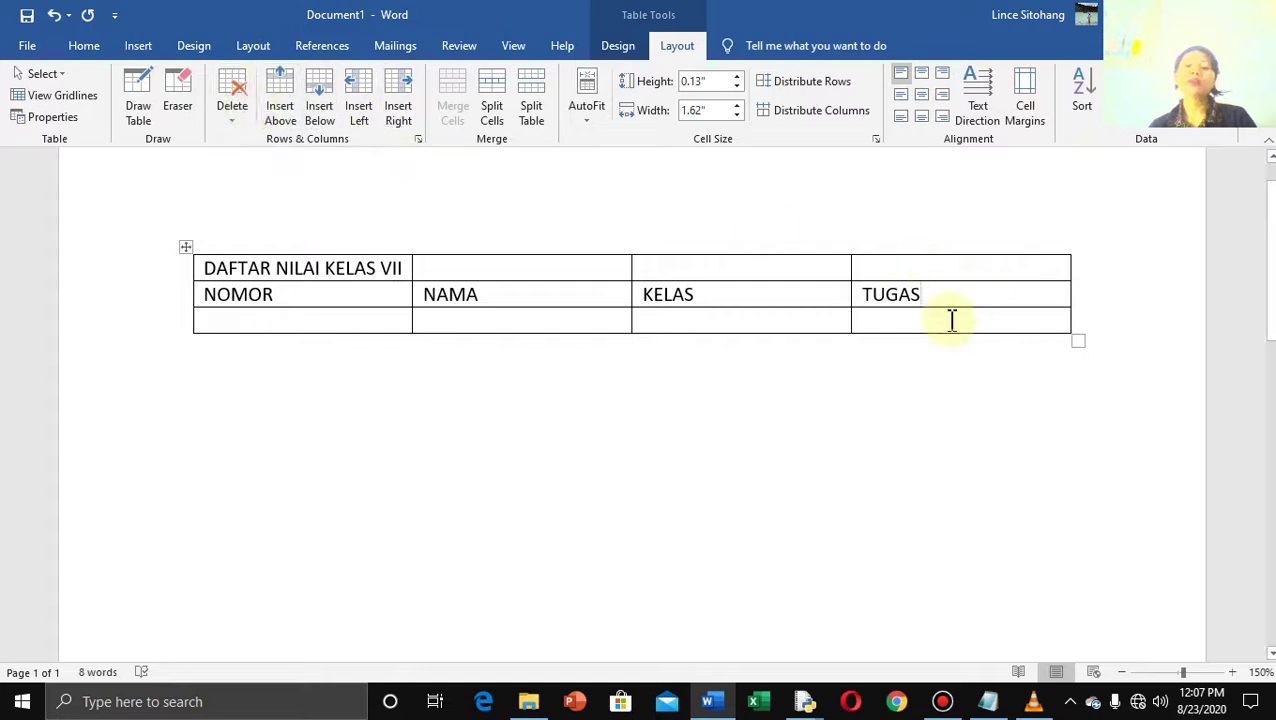
{"action": "left_click", "coordinate": [395, 108]}
{"action": "left_click", "coordinate": [395, 108]}
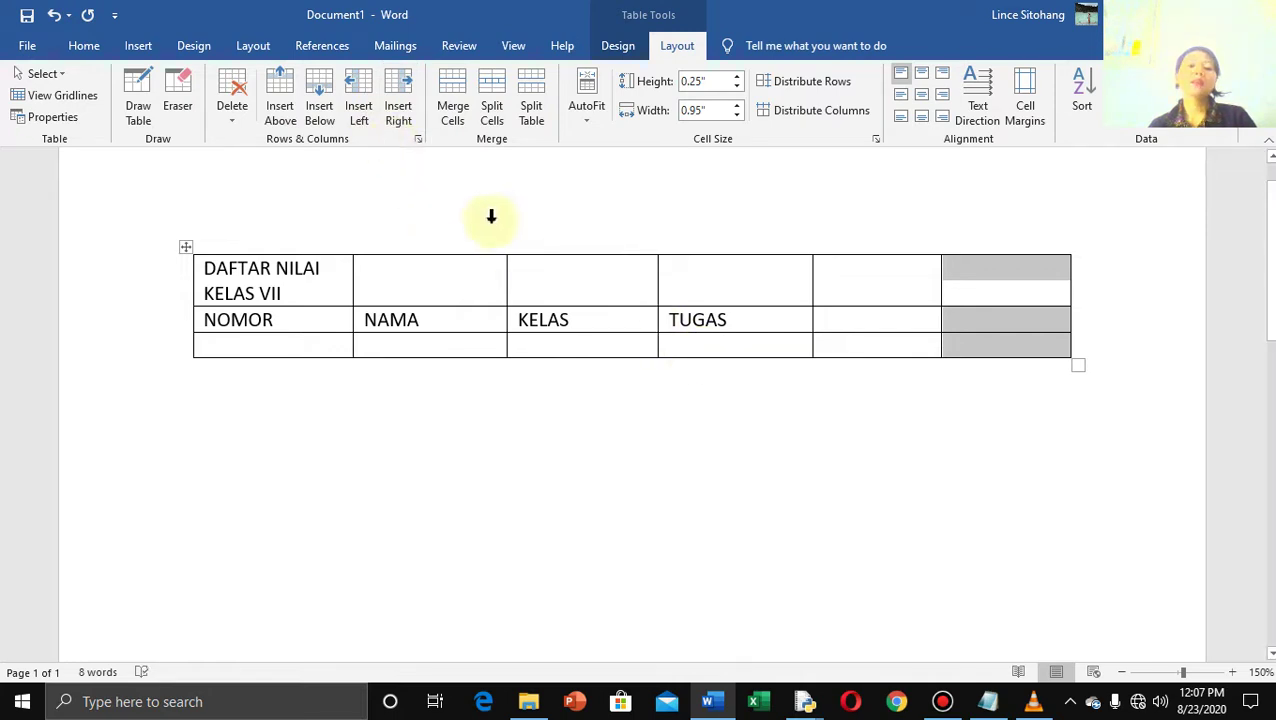
- Insert two empty columns between the NOMOR and NAMA columns
{"action": "left_click", "coordinate": [424, 322]}
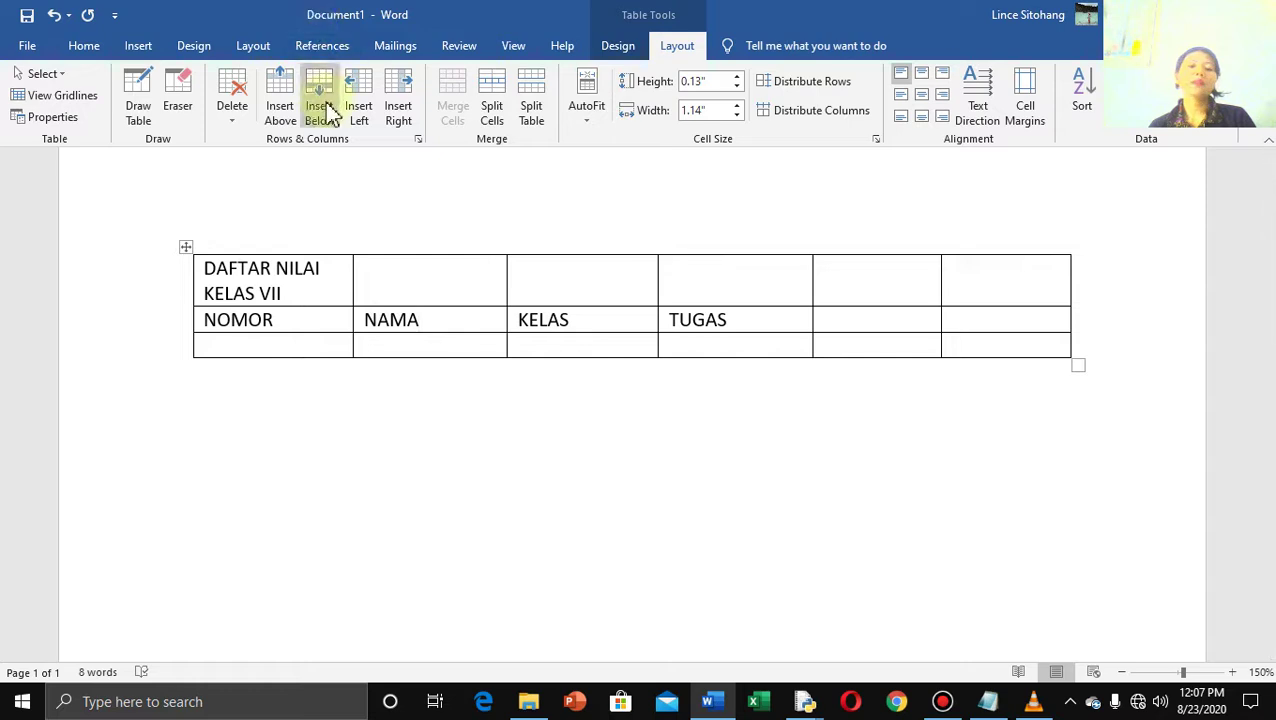
{"action": "left_click", "coordinate": [355, 108]}
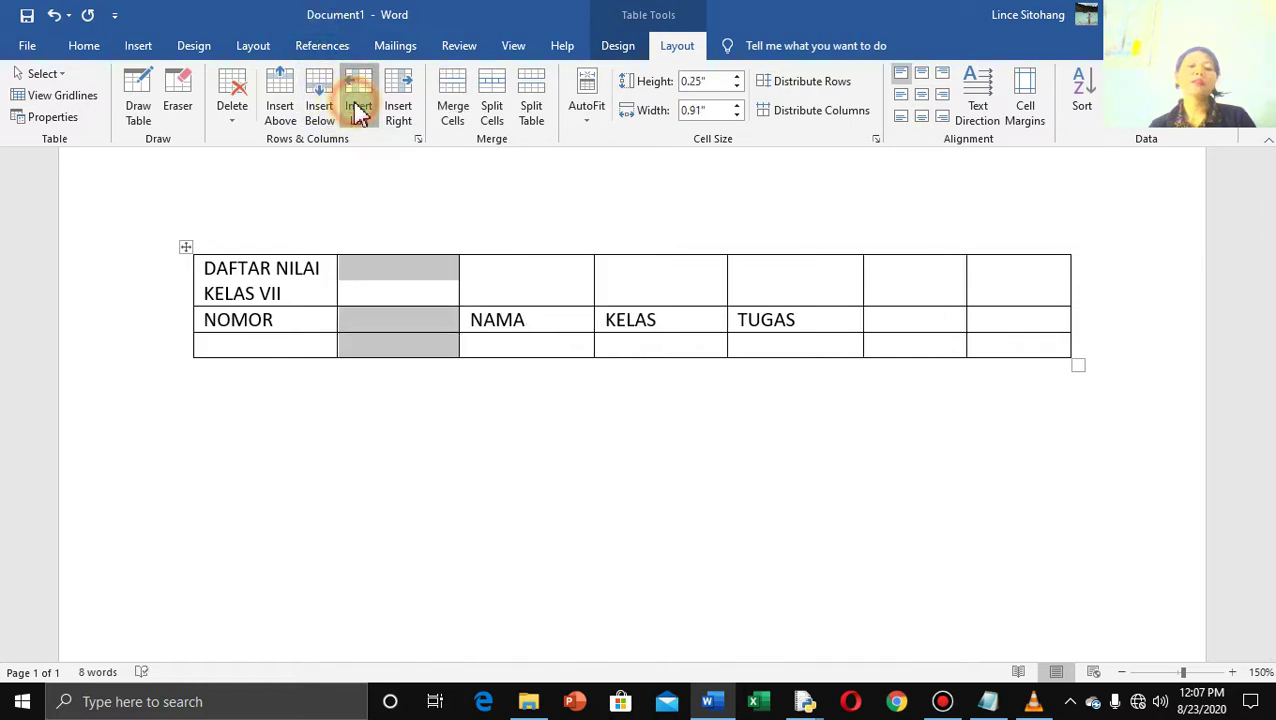
{"action": "left_click", "coordinate": [357, 110]}
- Insert two empty columns to the right of the NAMA column
{"action": "left_click", "coordinate": [618, 350]}
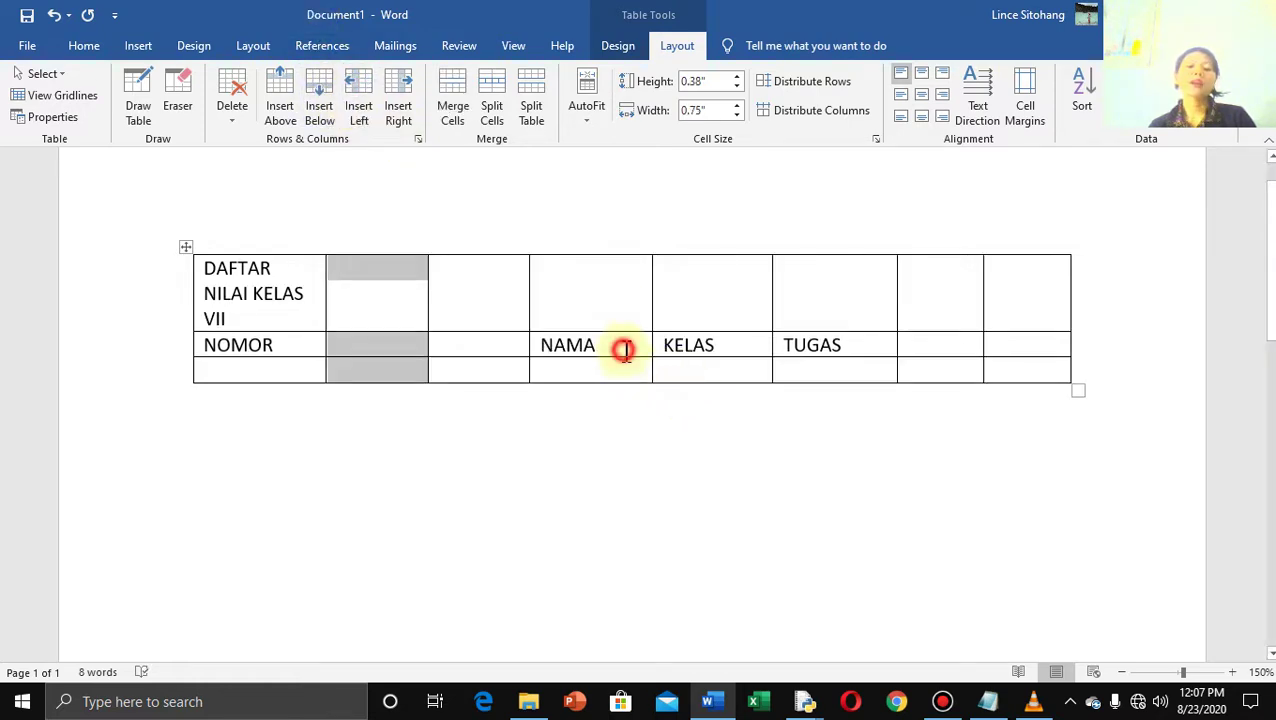
{"action": "left_click", "coordinate": [397, 108]}
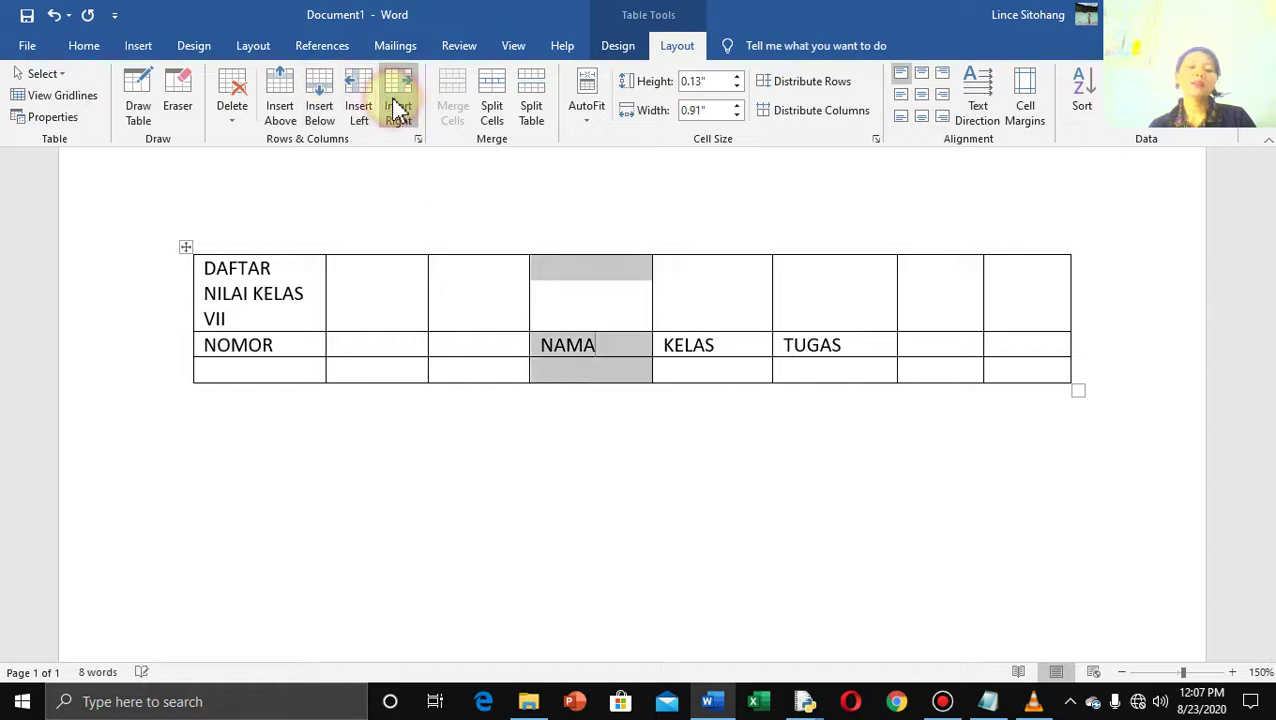
{"action": "left_click", "coordinate": [397, 108]}
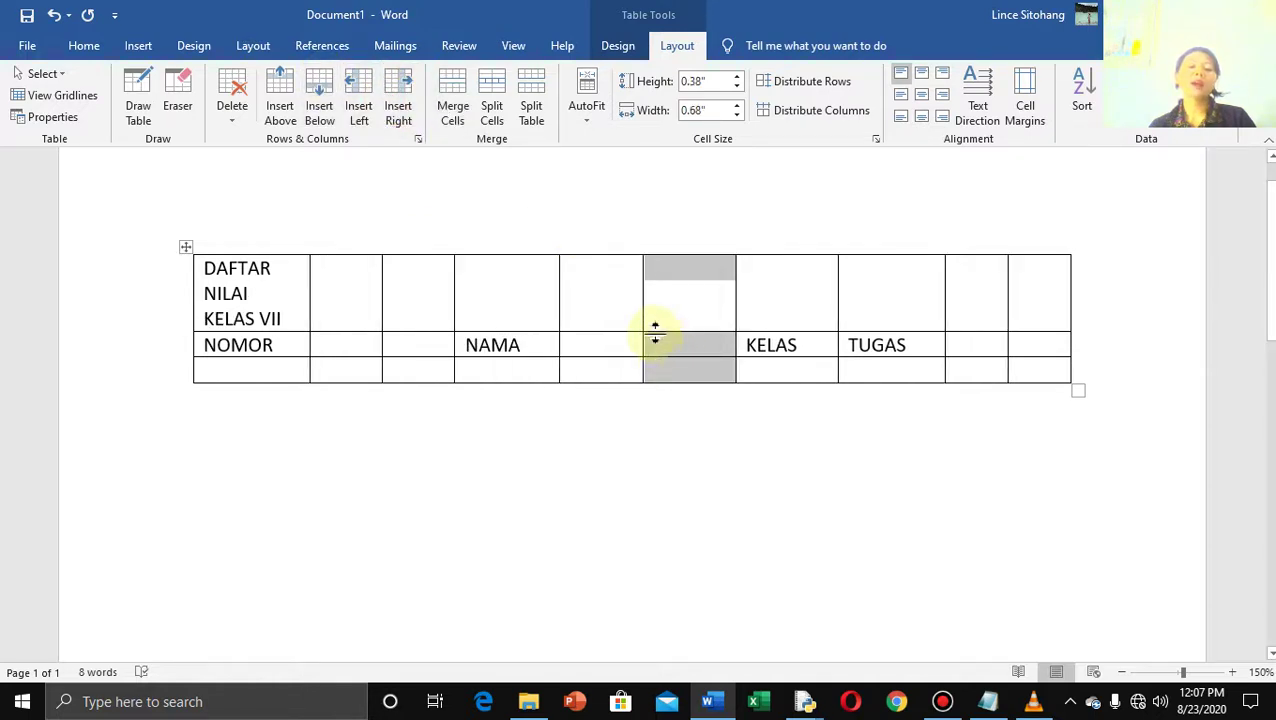
- Insert two empty rows between the title row and the heading row
{"action": "left_click", "coordinate": [528, 345]}
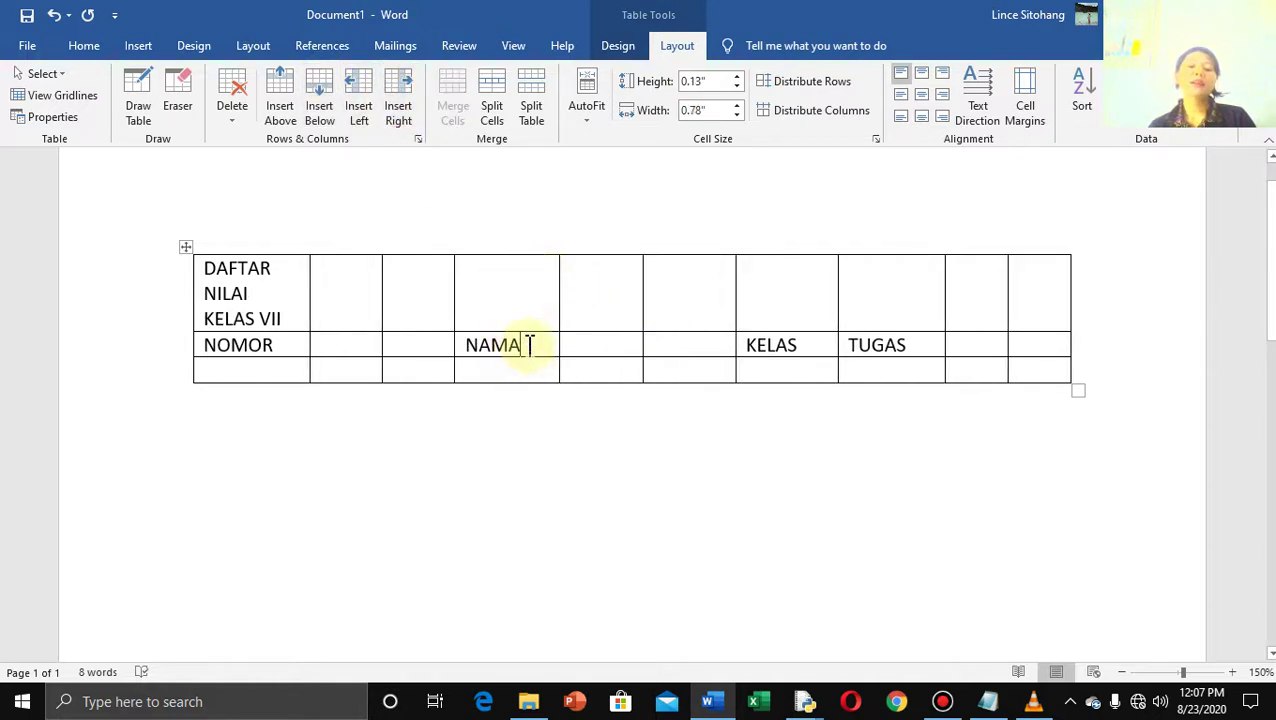
{"action": "left_click", "coordinate": [285, 112]}
{"action": "left_click", "coordinate": [285, 112]}
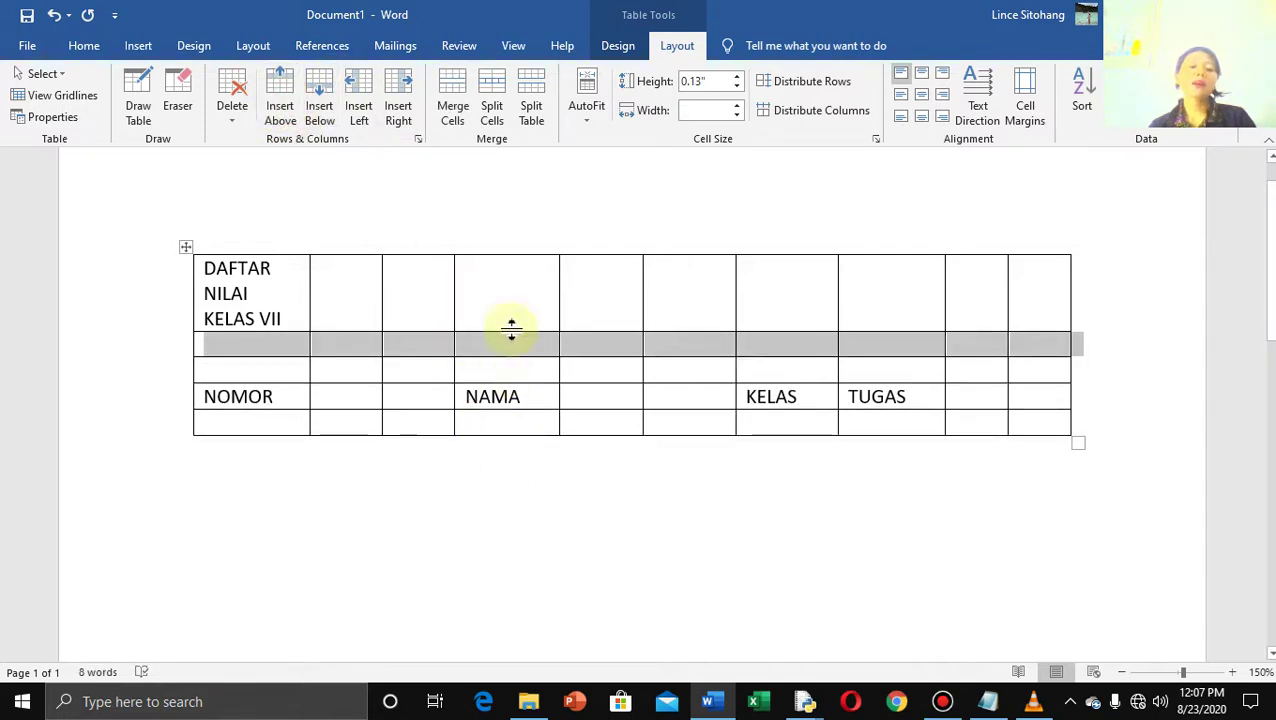
- Insert two empty rows directly below the heading row containing NOMOR and NAMA
{"action": "left_click", "coordinate": [521, 398]}
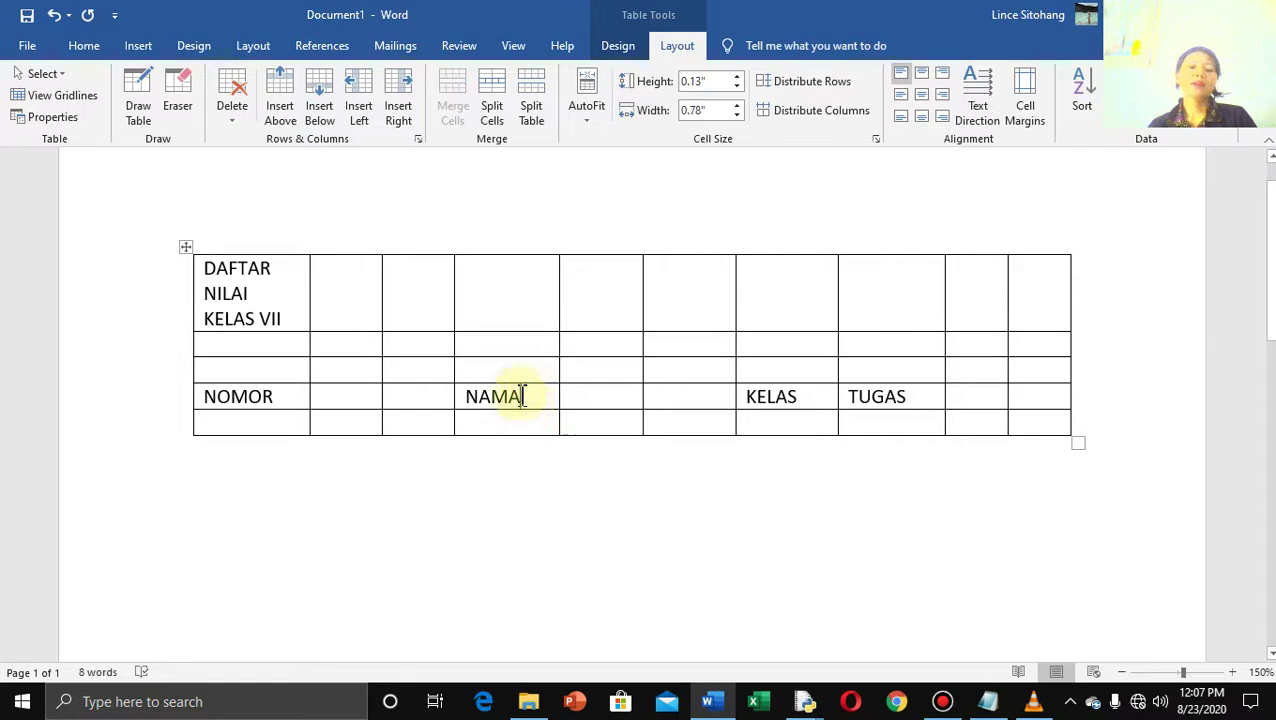
{"action": "left_click", "coordinate": [319, 110]}
{"action": "left_click", "coordinate": [320, 112]}
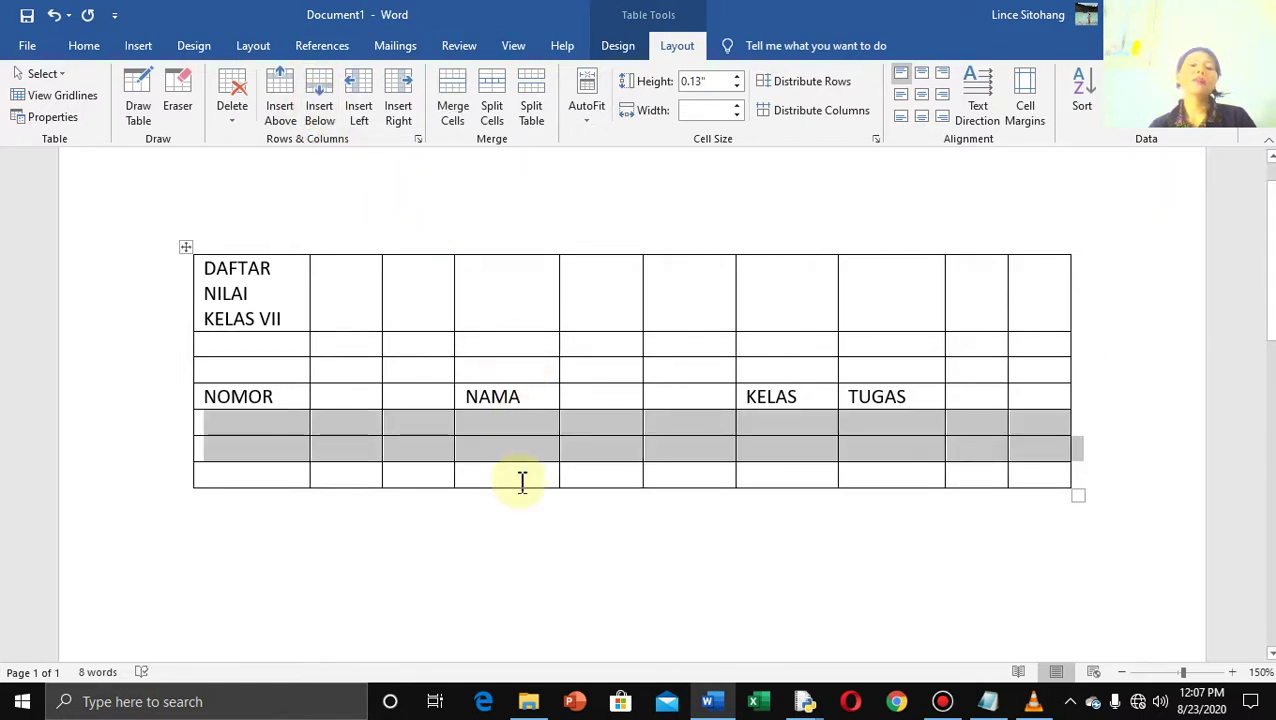
{"action": "left_click", "coordinate": [583, 372]}
{"action": "left_click", "coordinate": [598, 403]}
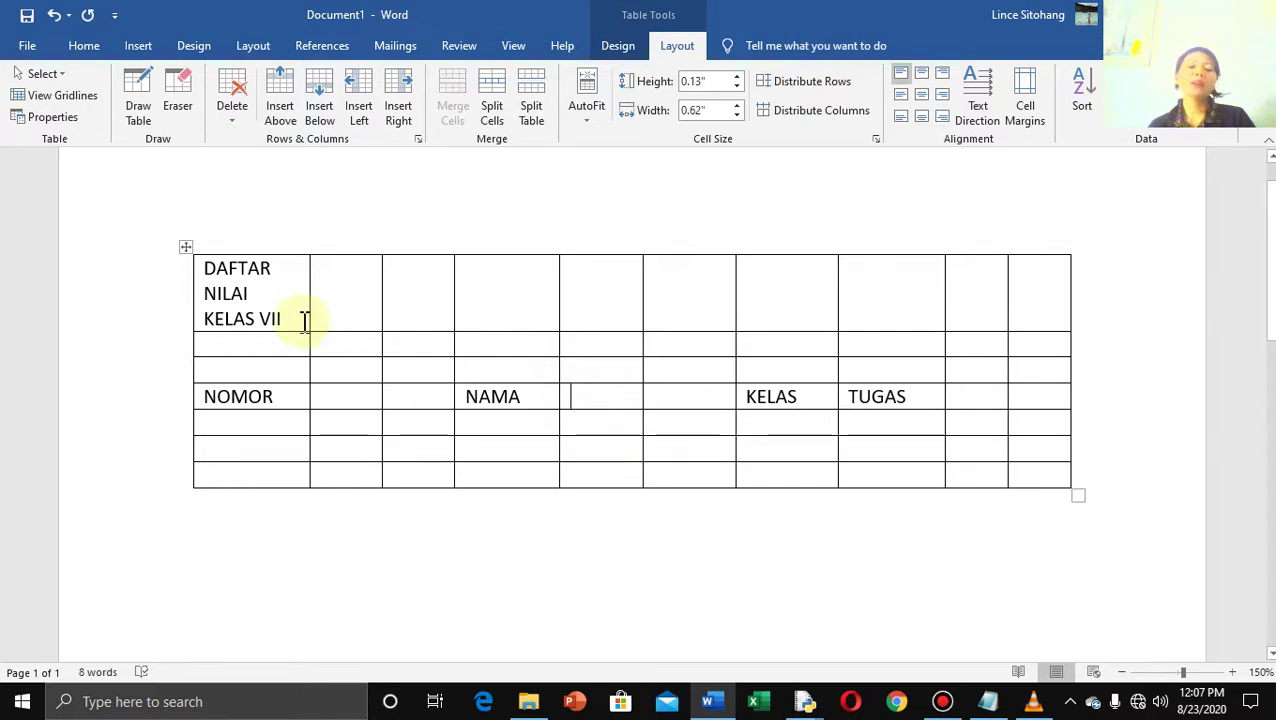
- Delete the two empty rows between the title row and the heading row
{"action": "left_click_drag", "start_coordinate": [285, 342], "coordinate": [427, 380]}
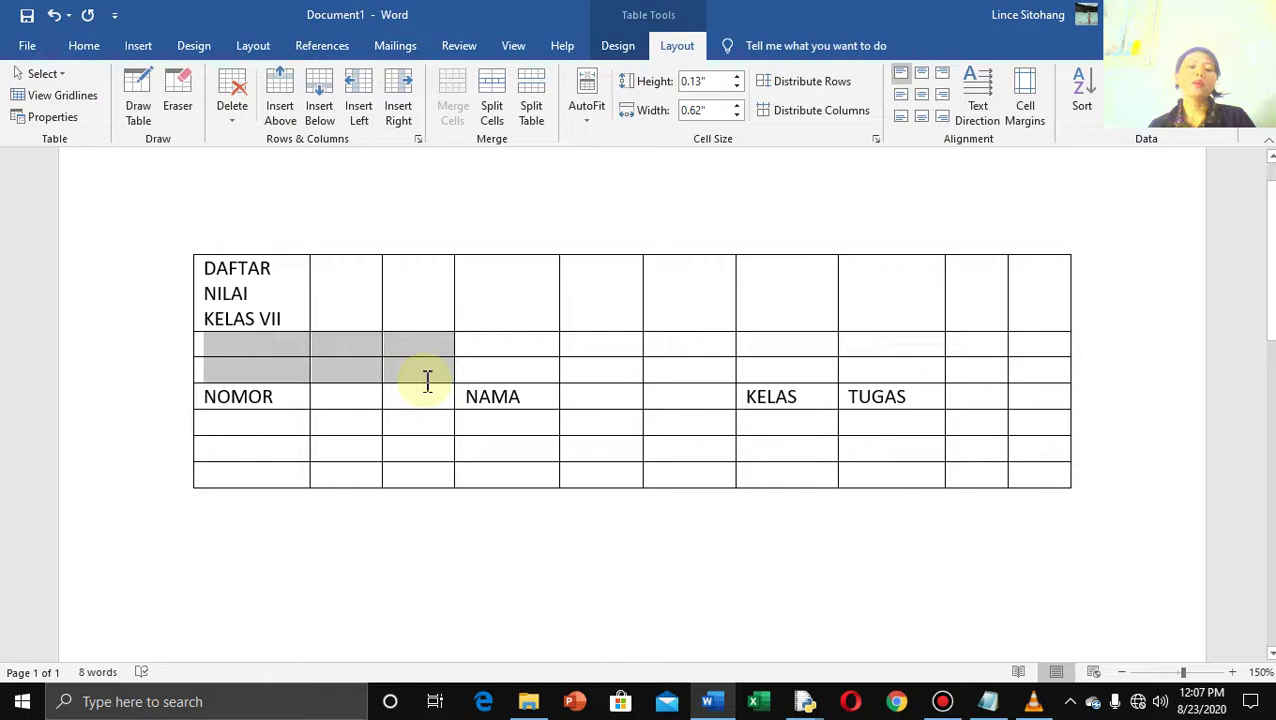
{"action": "left_click", "coordinate": [236, 130]}
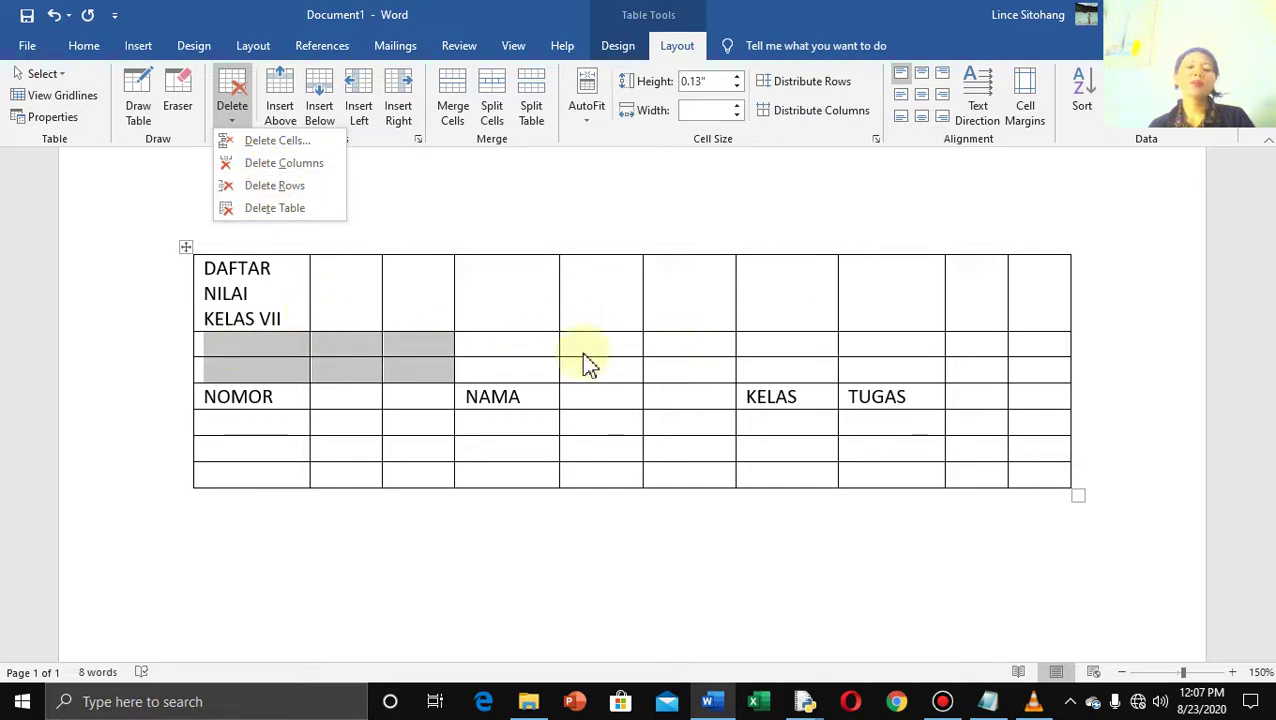
{"action": "left_click", "coordinate": [280, 192]}
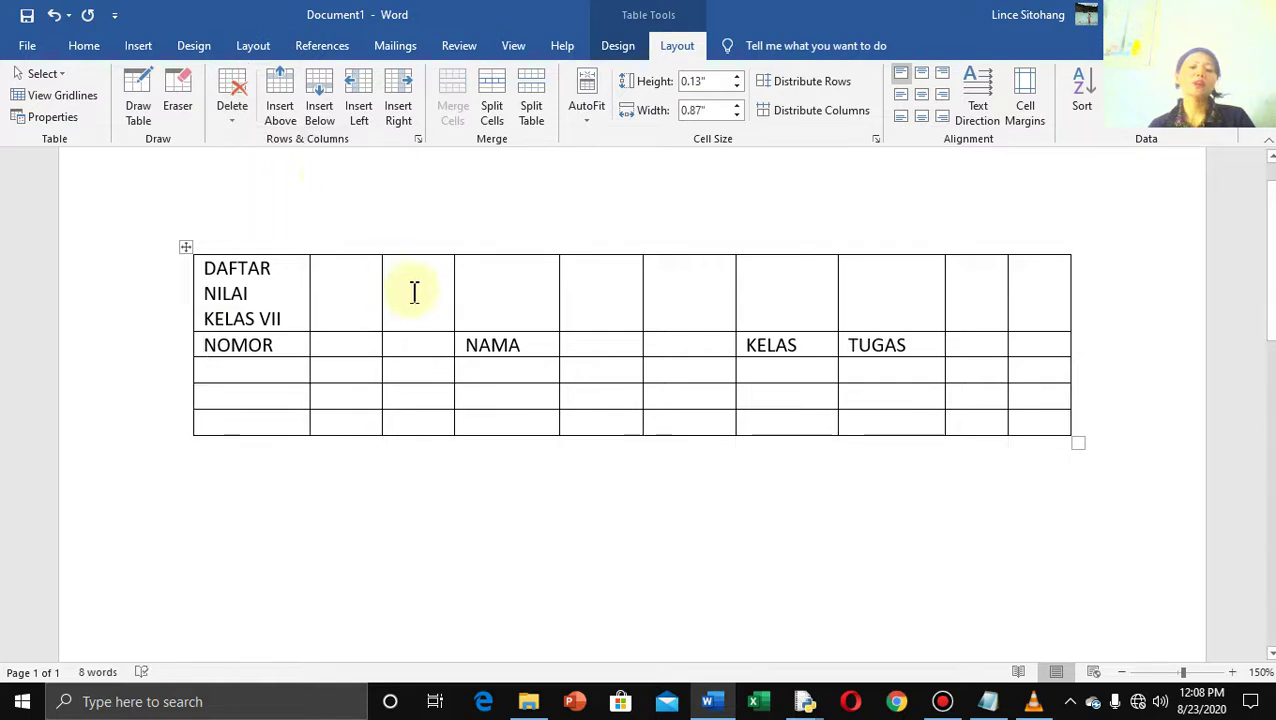
- Delete the two empty columns between the NOMOR and NAMA columns
{"action": "left_click_drag", "start_coordinate": [359, 273], "coordinate": [424, 282]}
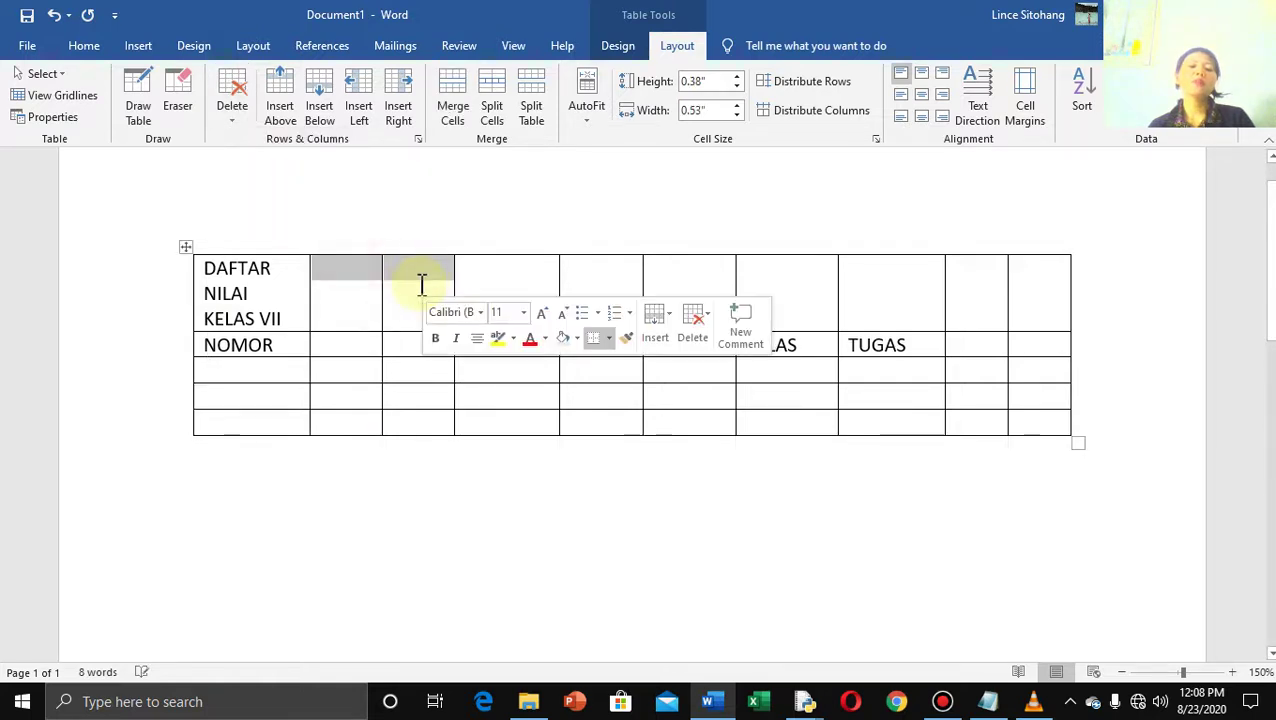
{"action": "left_click", "coordinate": [229, 124]}
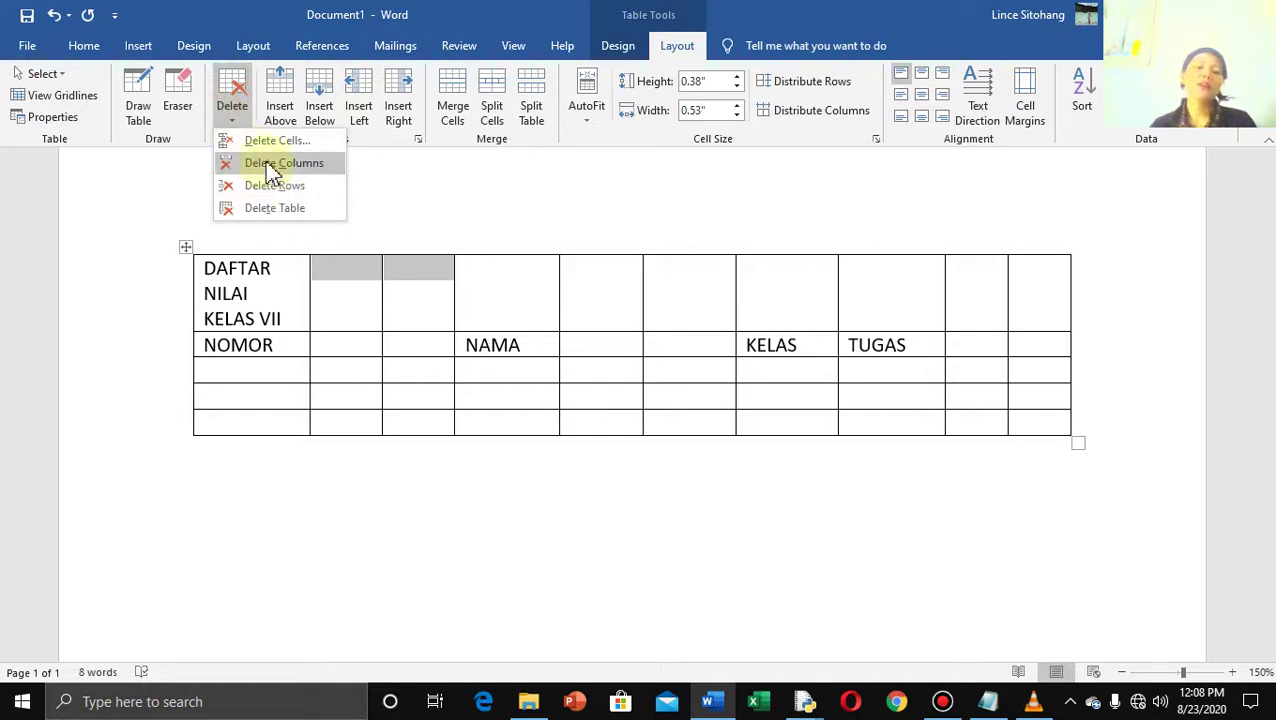
{"action": "left_click", "coordinate": [268, 163]}
- Delete the two empty columns between the NAMA and KELAS columns
{"action": "left_click", "coordinate": [481, 272]}
{"action": "left_click_drag", "start_coordinate": [471, 272], "coordinate": [541, 278]}
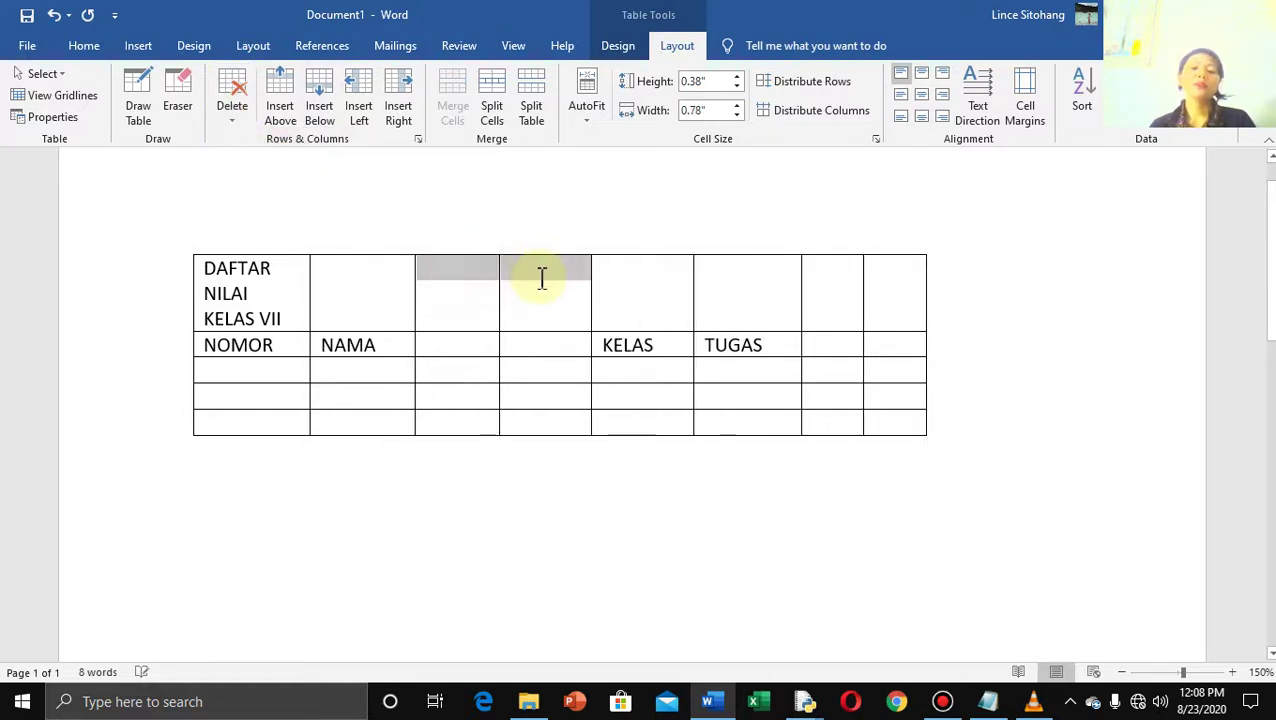
{"action": "left_click", "coordinate": [238, 128]}
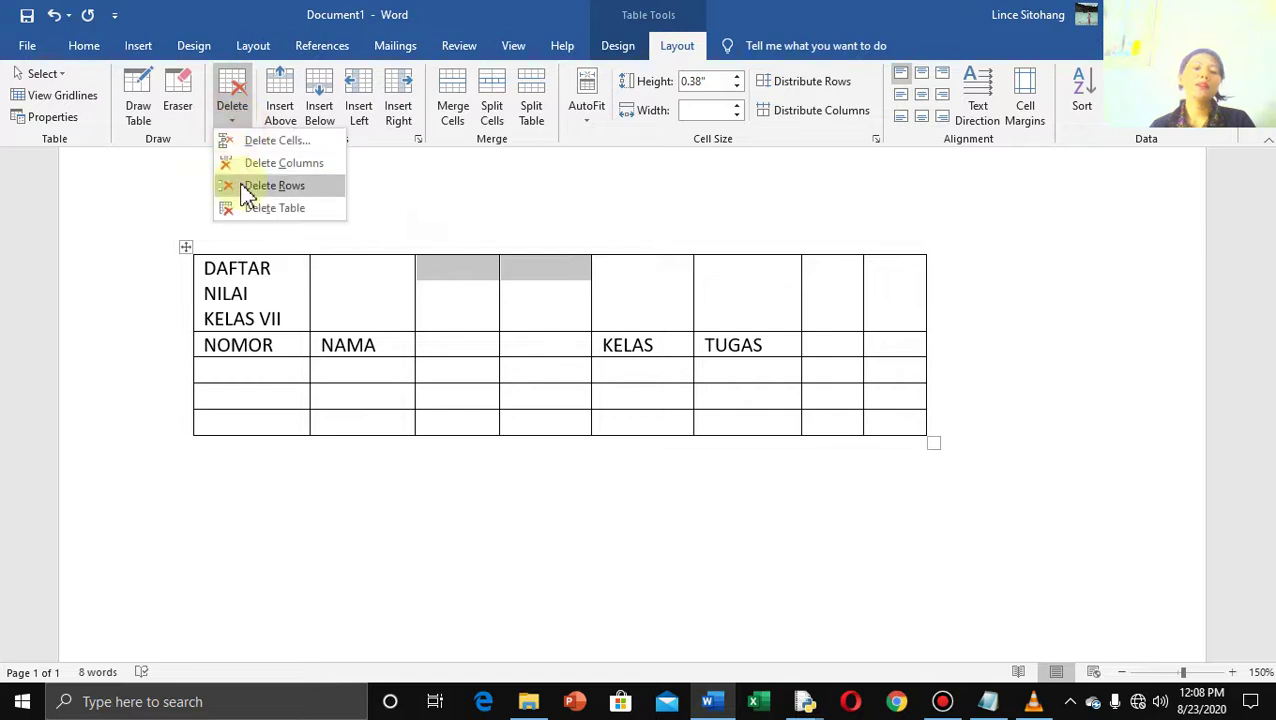
{"action": "left_click", "coordinate": [252, 162]}
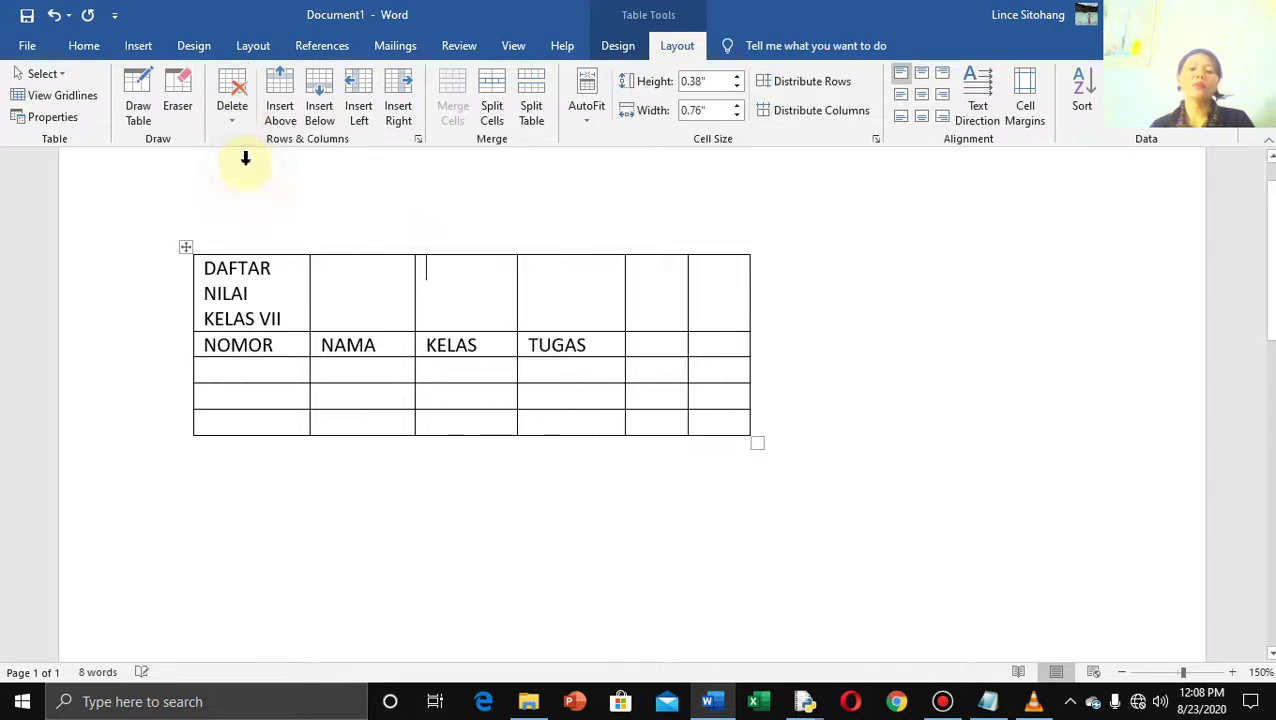
- Enter the heading UH1 in the last column and the subheadings TUGAS1 and TUGAS2 in the row beneath TUGAS
{"action": "left_click", "coordinate": [652, 345]}
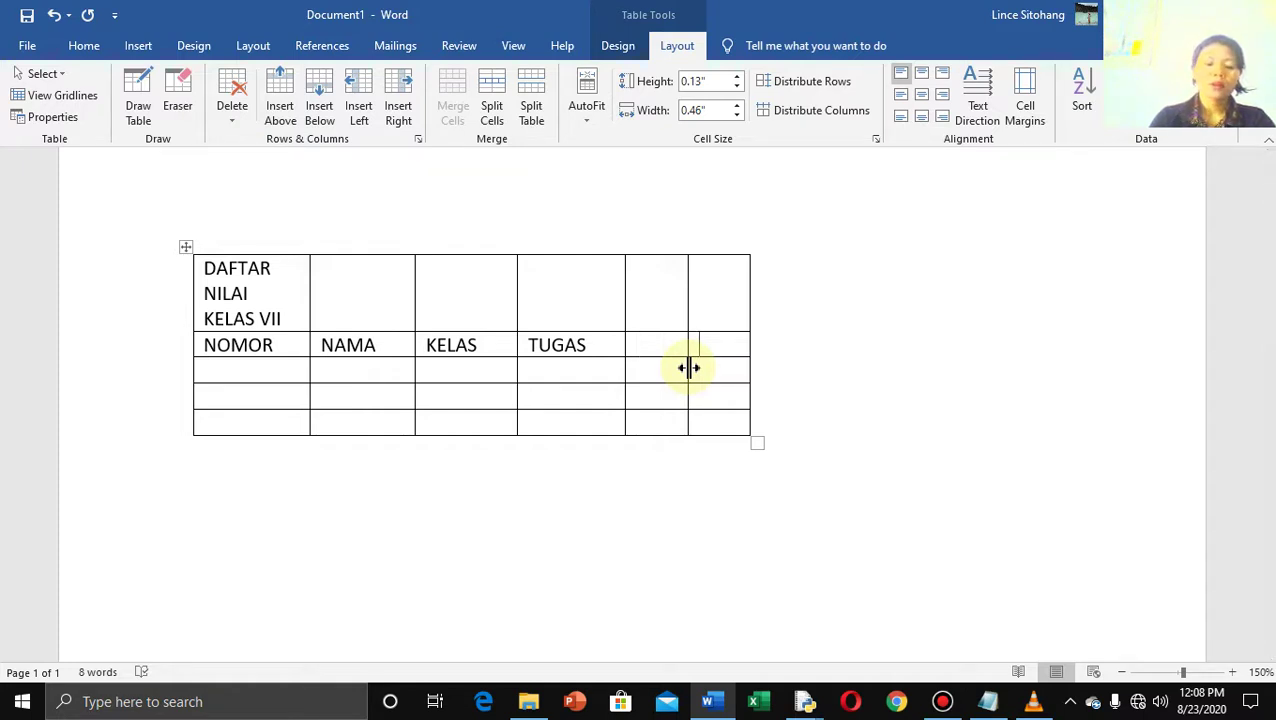
{"action": "type", "text": "UH1"}
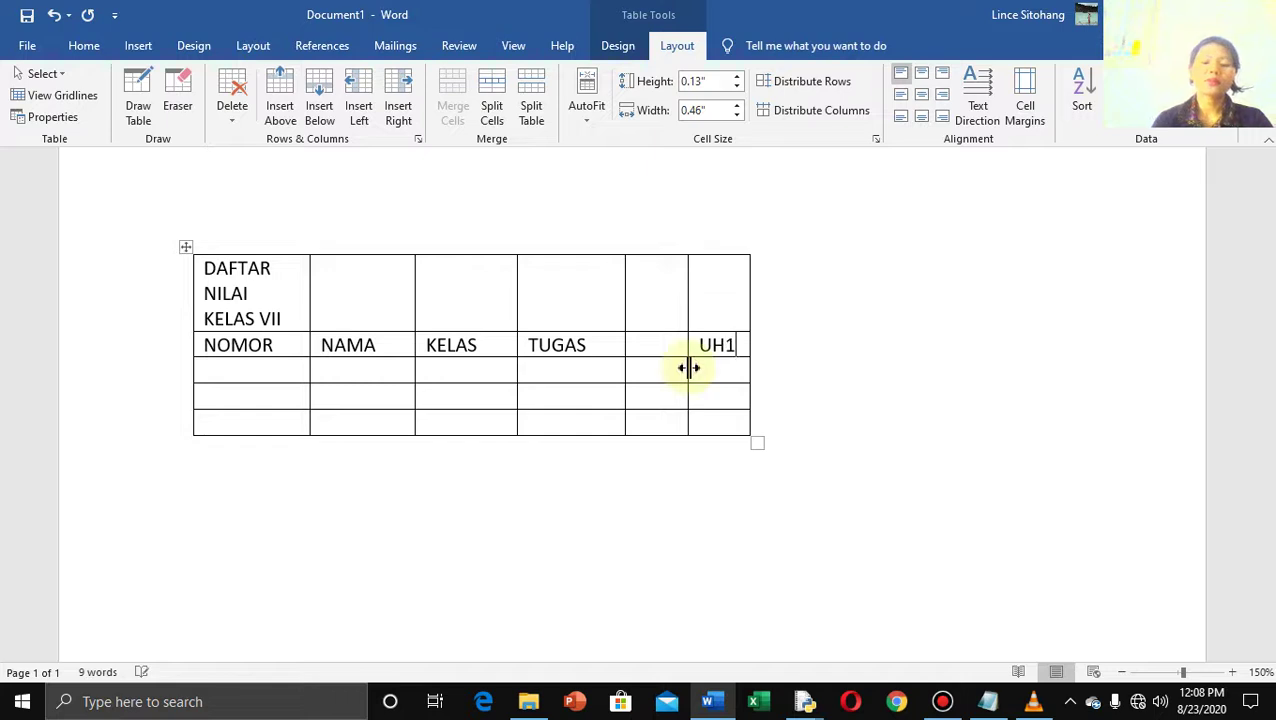
{"action": "left_click", "coordinate": [572, 368]}
{"action": "type", "text": "T"}
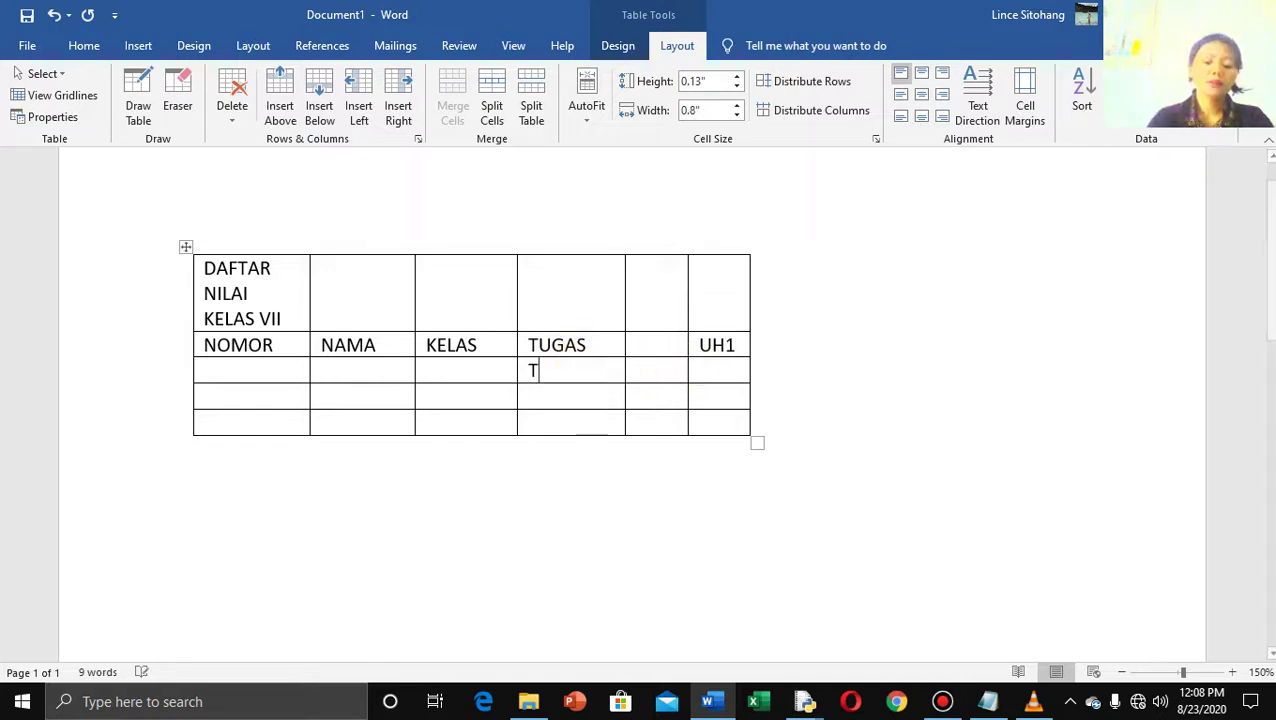
{"action": "type", "text": "UGAS1"}
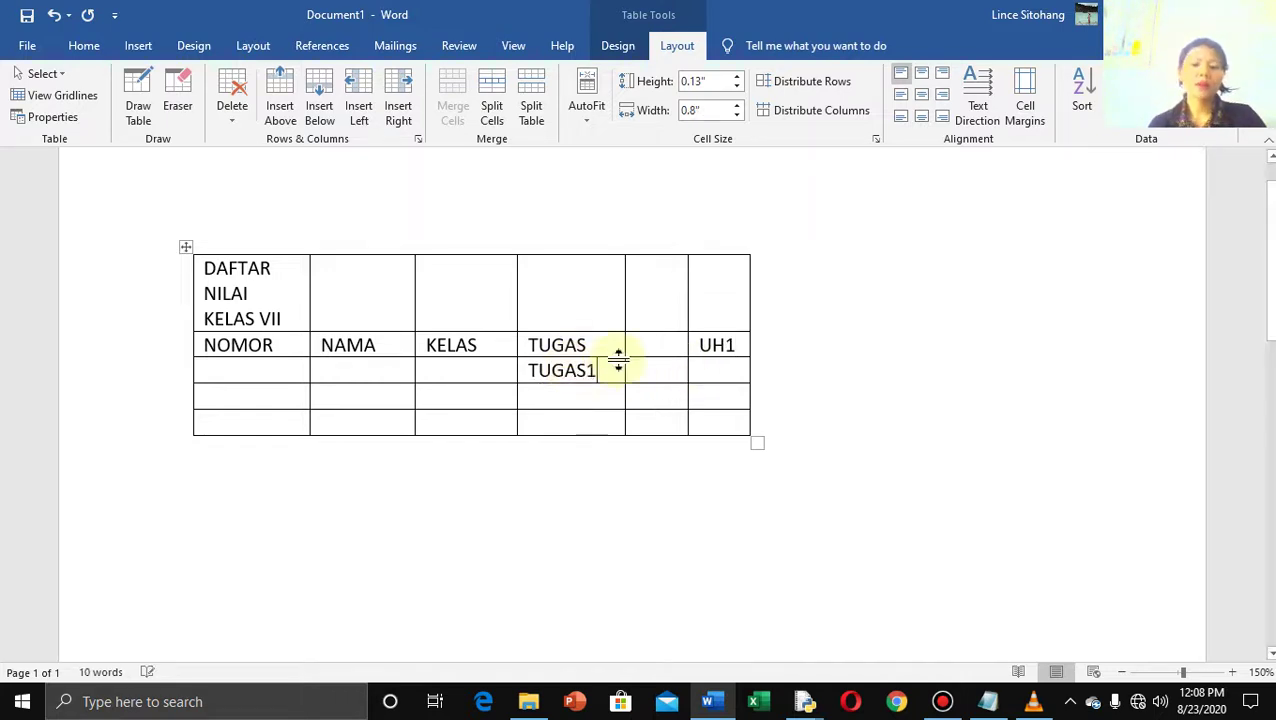
{"action": "left_click", "coordinate": [649, 370]}
{"action": "type", "text": "TUGA"}
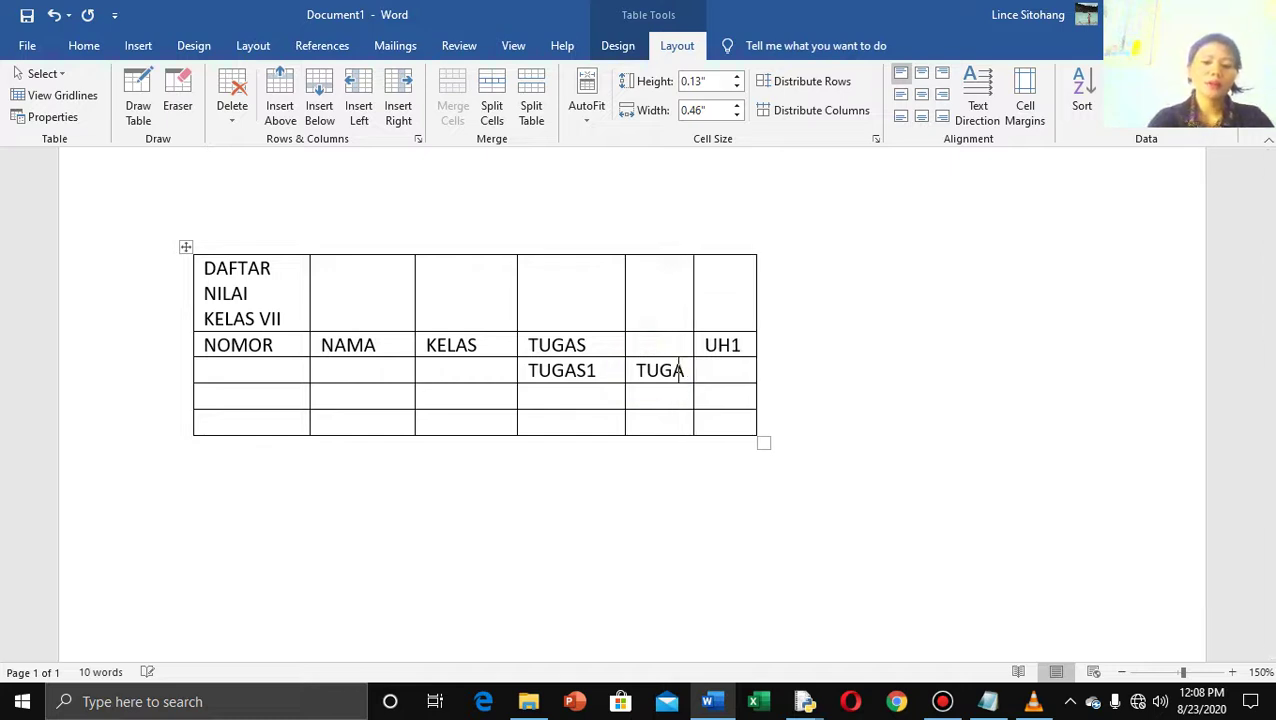
{"action": "type", "text": "S2"}
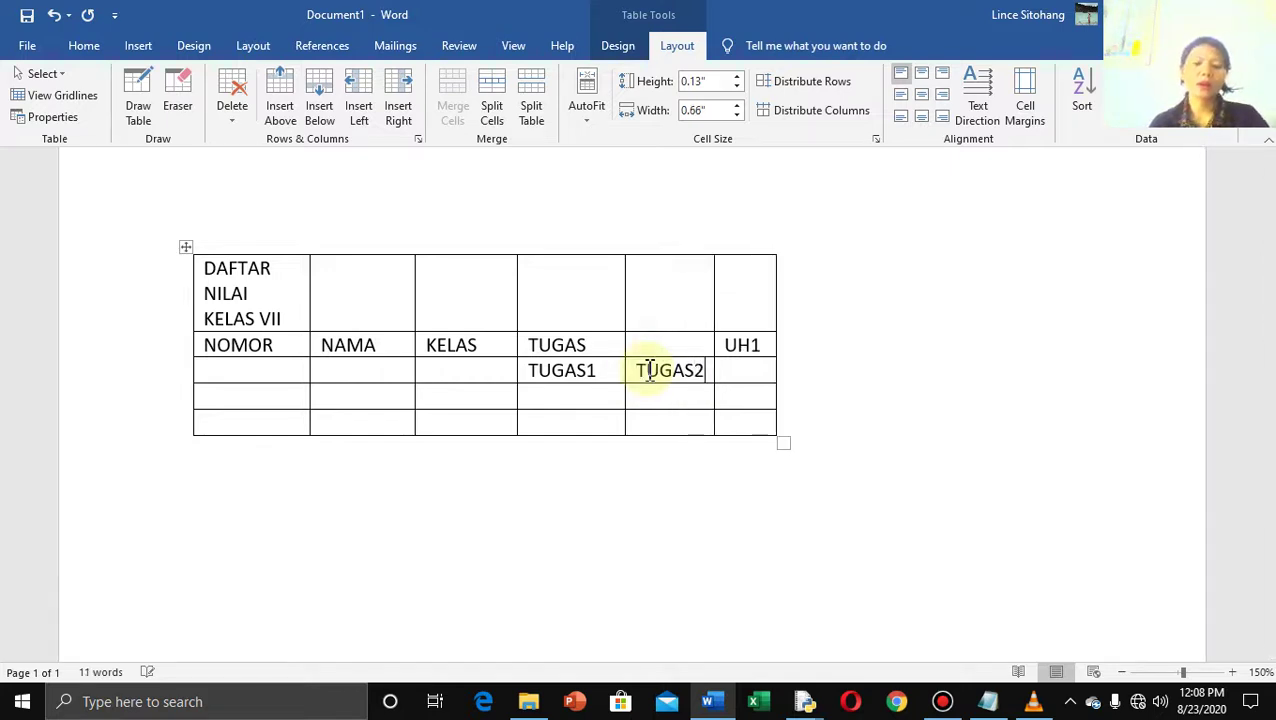
- Number the two rows below the subheadings 1 and 2 in the NOMOR column
{"action": "left_click", "coordinate": [282, 400]}
{"action": "type", "text": "1"}
{"action": "left_click", "coordinate": [290, 424]}
{"action": "type", "text": "2"}
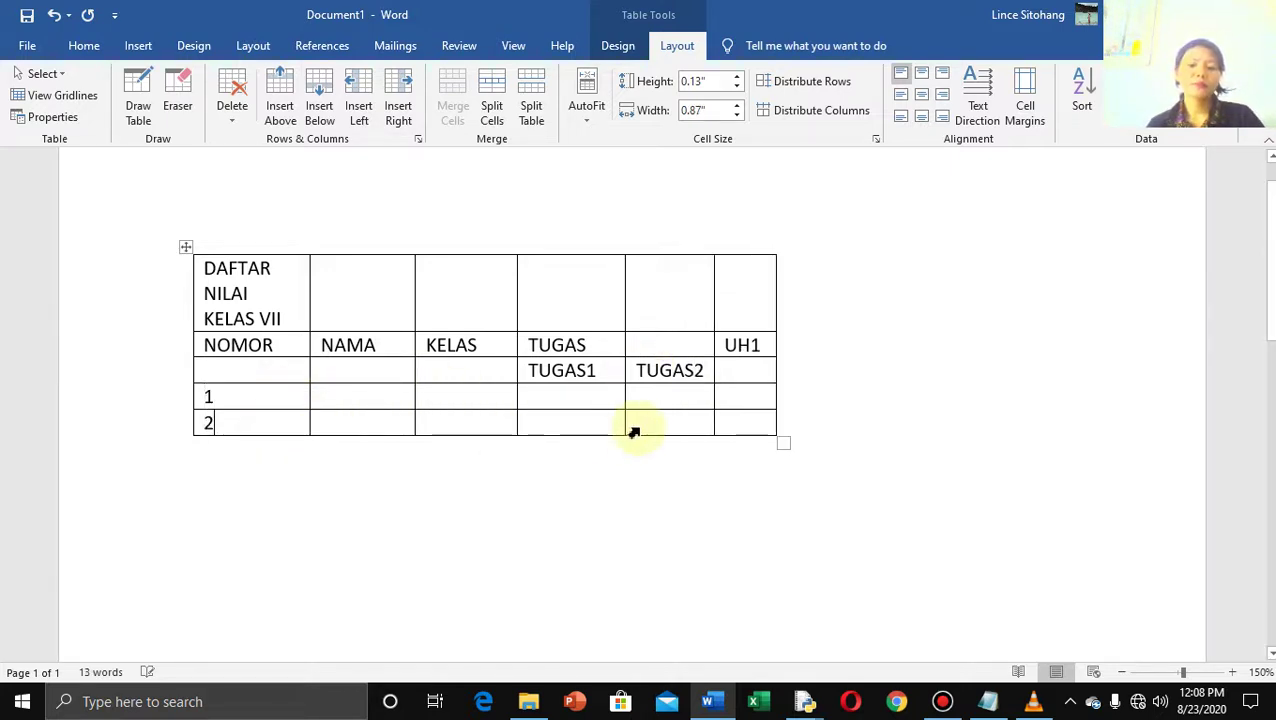
- Insert an empty row above the last row, then number the new row 2 and the last row 3
{"action": "left_click", "coordinate": [734, 425]}
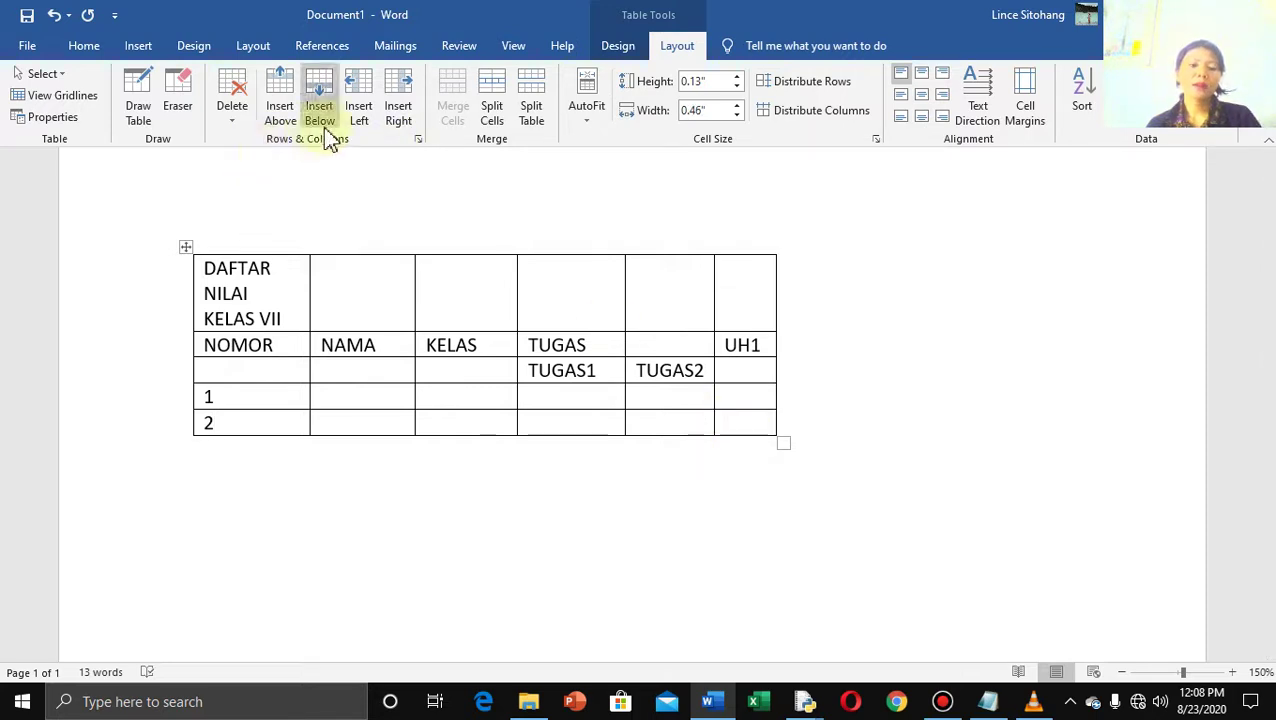
{"action": "left_click", "coordinate": [282, 112]}
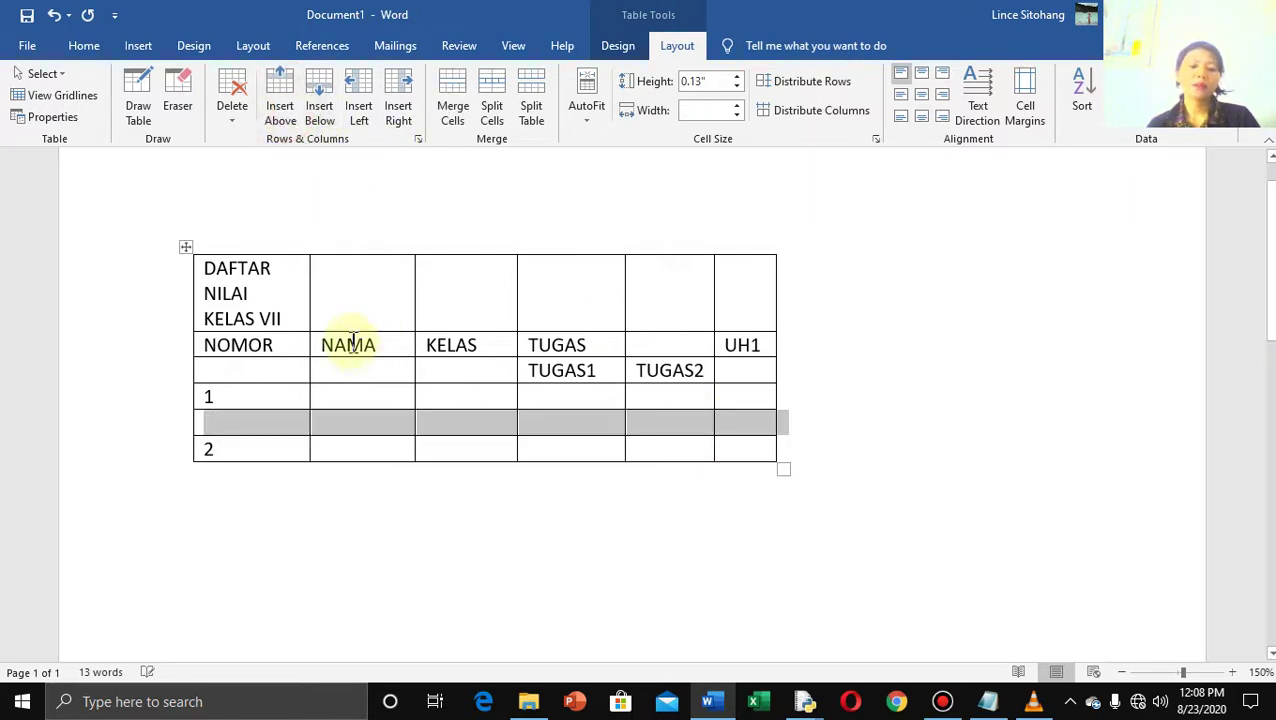
{"action": "left_click", "coordinate": [234, 428]}
{"action": "type", "text": "2"}
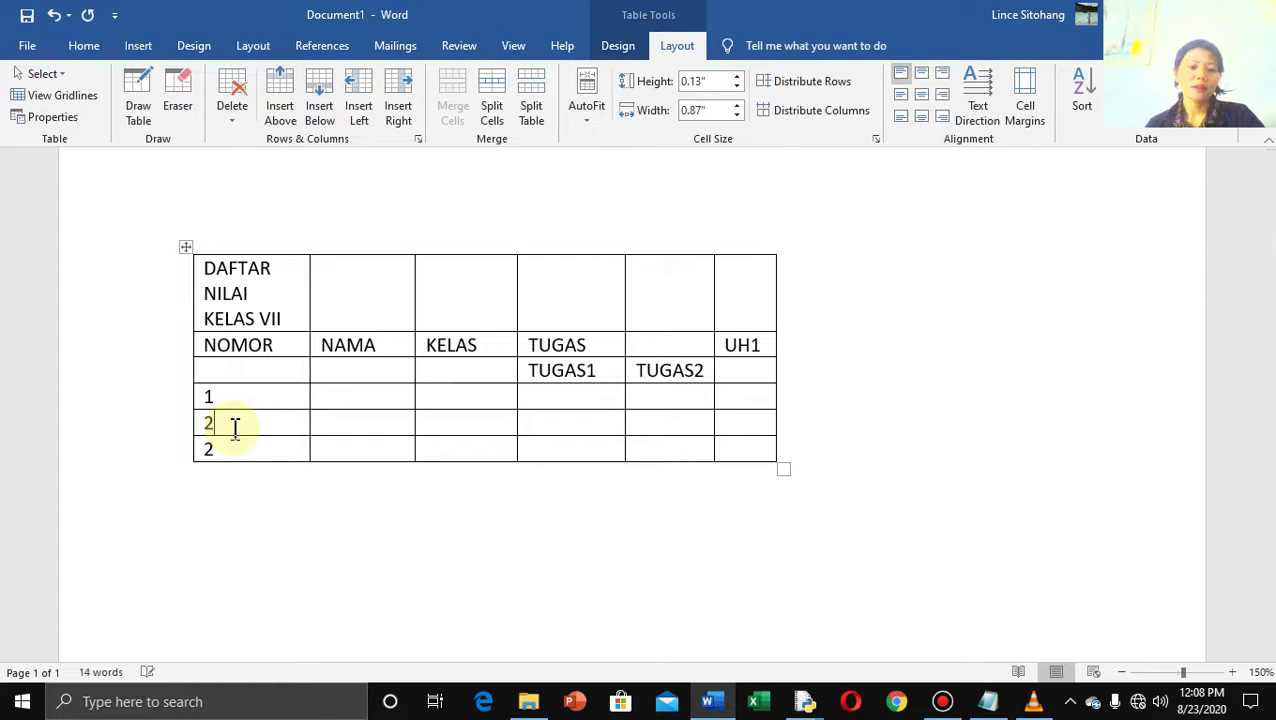
{"action": "left_click", "coordinate": [196, 452]}
{"action": "key", "text": "BackSpace"}
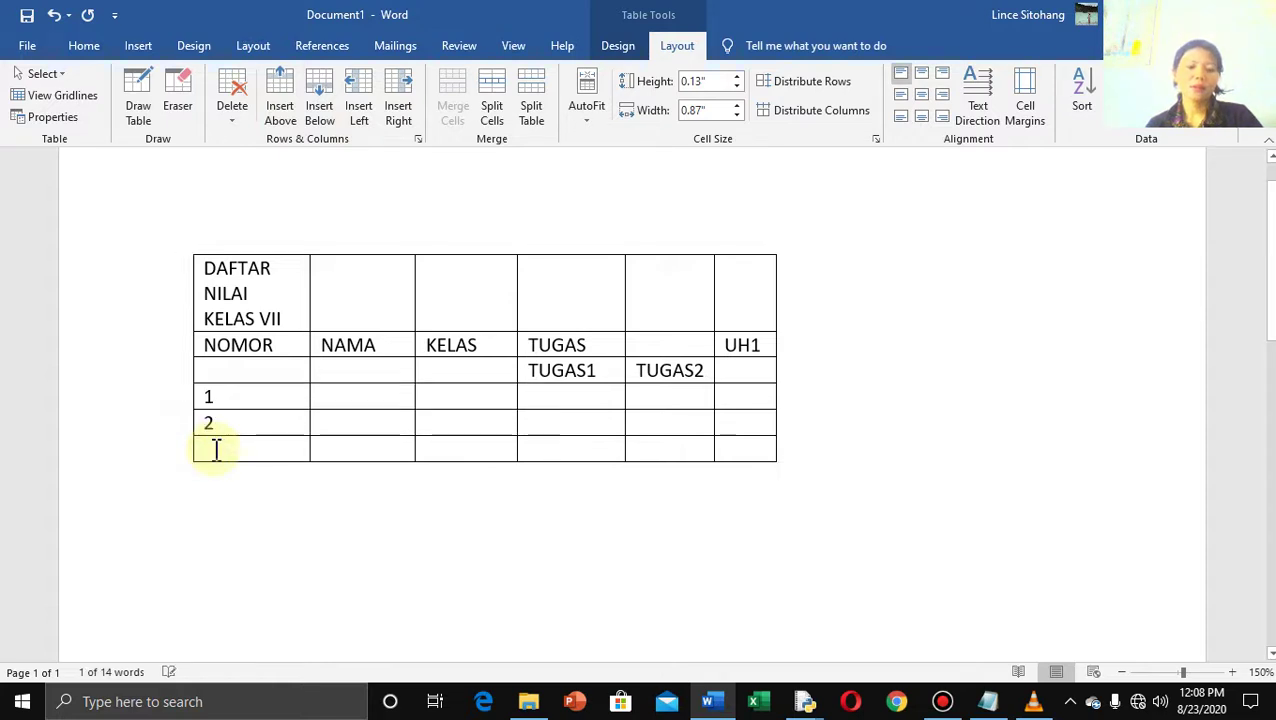
{"action": "type", "text": "3"}
- Enter the first student's full name in the NAMA column of row 1
{"action": "left_click", "coordinate": [360, 392]}
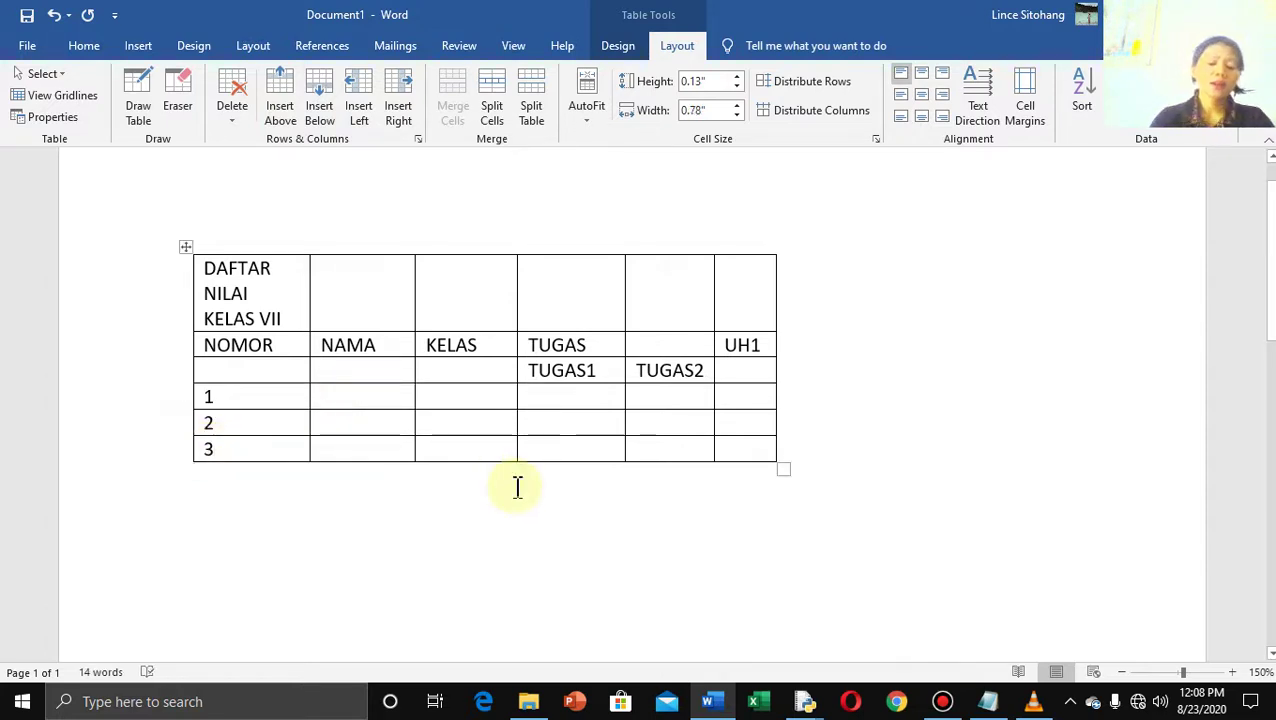
{"action": "type", "text": "JULI"}
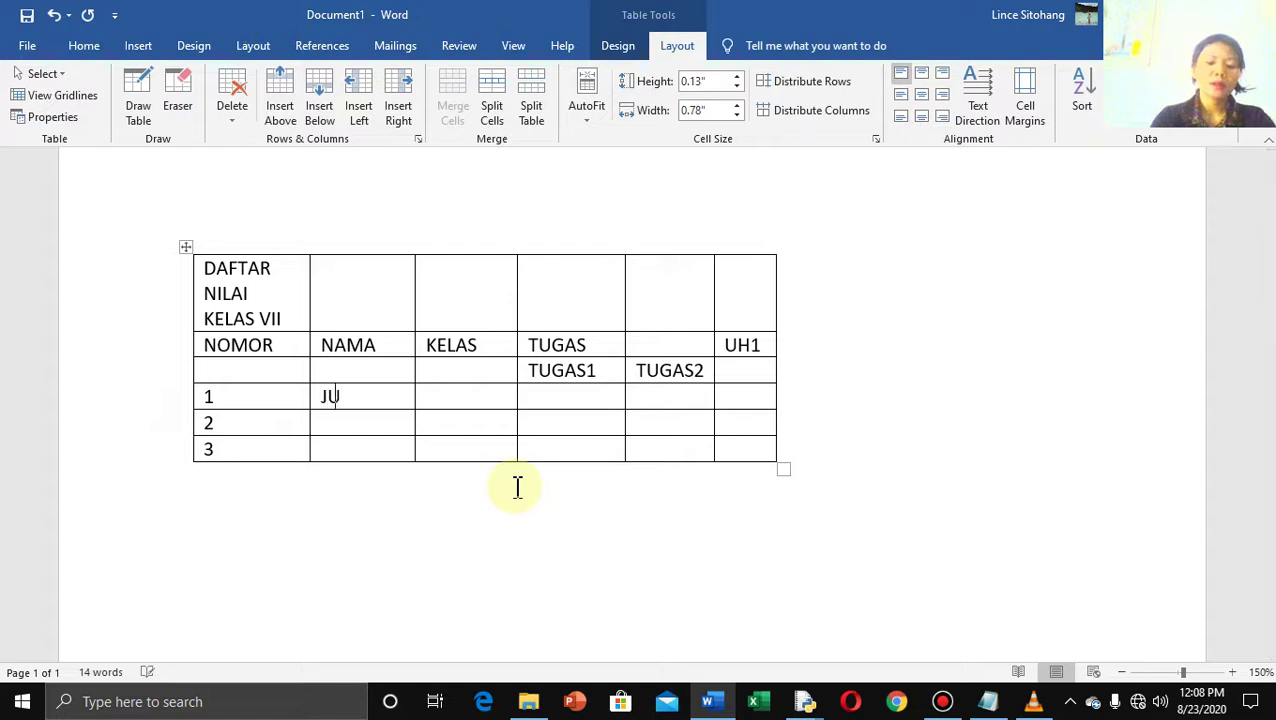
{"action": "key", "text": "BackSpace"}
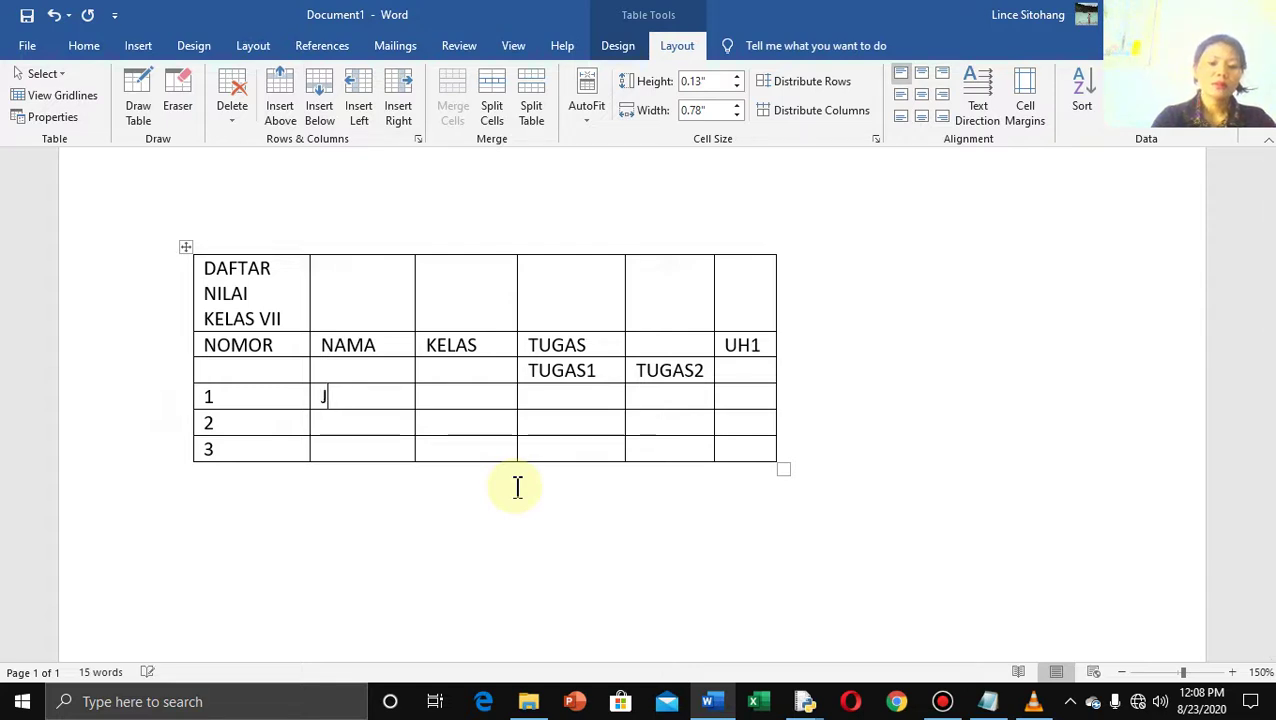
{"action": "type", "text": "uli Hand"}
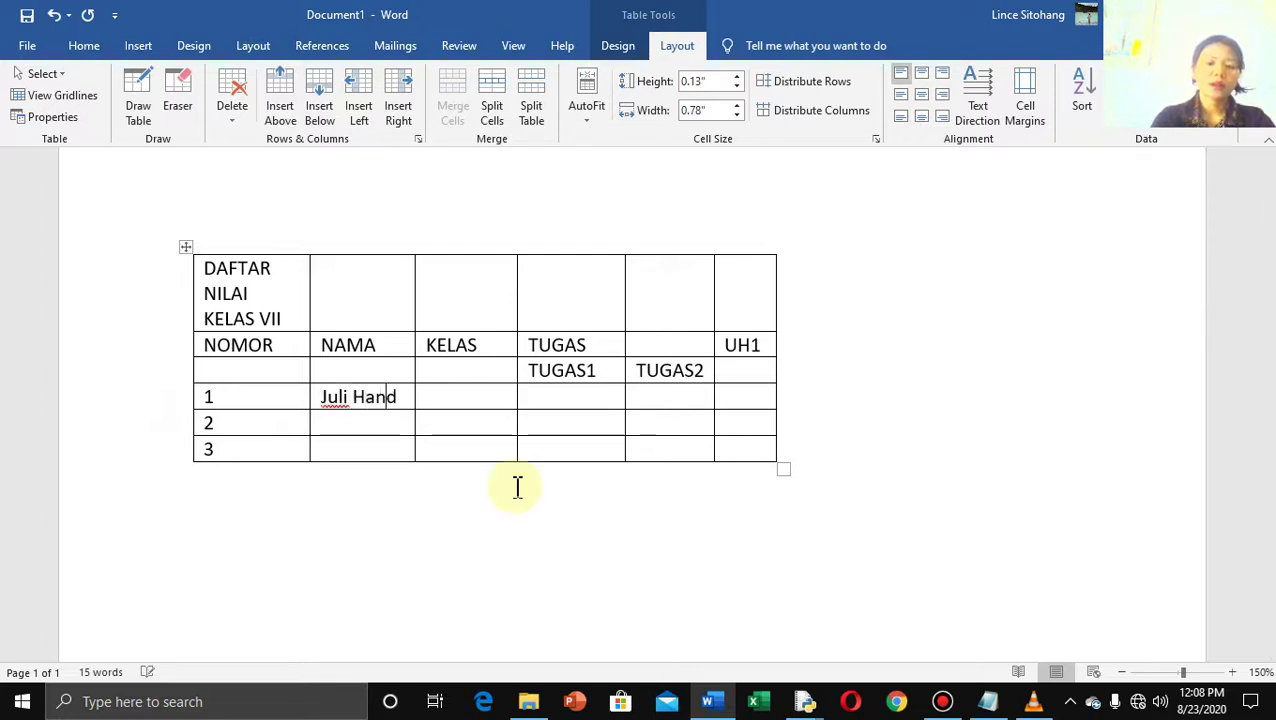
{"action": "type", "text": "ayan"}
{"action": "type", "text": "i"}
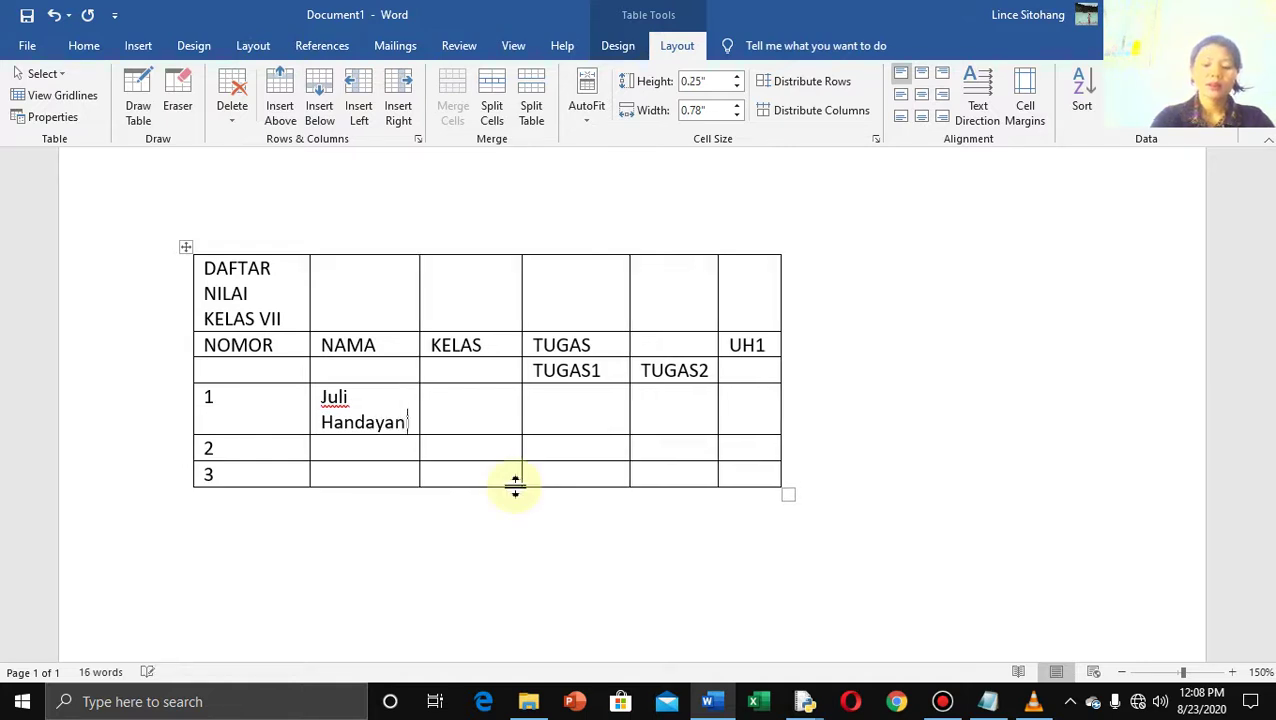
- Enter the second and third students' full names in the NAMA column of rows 2 and 3
{"action": "key", "text": "Down"}
{"action": "type", "text": "Ti"}
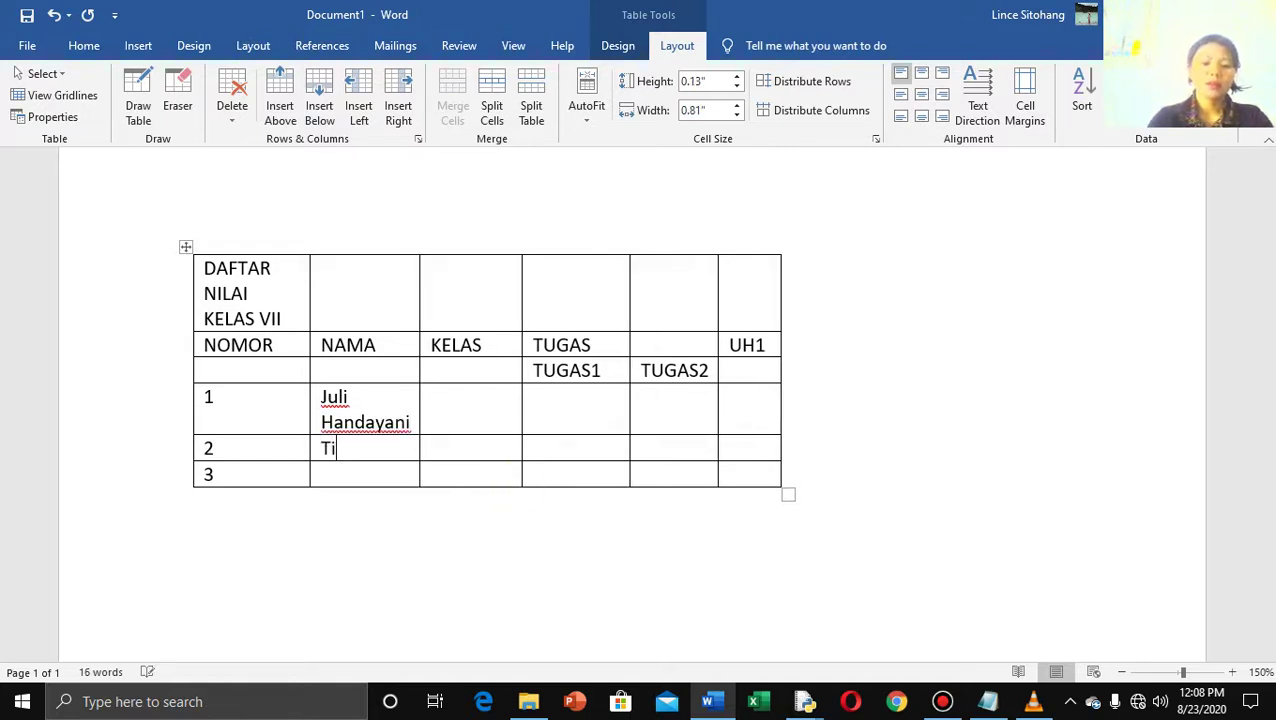
{"action": "type", "text": "oopp"}
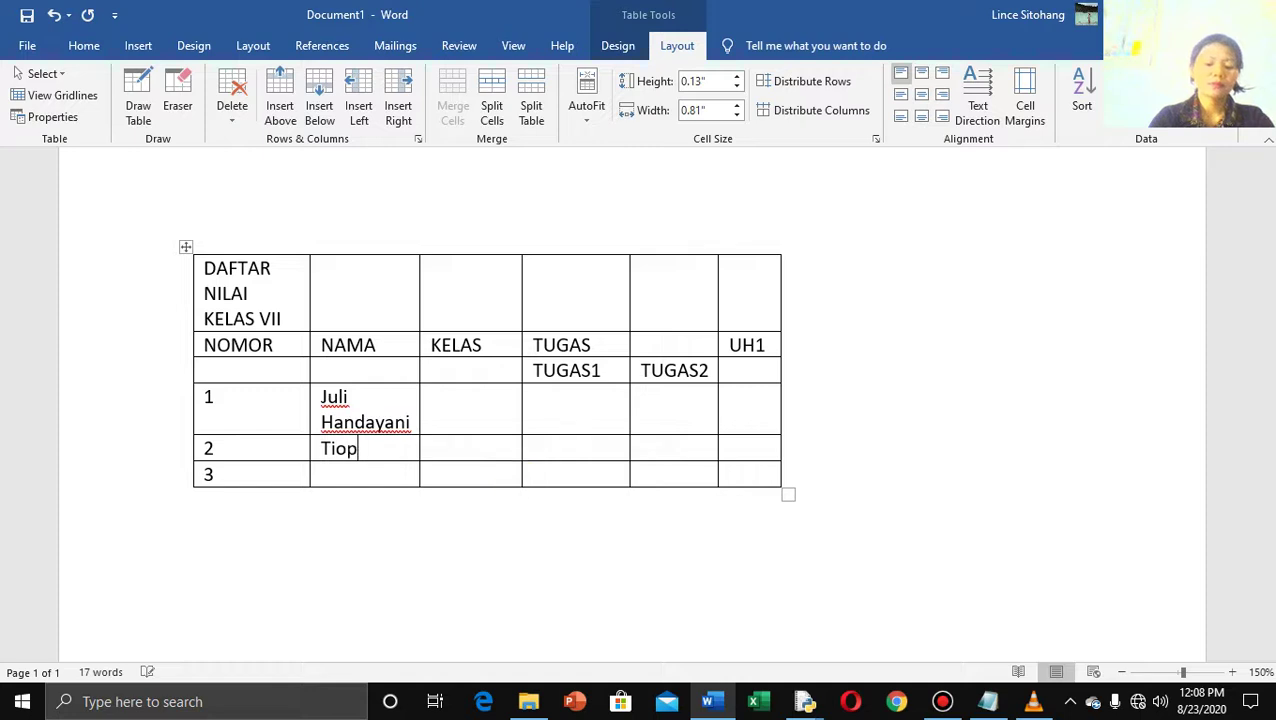
{"action": "type", "text": "an Sit"}
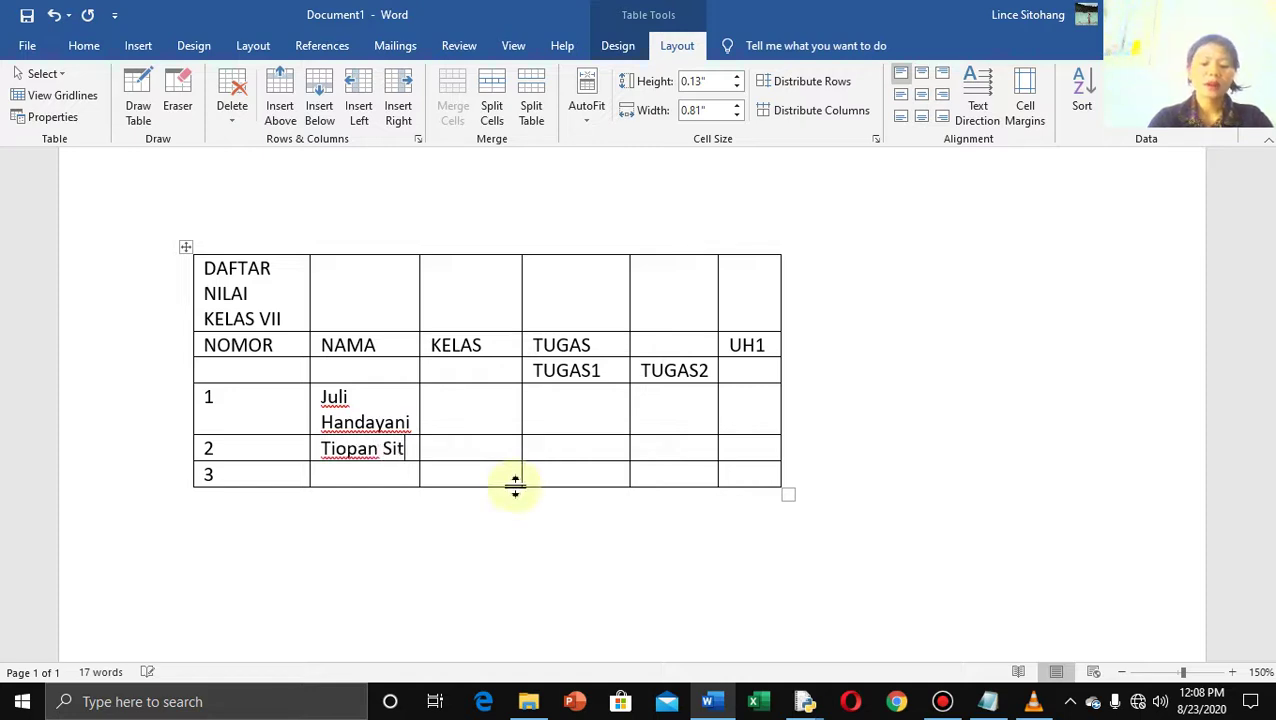
{"action": "type", "text": "anggang"}
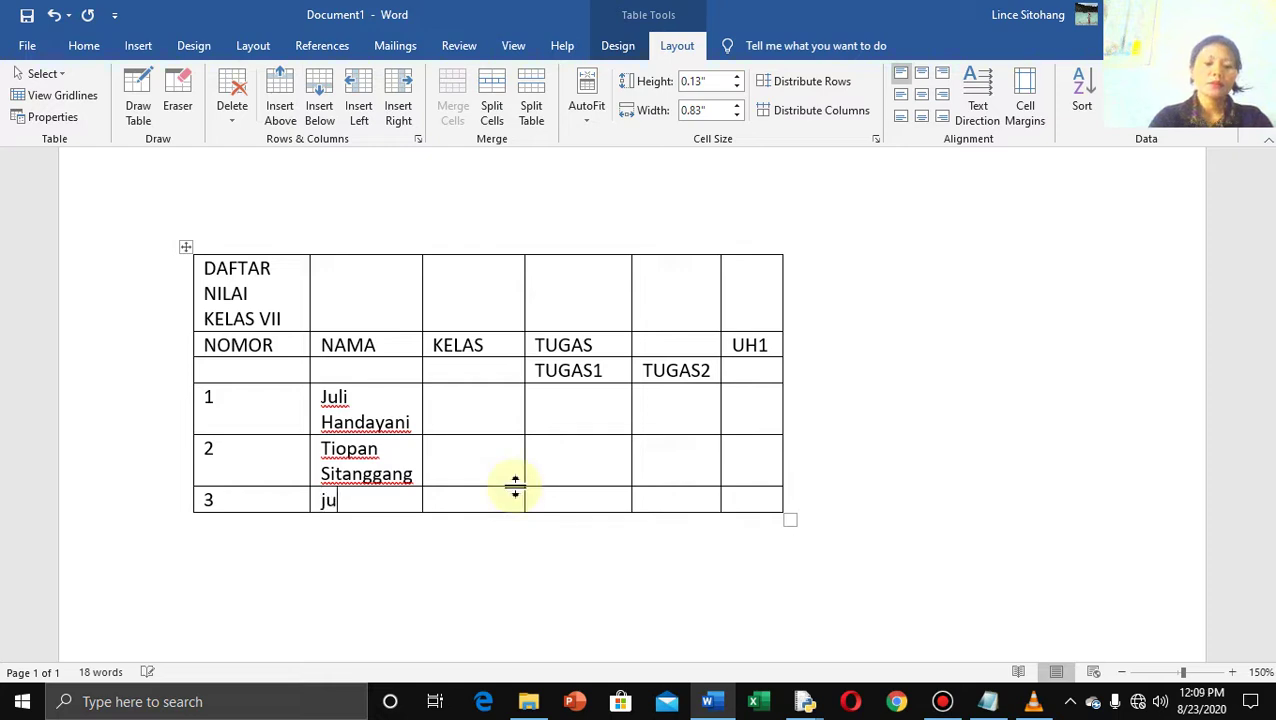
{"action": "key", "text": "BackSpace"}
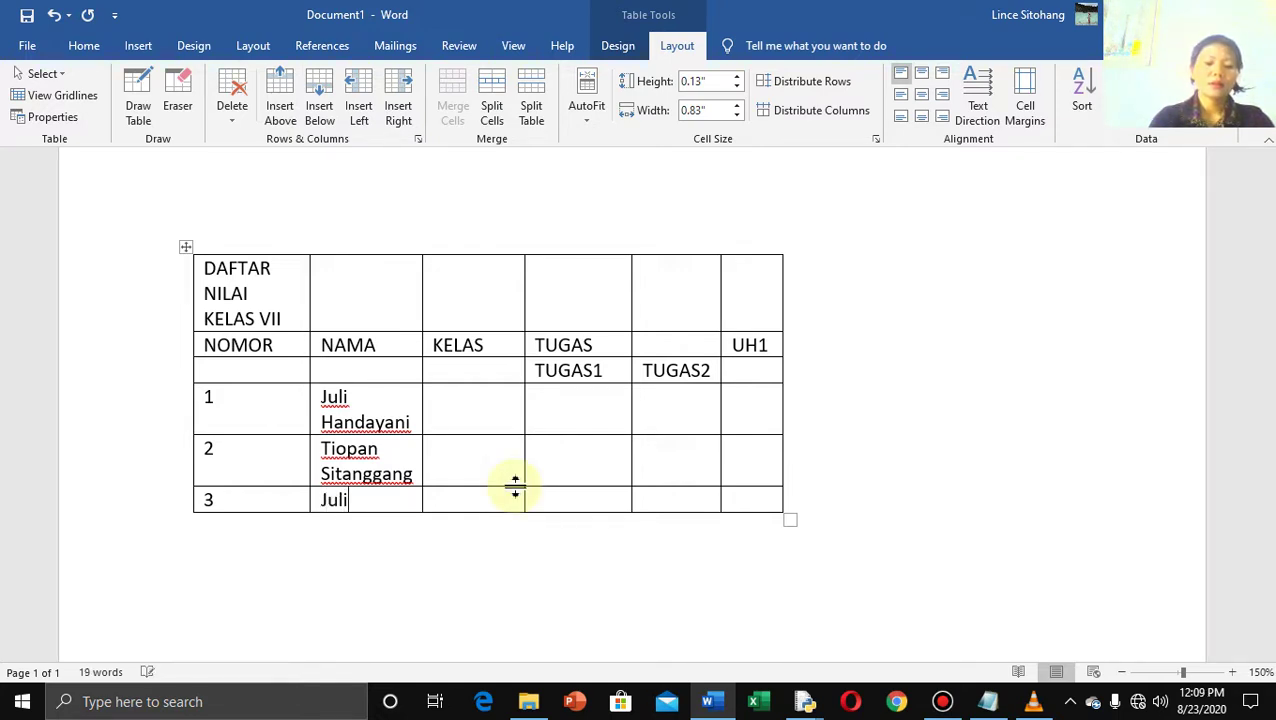
{"action": "type", "text": "io Pratama"}
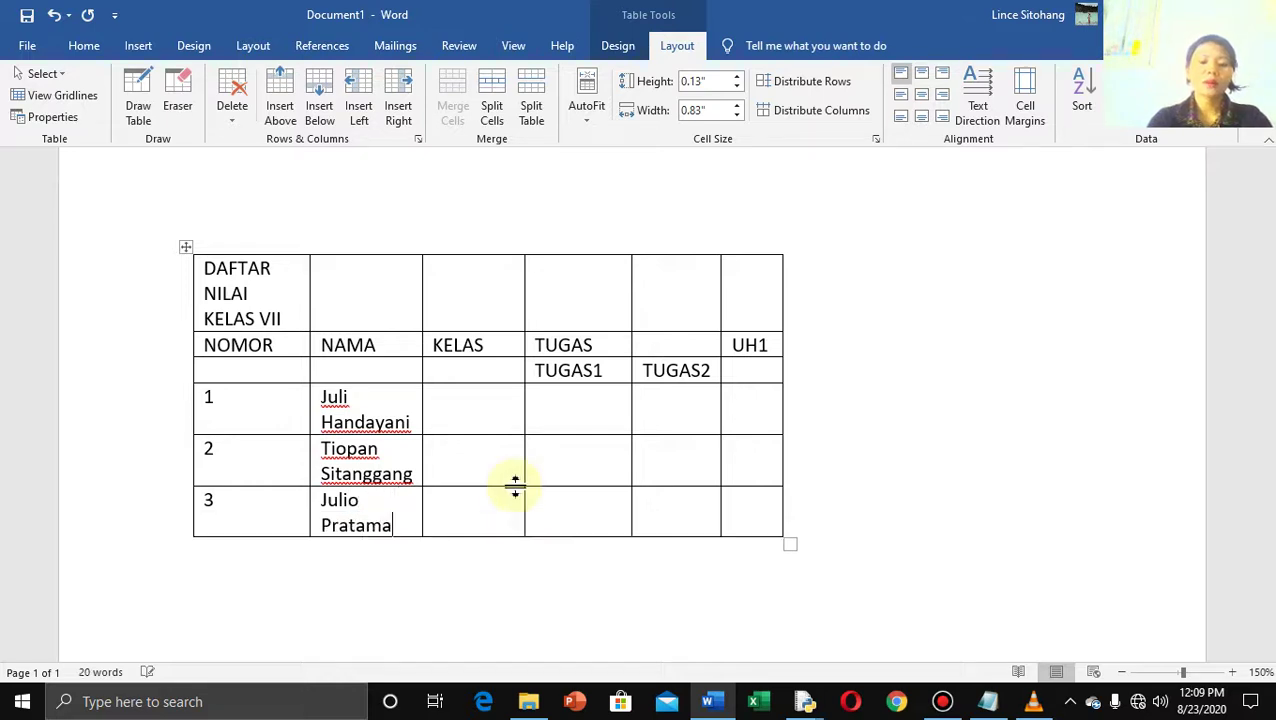
- Fill the KELAS column with VII-A, VII-B and VII-C for students 1 to 3
{"action": "left_click", "coordinate": [487, 421]}
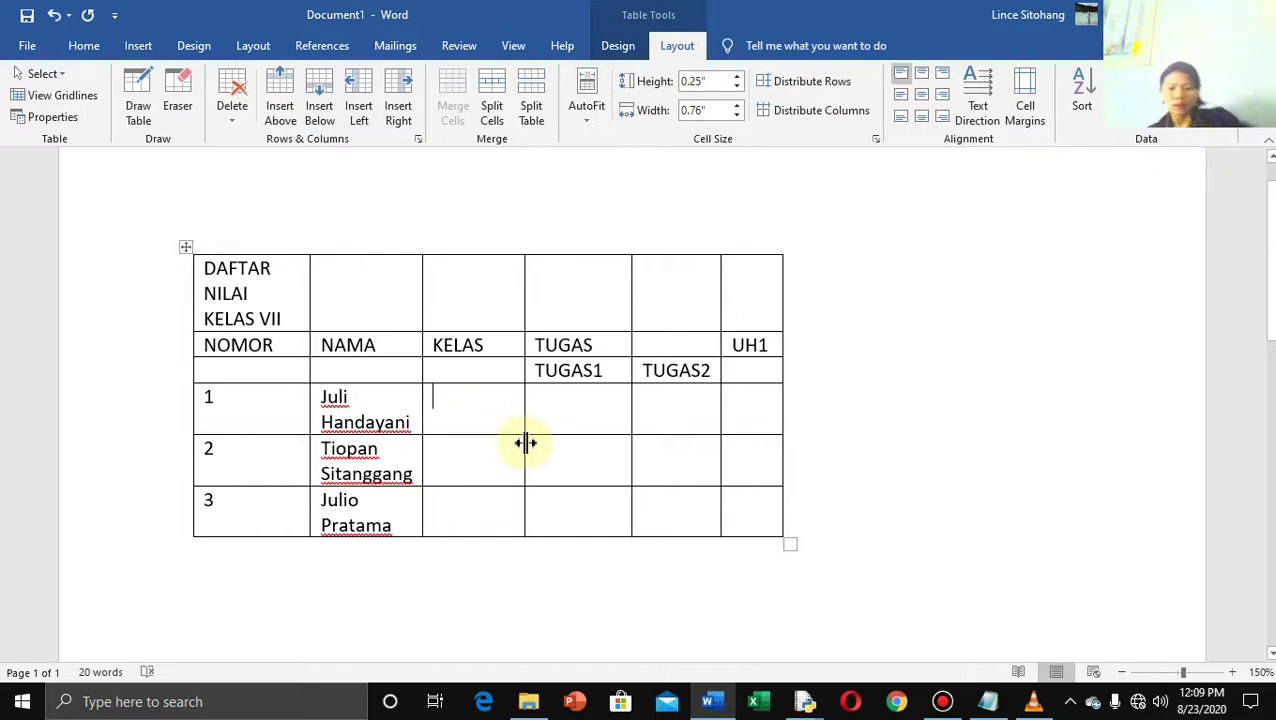
{"action": "type", "text": "vi"}
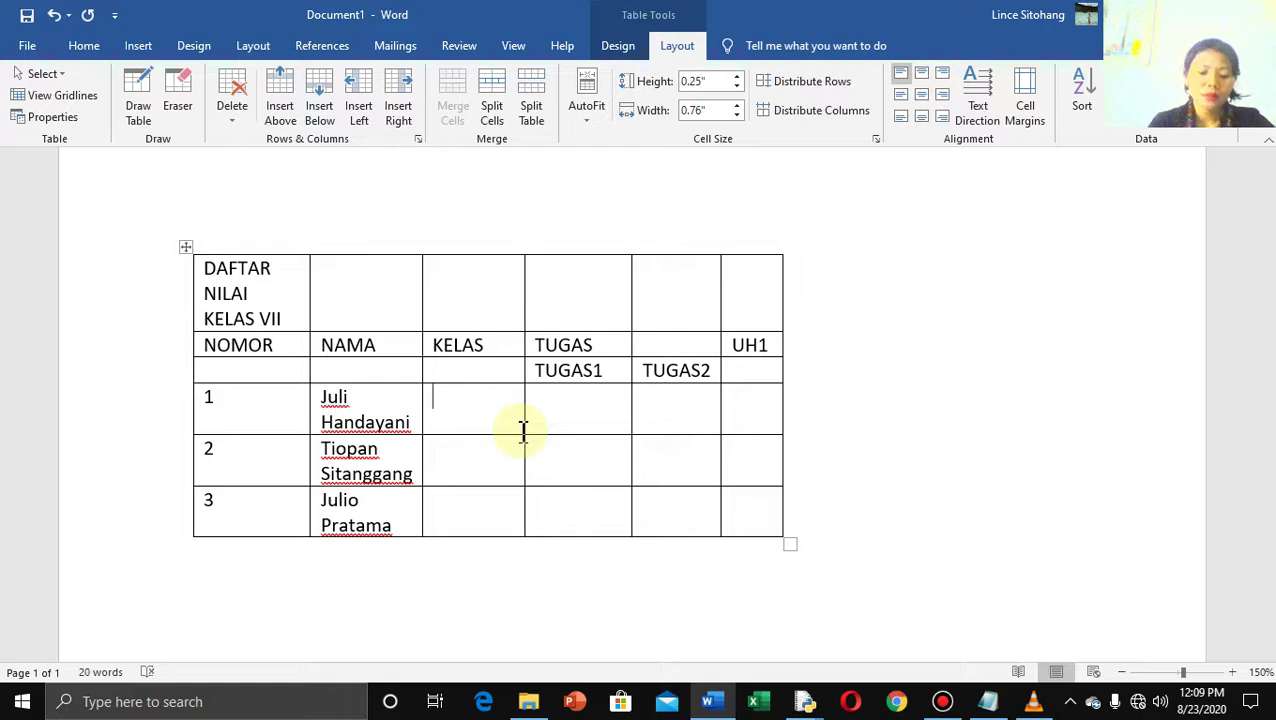
{"action": "type", "text": "VII"}
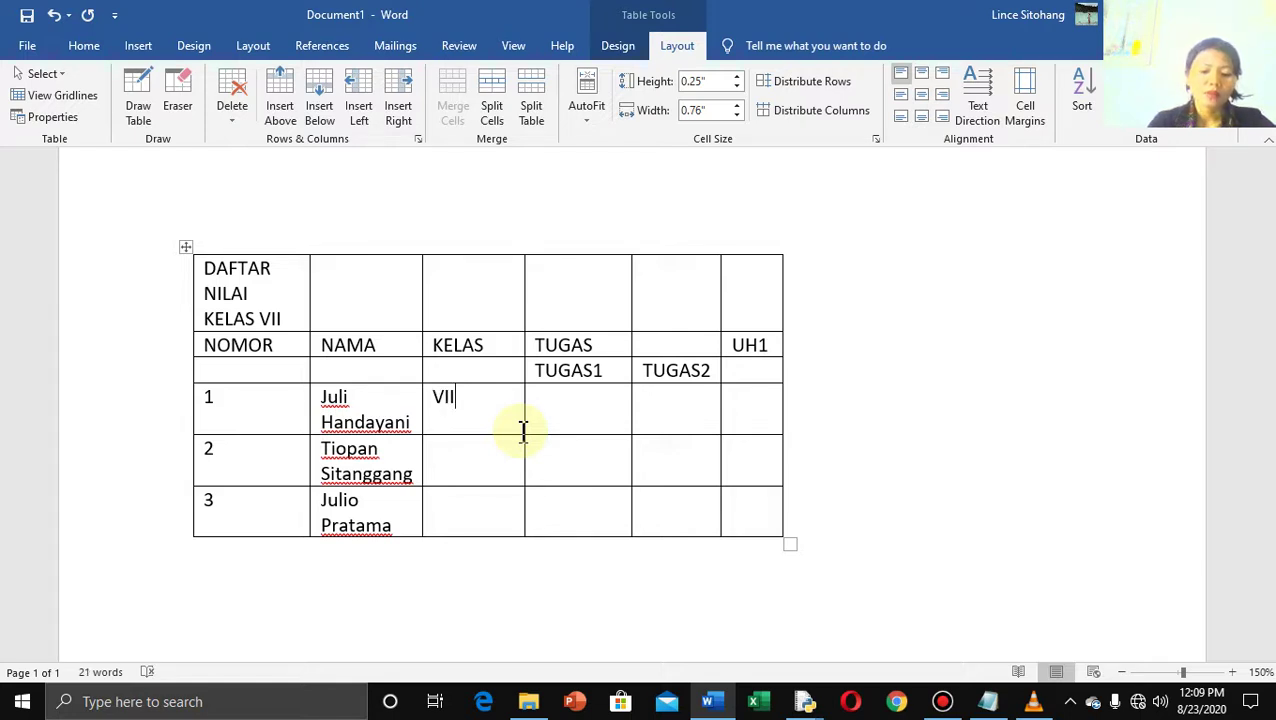
{"action": "type", "text": "-A"}
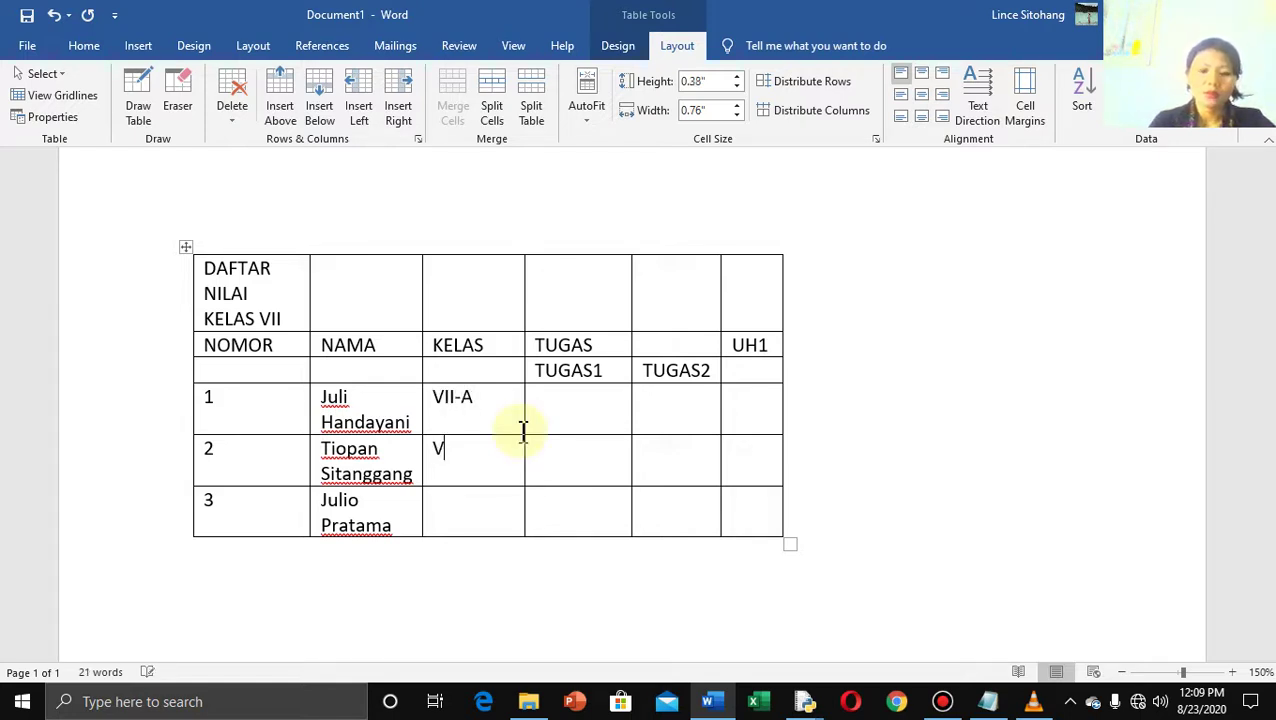
{"action": "type", "text": "VII-B"}
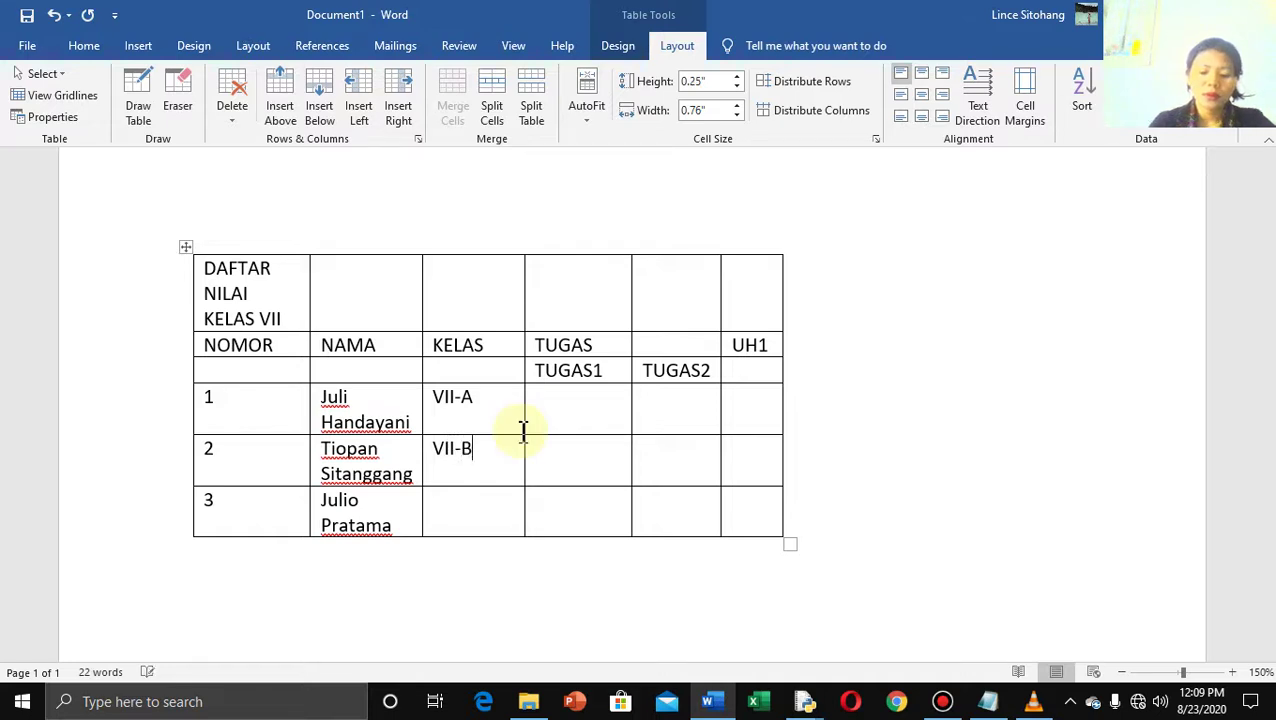
{"action": "type", "text": "VII-C"}
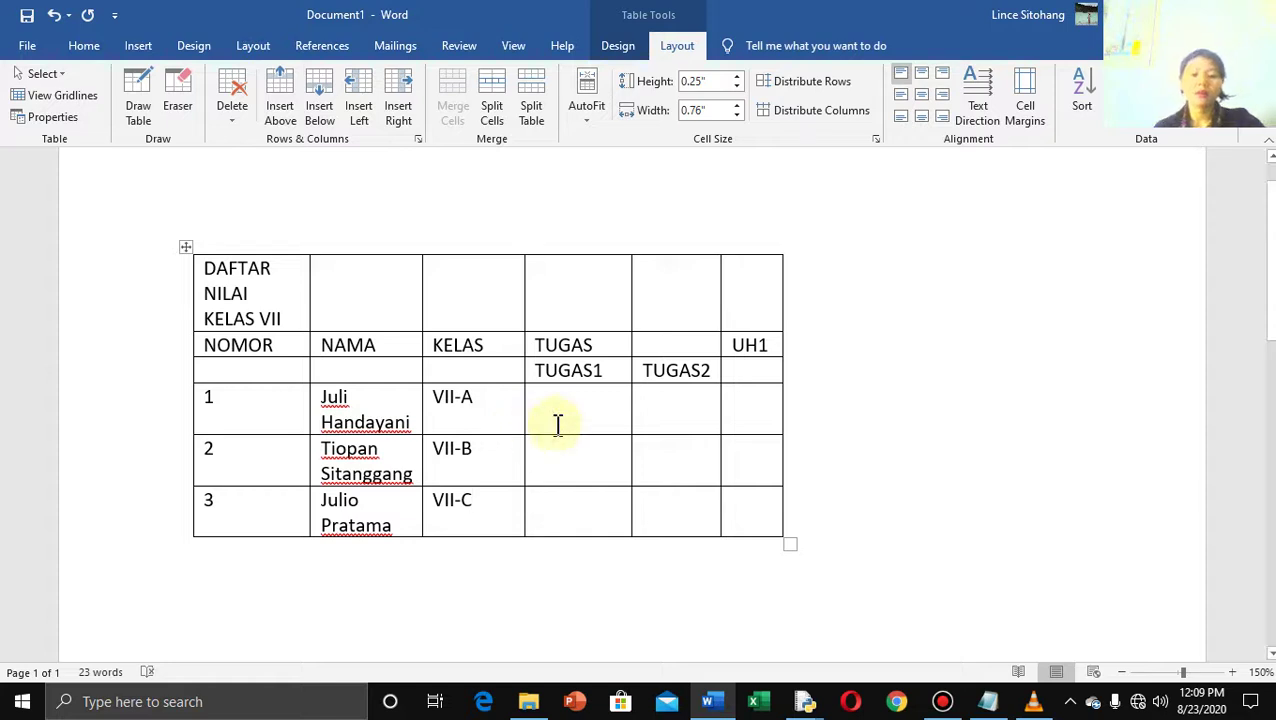
- Enter the scores 89, 90 and 78 under TUGAS1 and 90, 78 and 76 under TUGAS2 for students 1 to 3
{"action": "left_click", "coordinate": [560, 422]}
{"action": "type", "text": "89"}
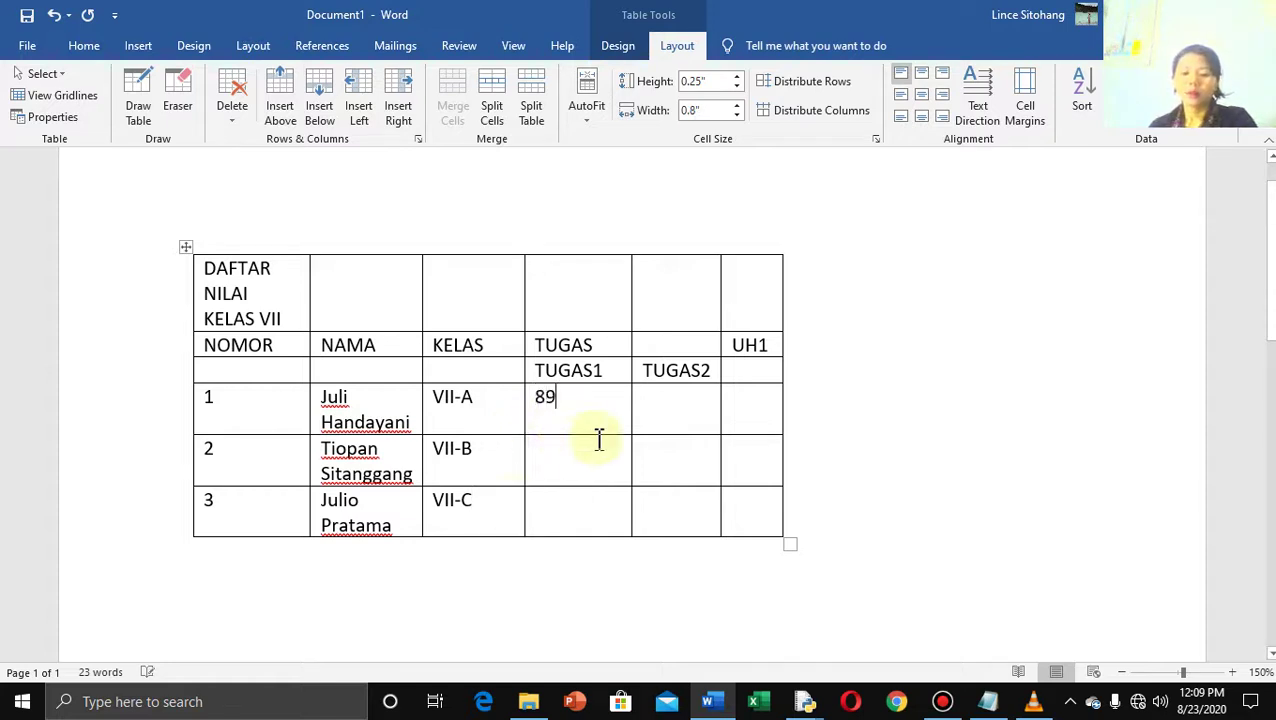
{"action": "left_click", "coordinate": [586, 470]}
{"action": "type", "text": "90"}
{"action": "left_click", "coordinate": [584, 504]}
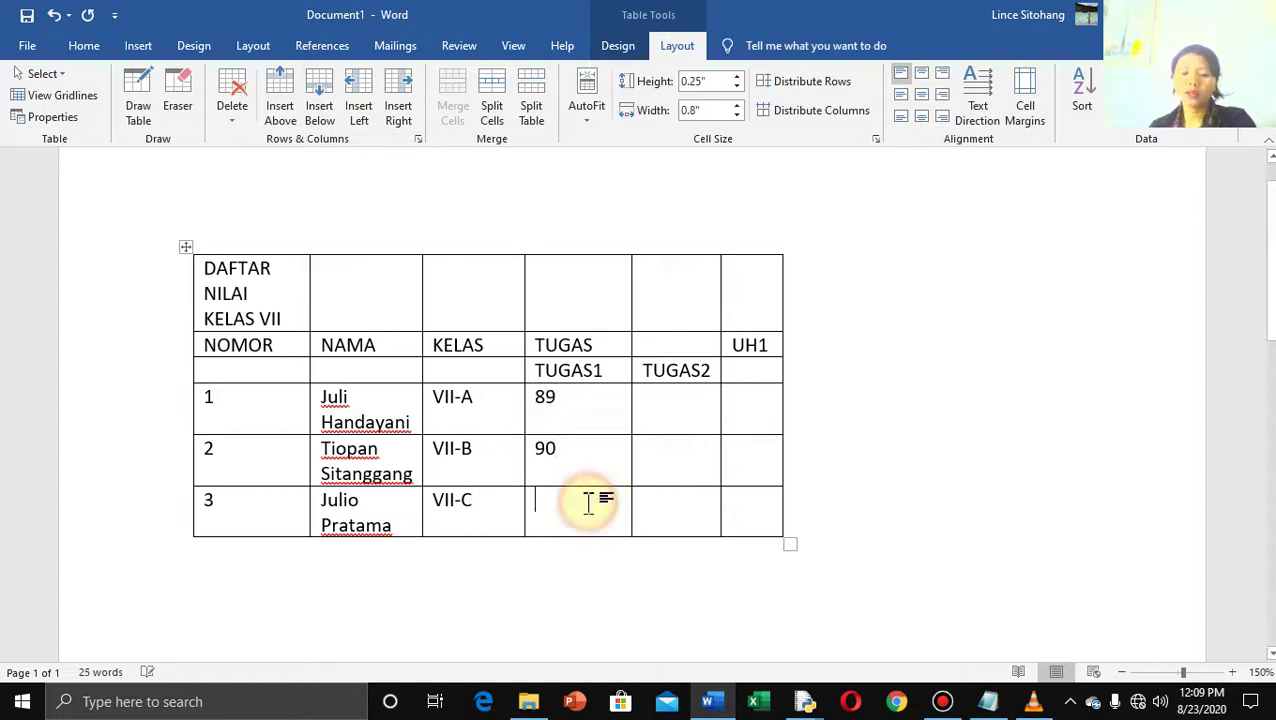
{"action": "type", "text": "7890"}
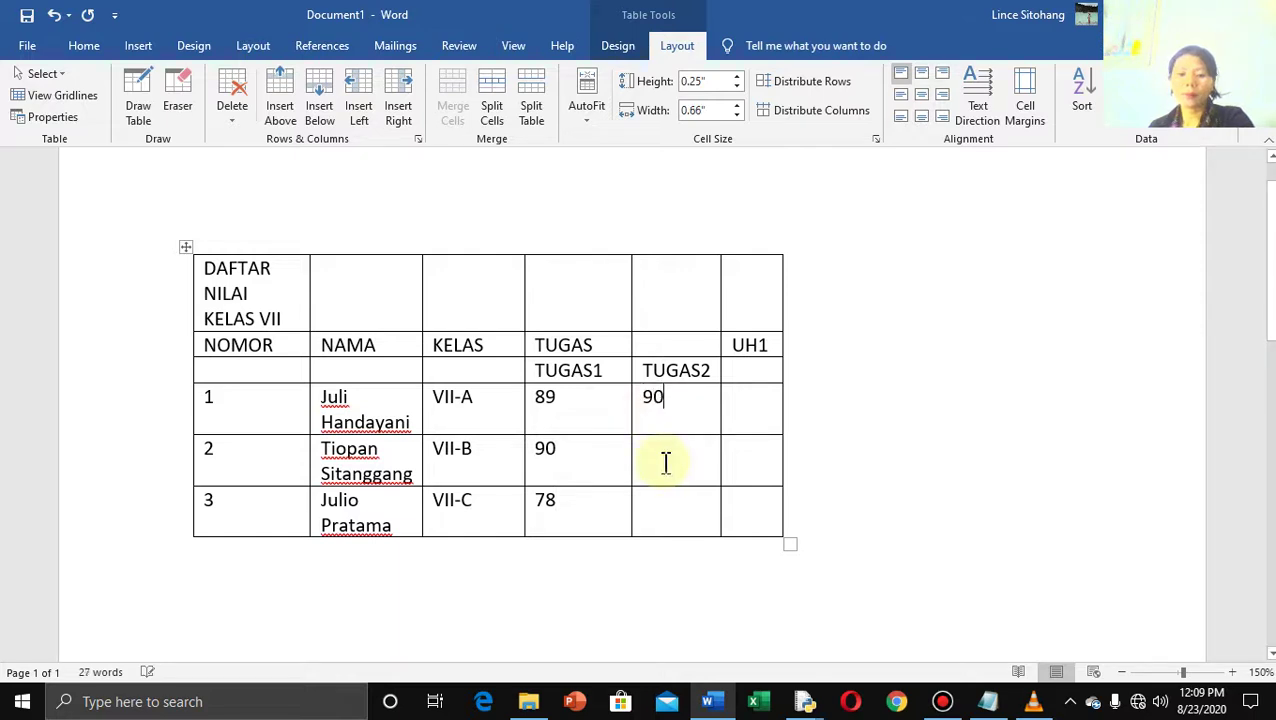
{"action": "left_click", "coordinate": [665, 462]}
{"action": "type", "text": "78"}
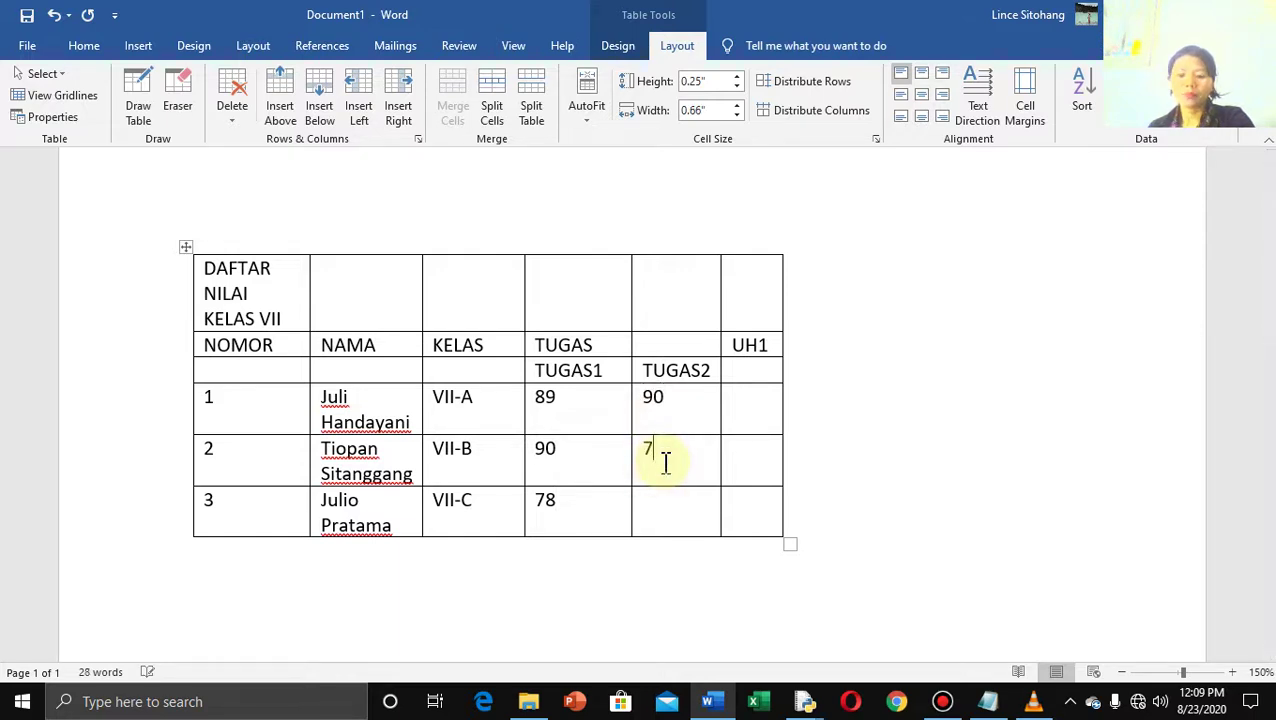
{"action": "left_click", "coordinate": [672, 508]}
{"action": "type", "text": "76"}
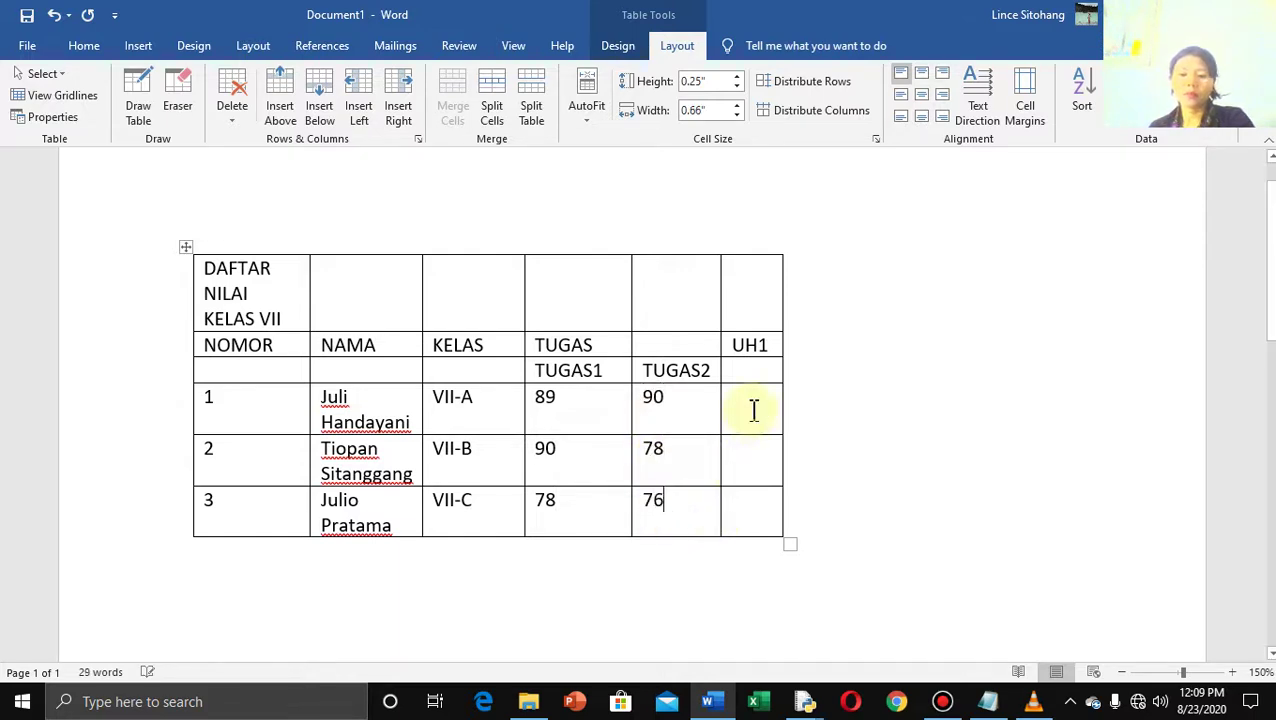
- Enter the UH1 scores 98, 76 and 76 for students 1 to 3
{"action": "left_click", "coordinate": [752, 400]}
{"action": "type", "text": "98"}
{"action": "left_click", "coordinate": [766, 452]}
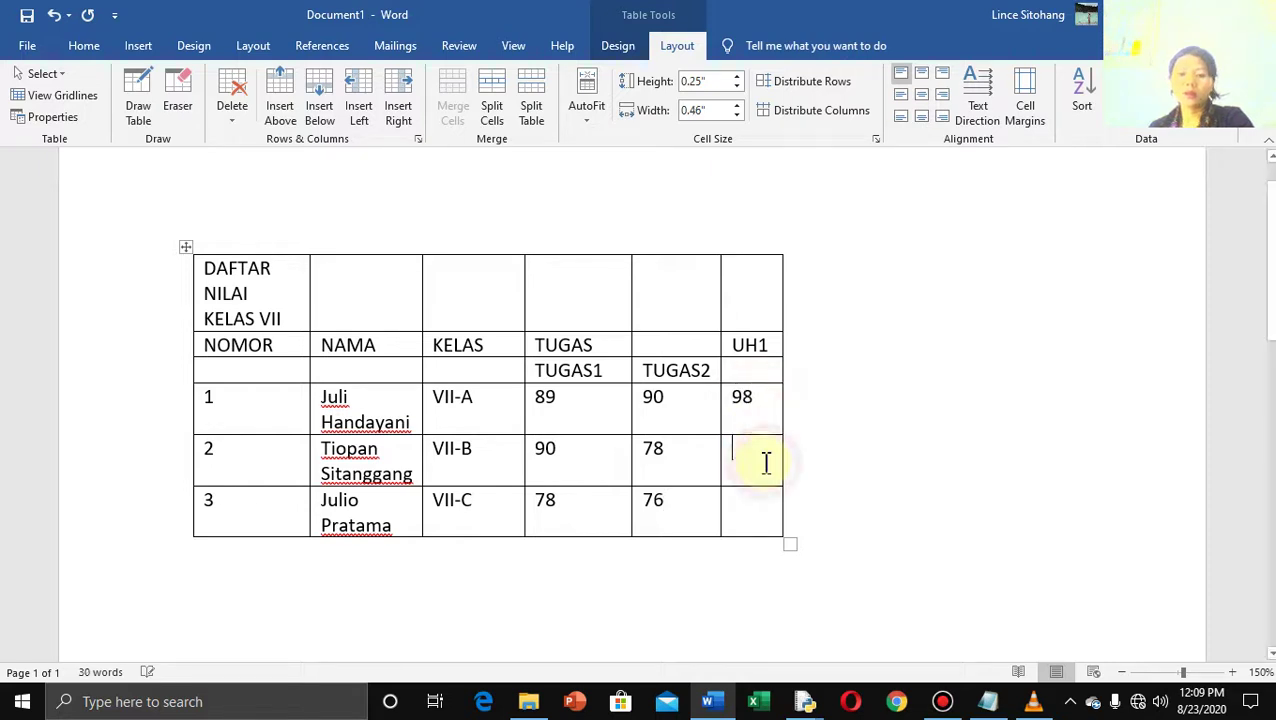
{"action": "type", "text": "76"}
{"action": "left_click", "coordinate": [773, 501]}
{"action": "type", "text": "76"}
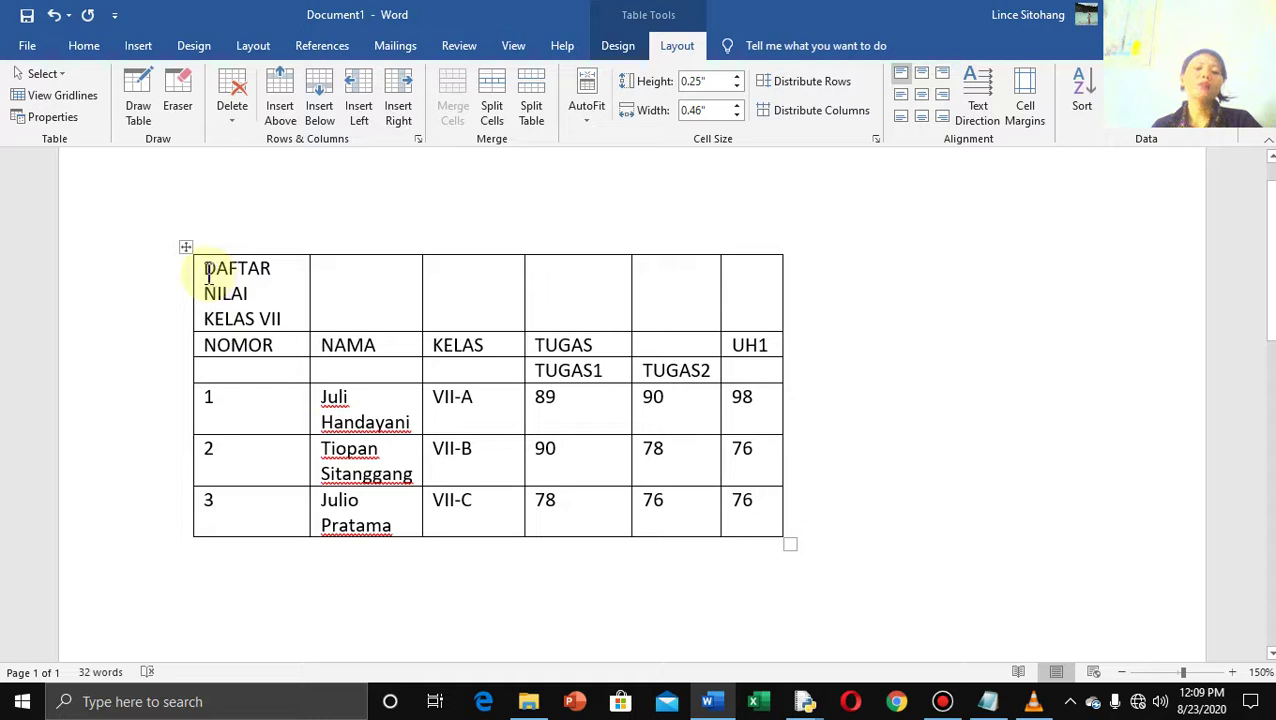
- Merge all cells of the DAFTAR NILAI KELAS VII title row into one and centre its text horizontally and vertically
{"action": "left_click_drag", "start_coordinate": [208, 275], "coordinate": [726, 288]}
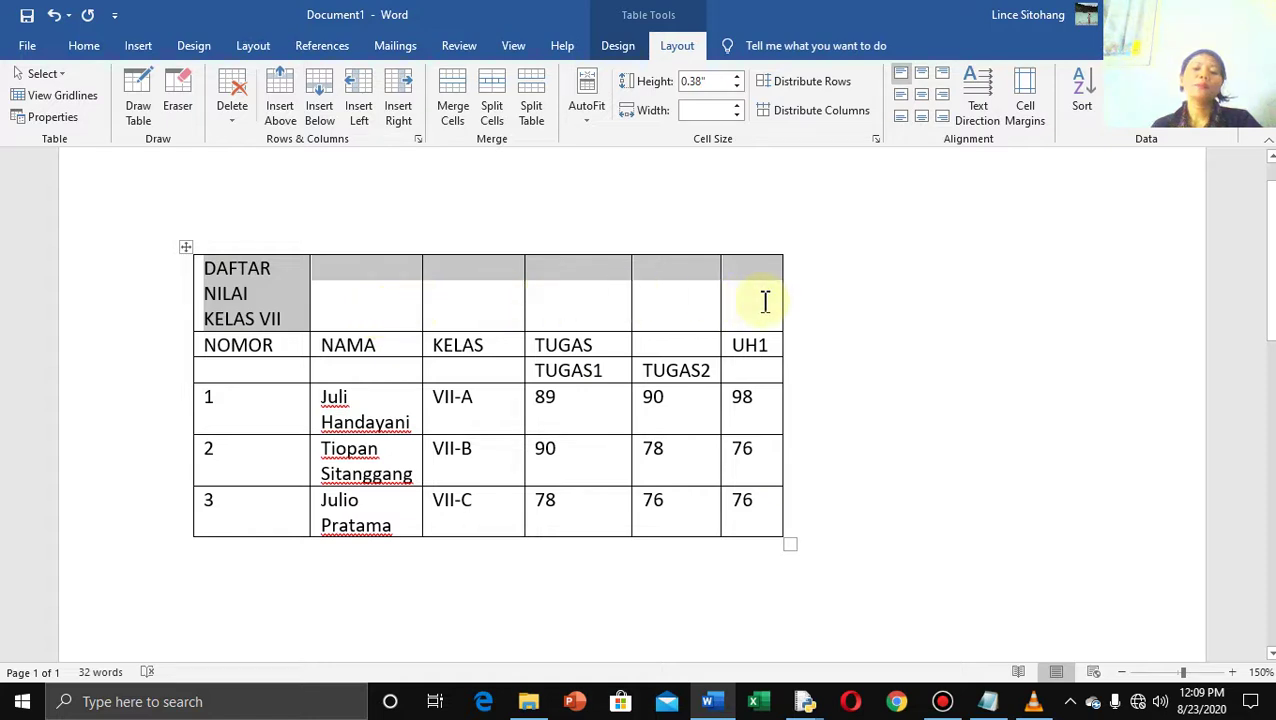
{"action": "left_click", "coordinate": [441, 313]}
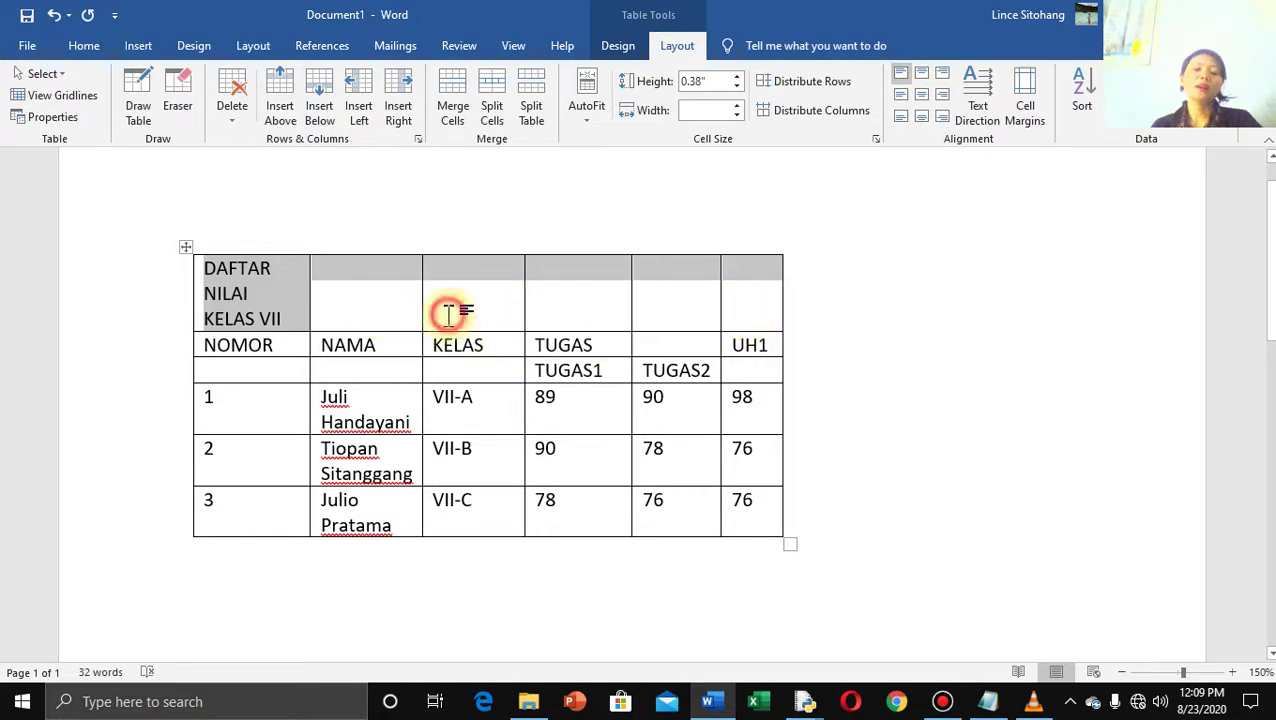
{"action": "left_click_drag", "start_coordinate": [208, 275], "coordinate": [743, 288]}
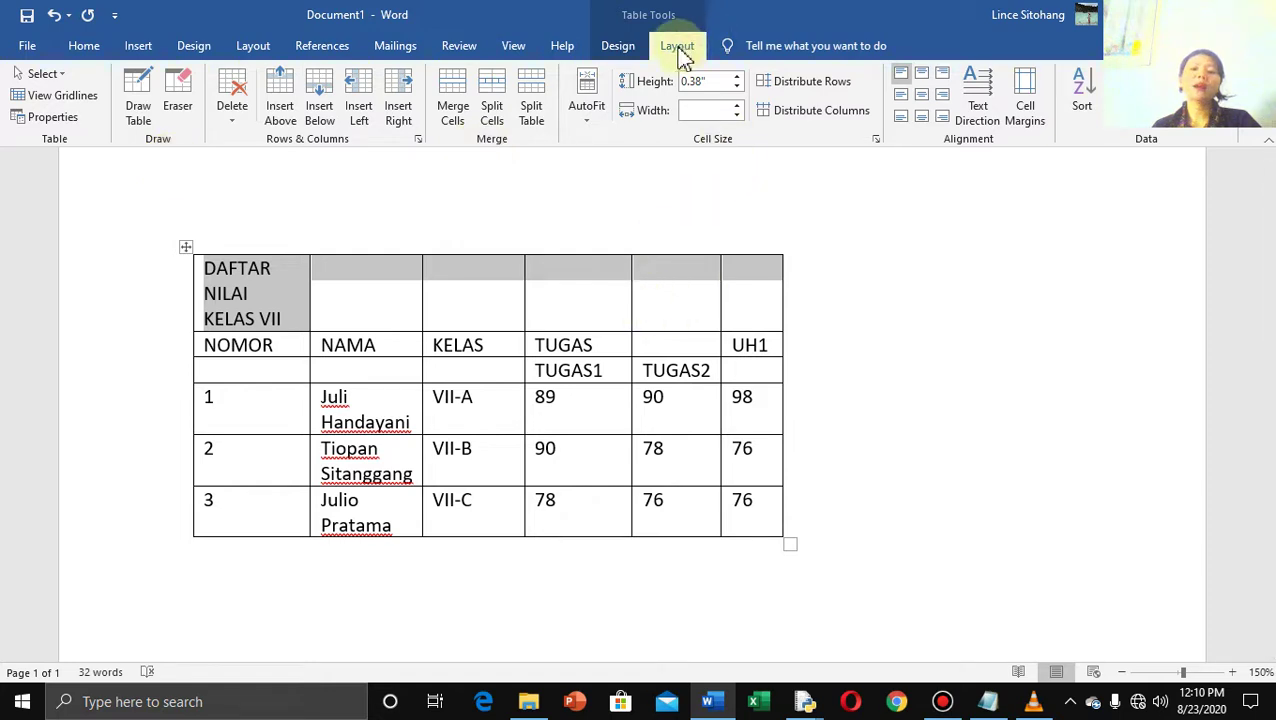
{"action": "left_click", "coordinate": [451, 110]}
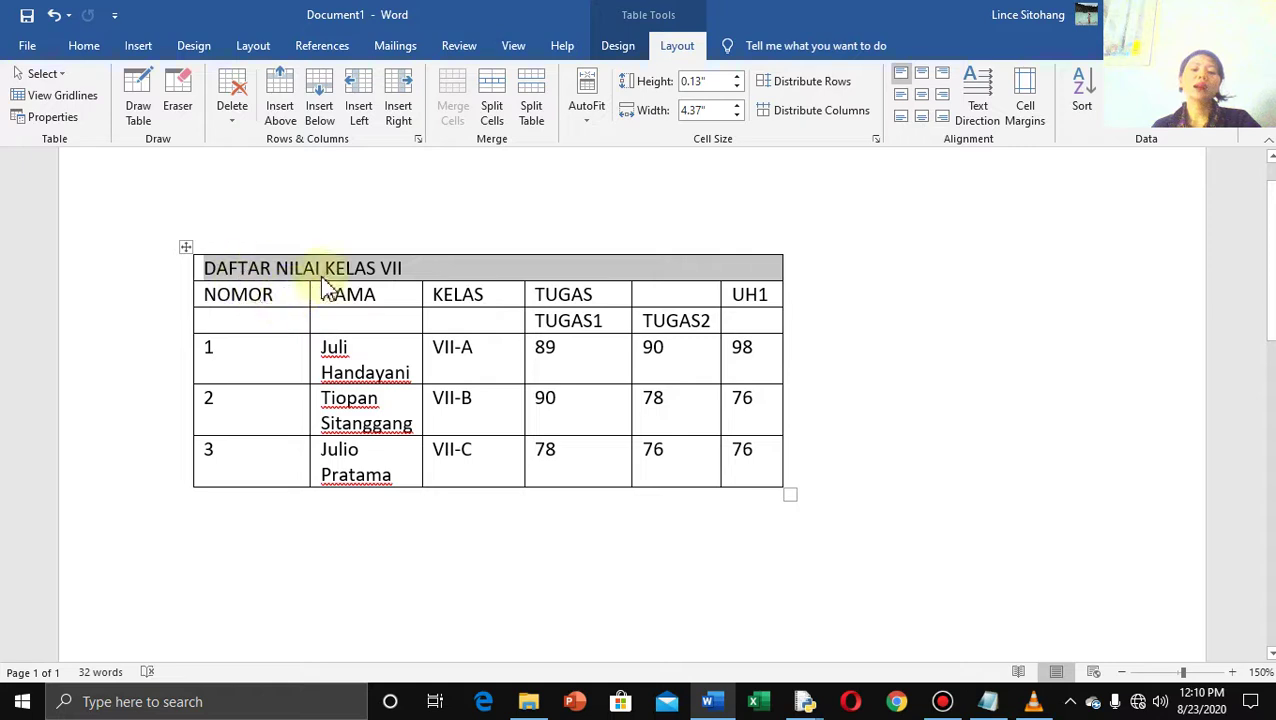
{"action": "left_click", "coordinate": [921, 95]}
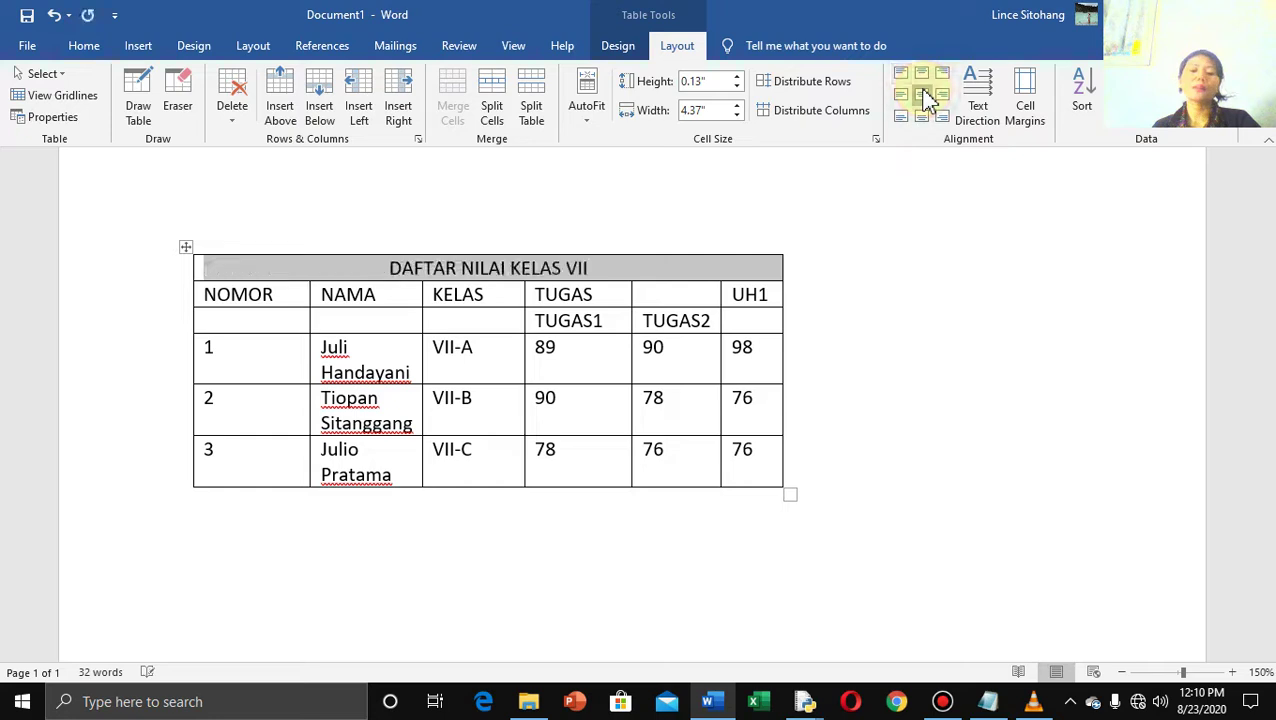
- Set the title row's font to Arial Rounded at size 16
{"action": "left_click", "coordinate": [83, 55]}
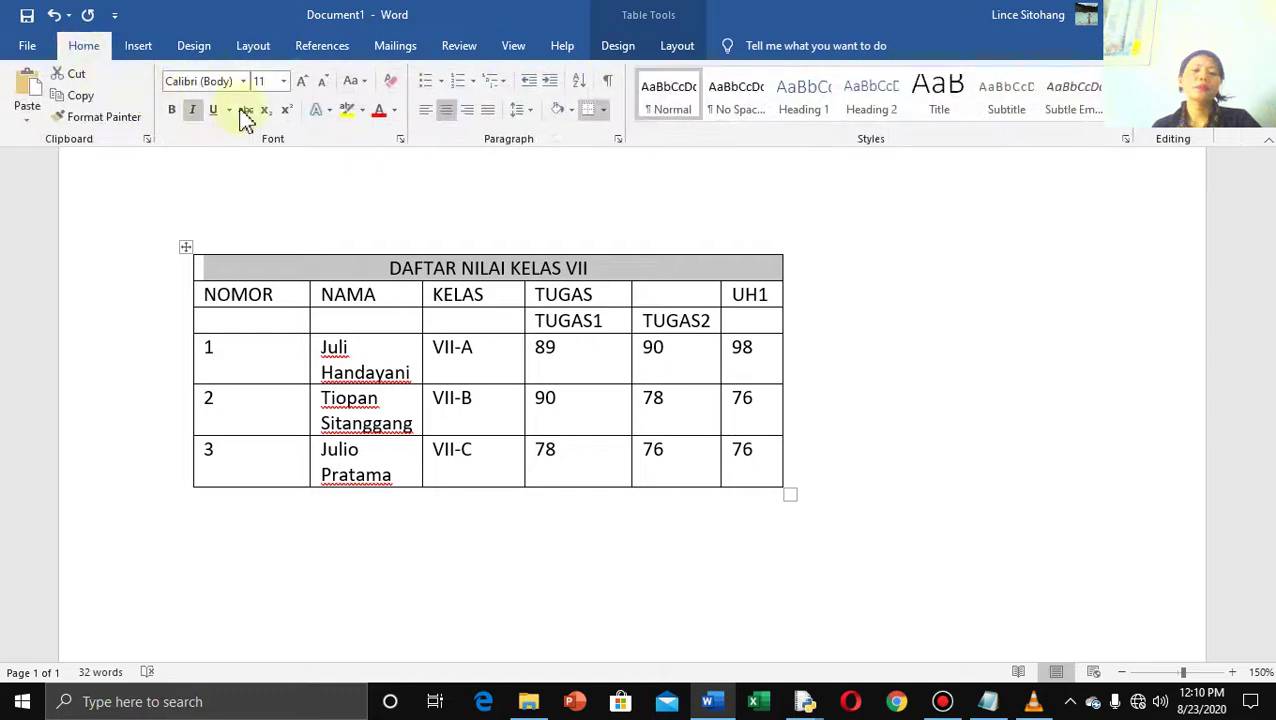
{"action": "left_click", "coordinate": [241, 82]}
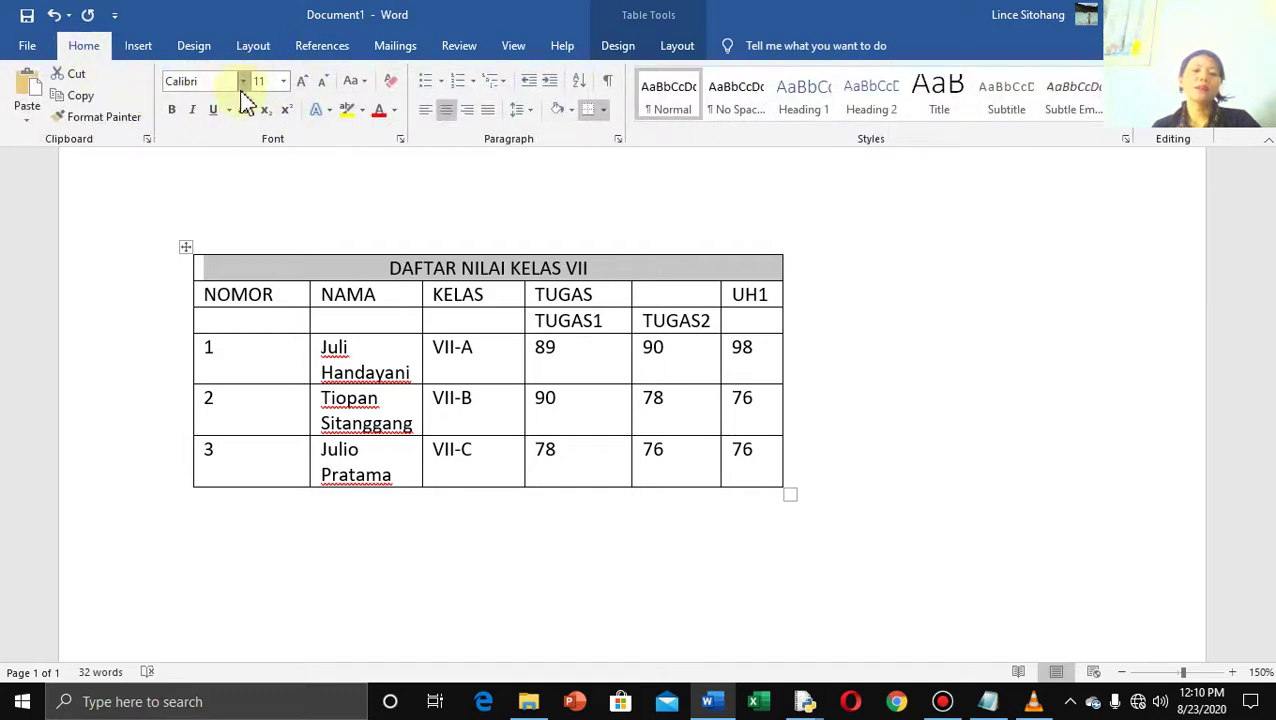
{"action": "left_click", "coordinate": [256, 198]}
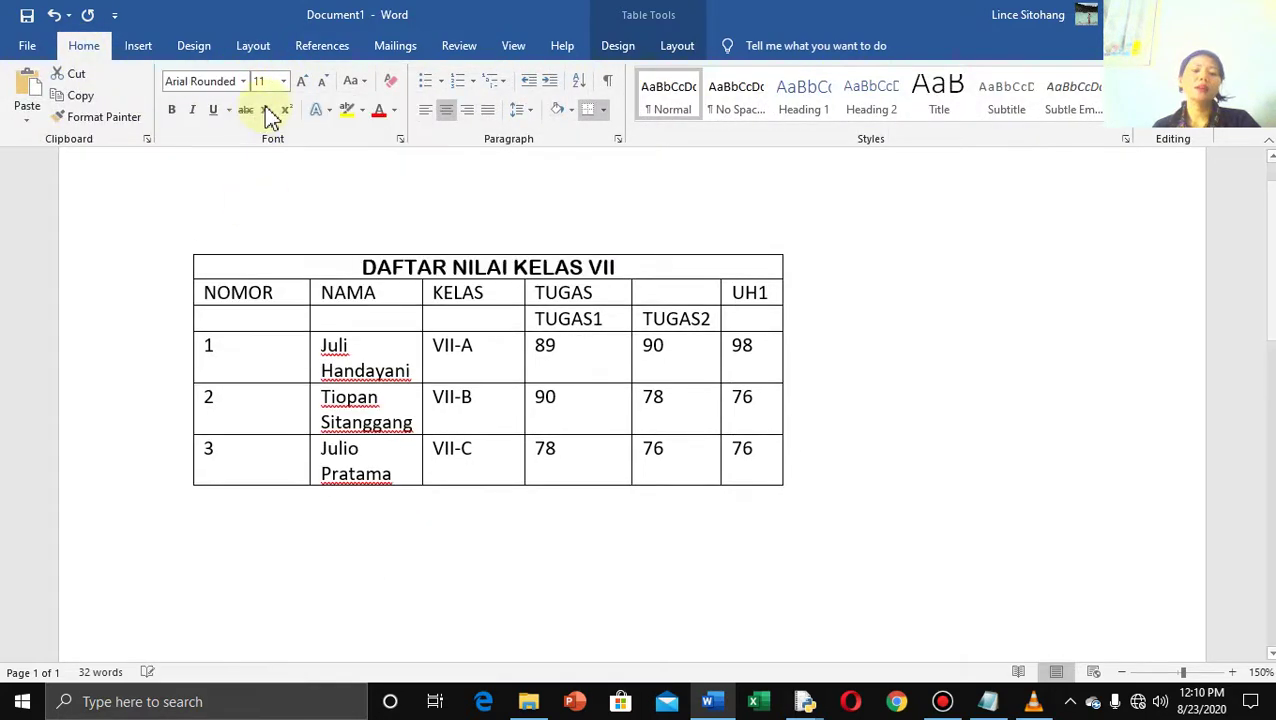
{"action": "left_click", "coordinate": [283, 81]}
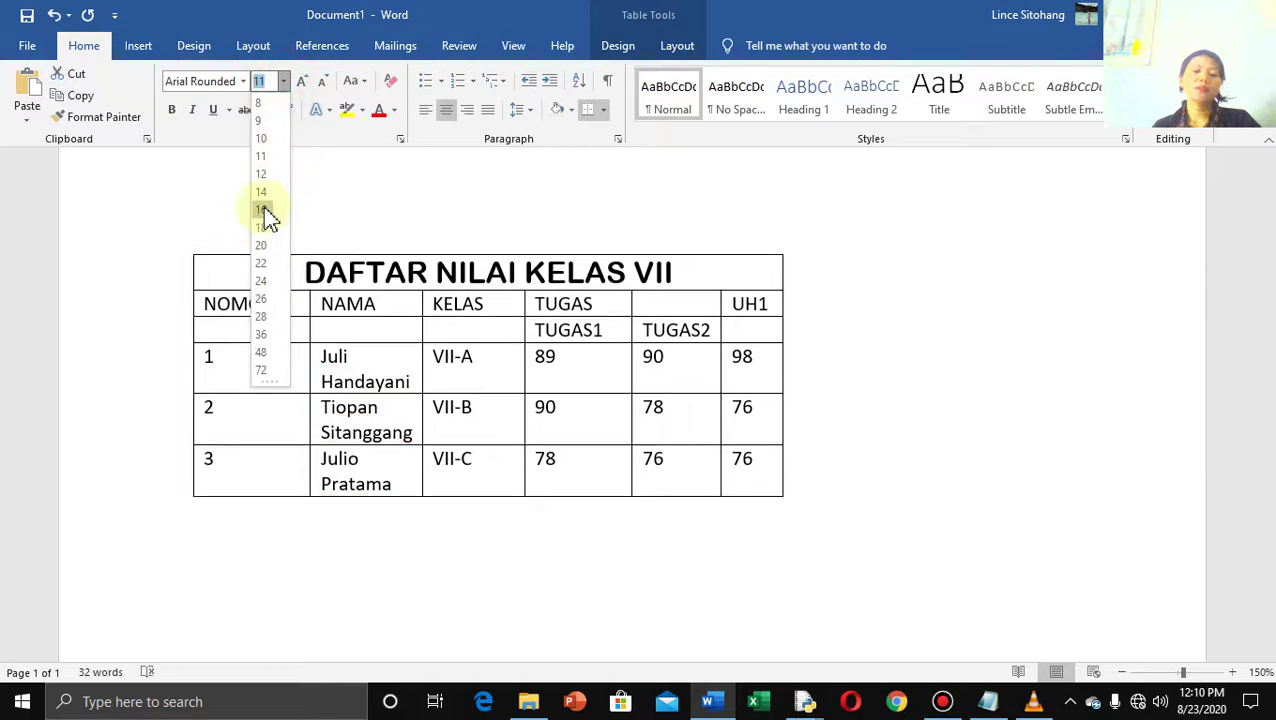
{"action": "left_click", "coordinate": [261, 210]}
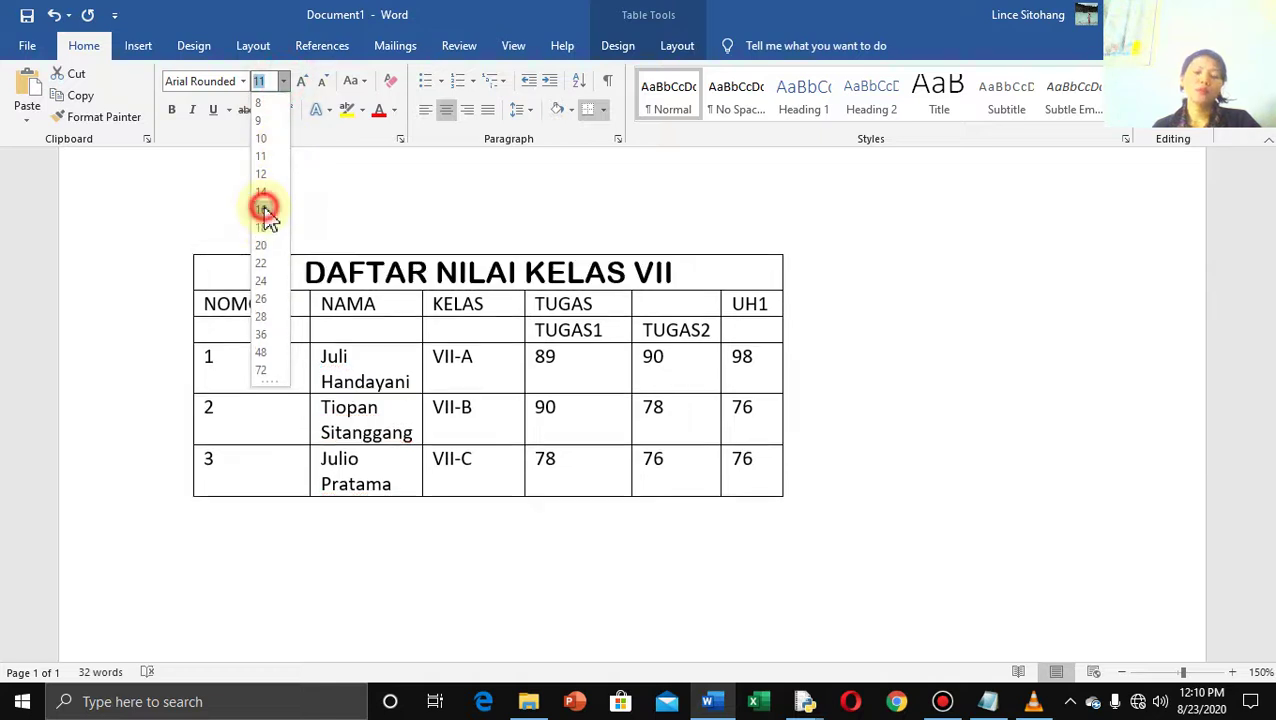
- Colour the title text red and shade the title row with the lightest gold theme colour
{"action": "left_click", "coordinate": [395, 110]}
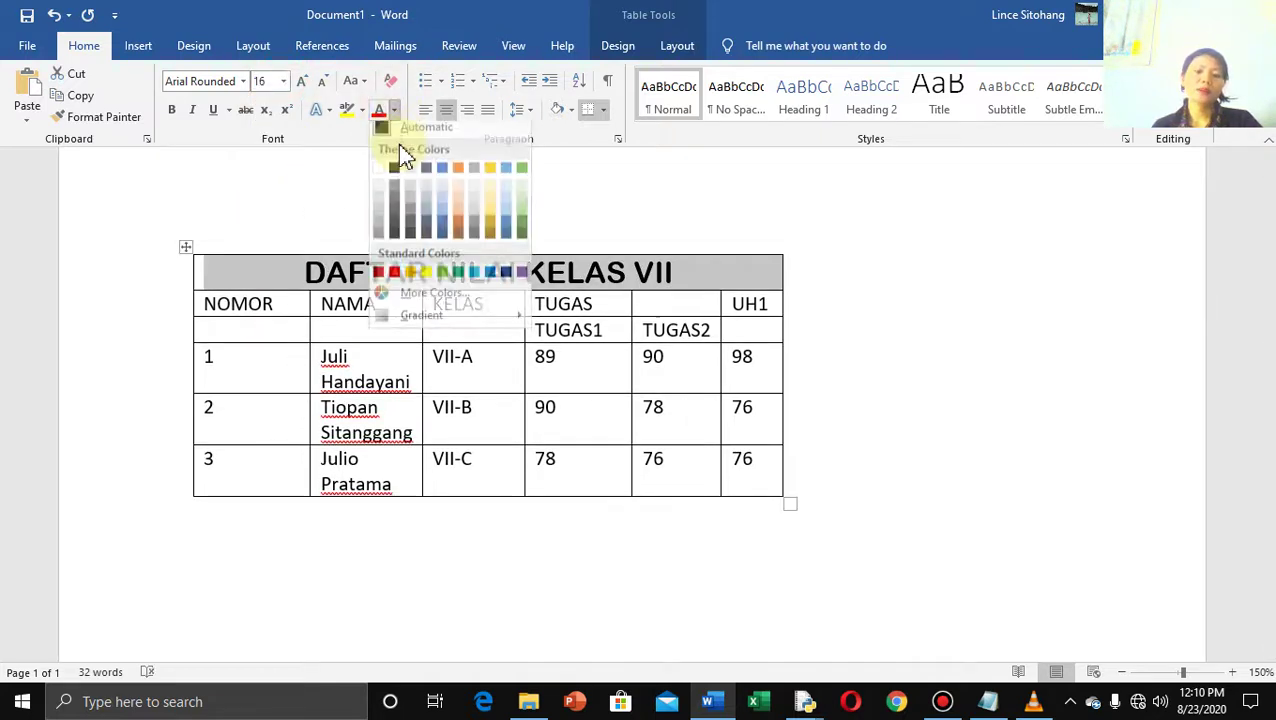
{"action": "left_click", "coordinate": [395, 281]}
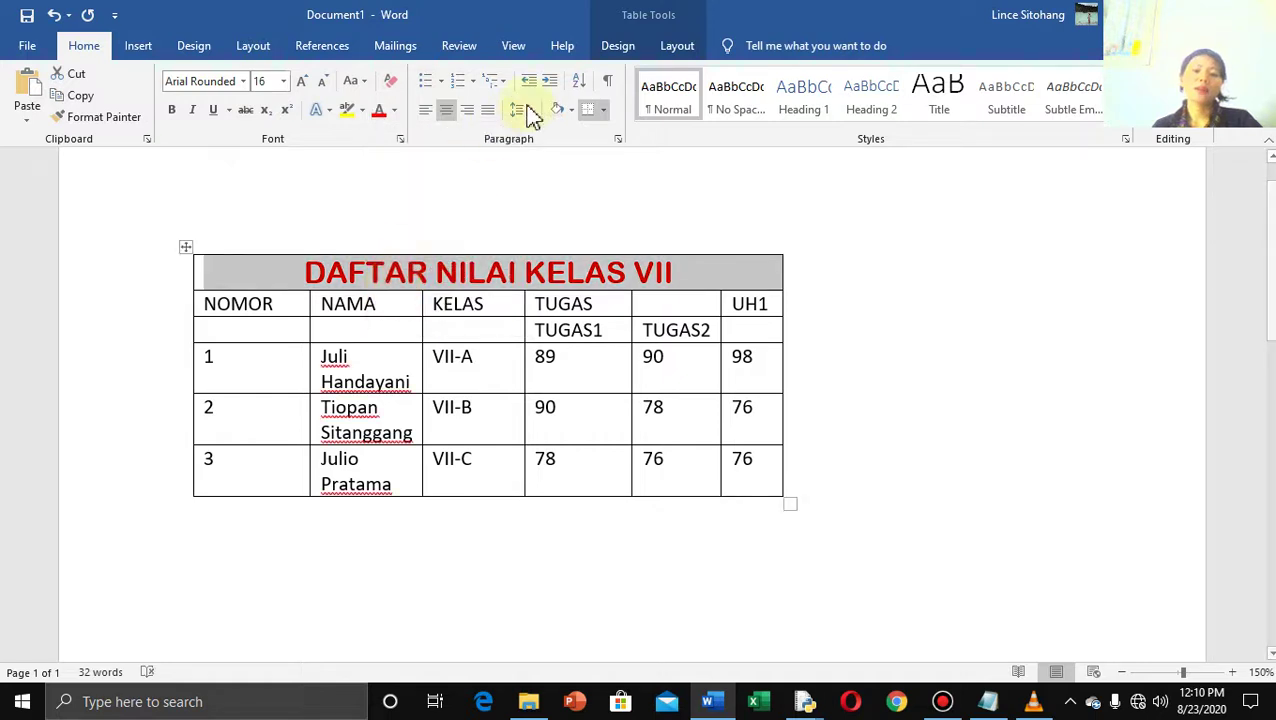
{"action": "left_click", "coordinate": [574, 112]}
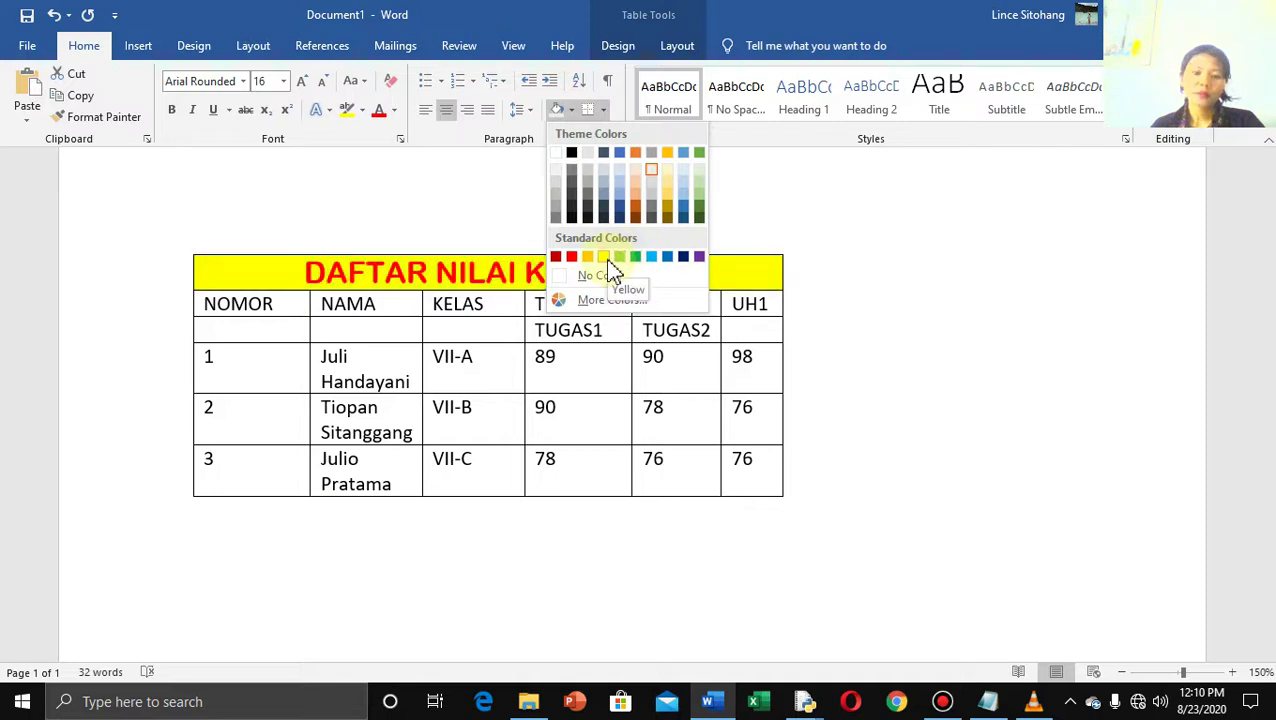
{"action": "left_click", "coordinate": [672, 171]}
{"action": "left_click", "coordinate": [592, 379]}
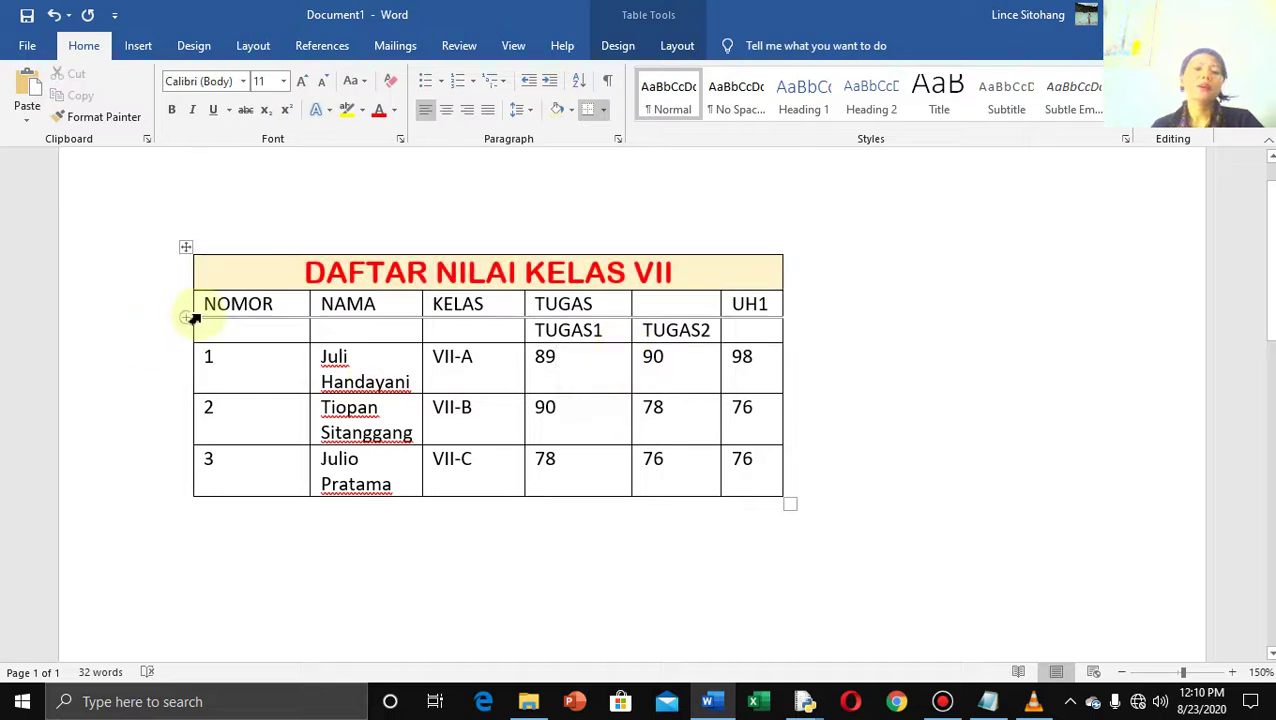
- Make the text of the two column heading rows, from NOMOR to UH1, bold
{"action": "left_click_drag", "start_coordinate": [206, 304], "coordinate": [748, 326]}
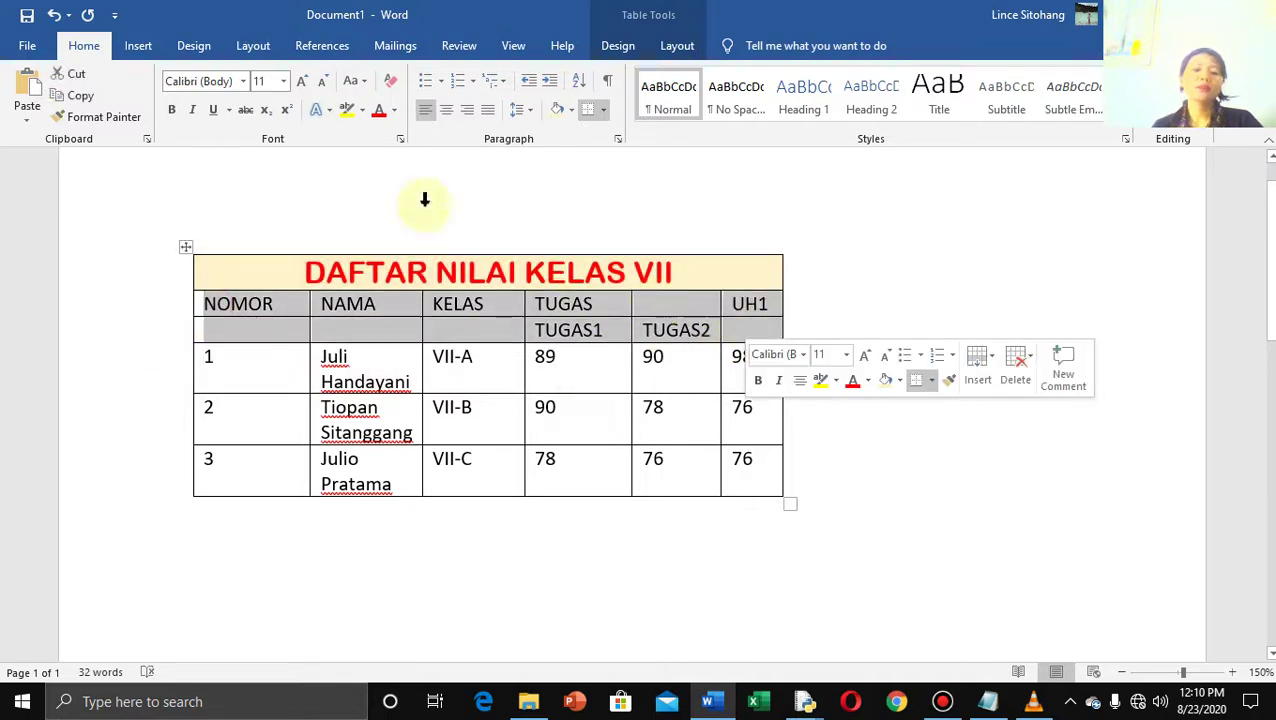
{"action": "left_click", "coordinate": [175, 110]}
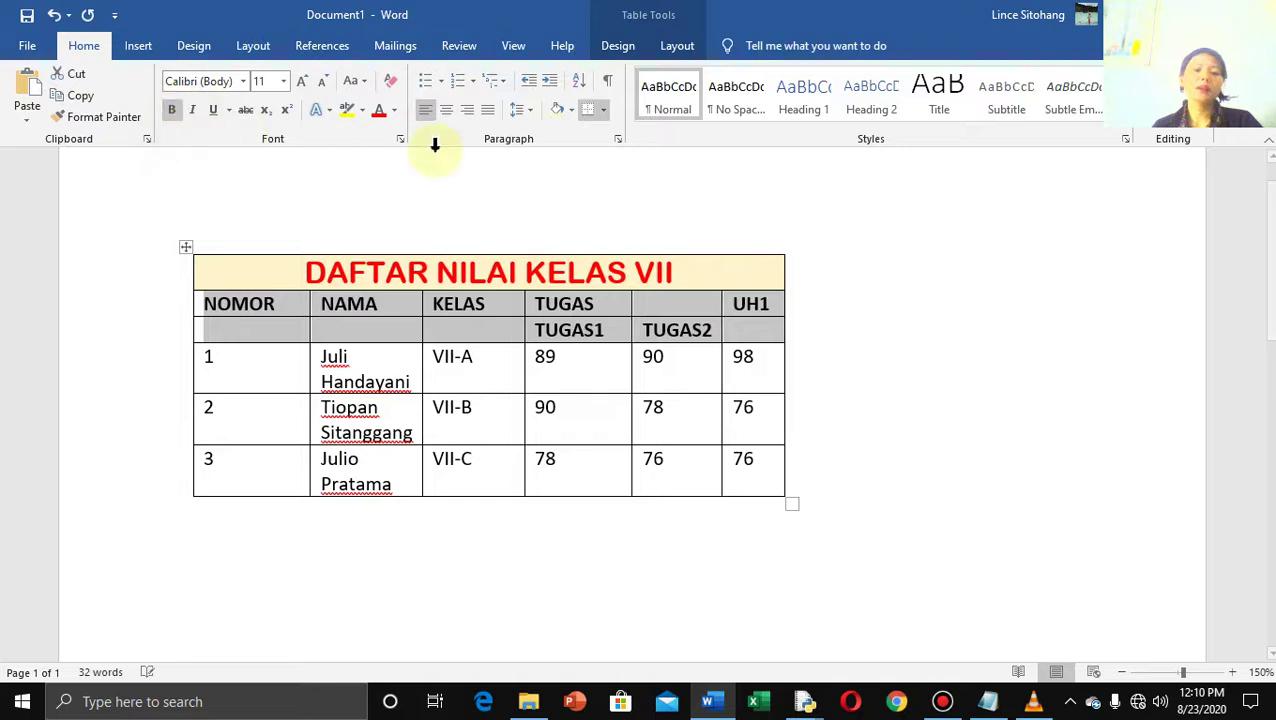
- Colour the text of the two column heading rows dark red and shade those rows with the lightest grey theme colour
{"action": "left_click", "coordinate": [396, 110]}
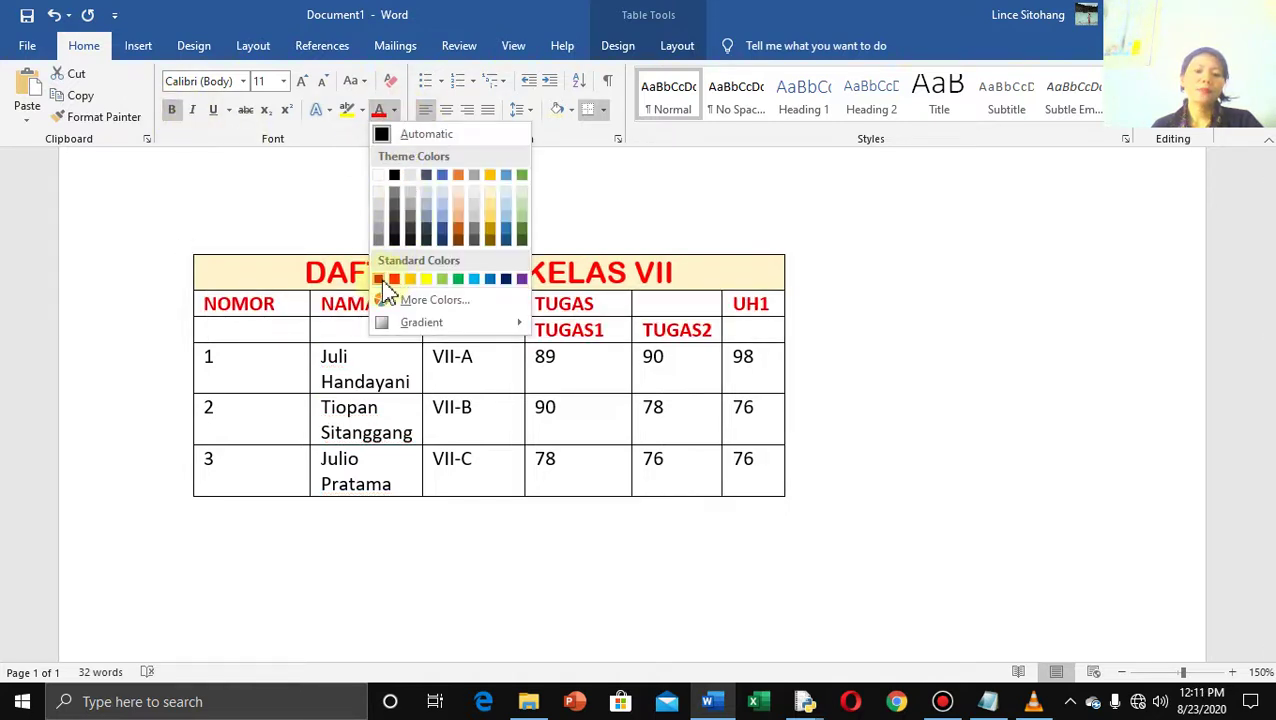
{"action": "left_click", "coordinate": [422, 240]}
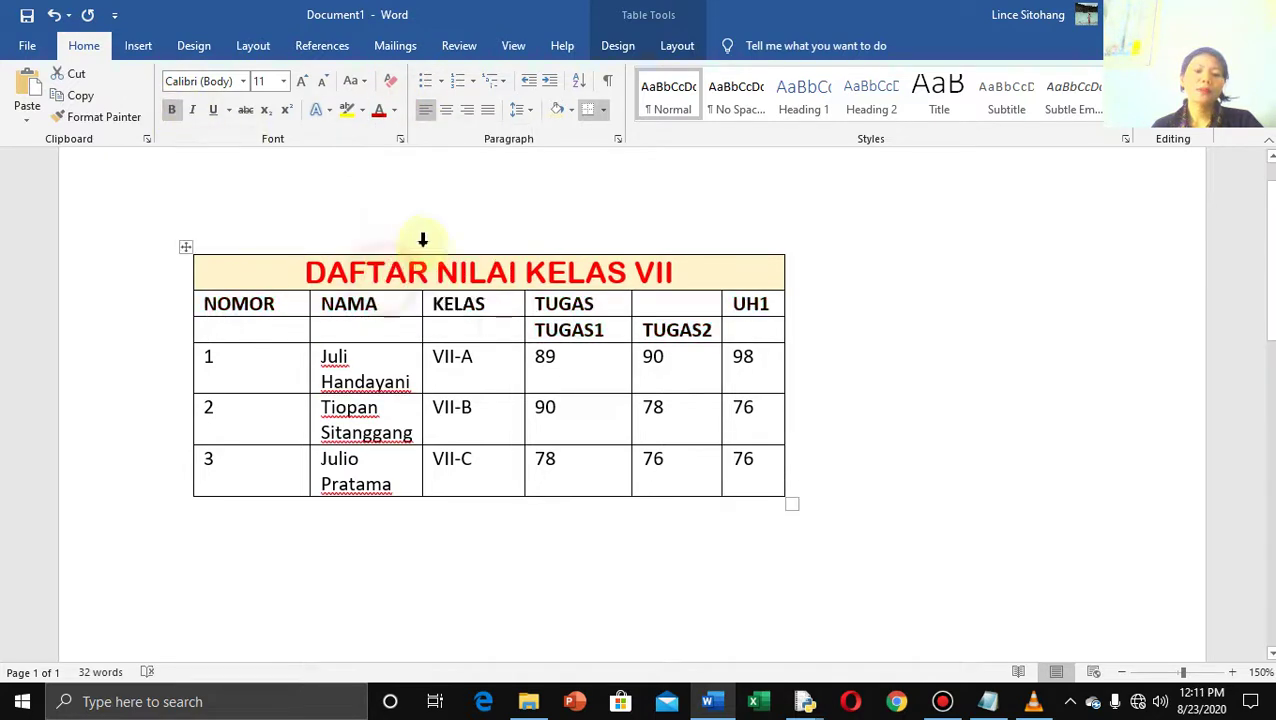
{"action": "left_click", "coordinate": [570, 110]}
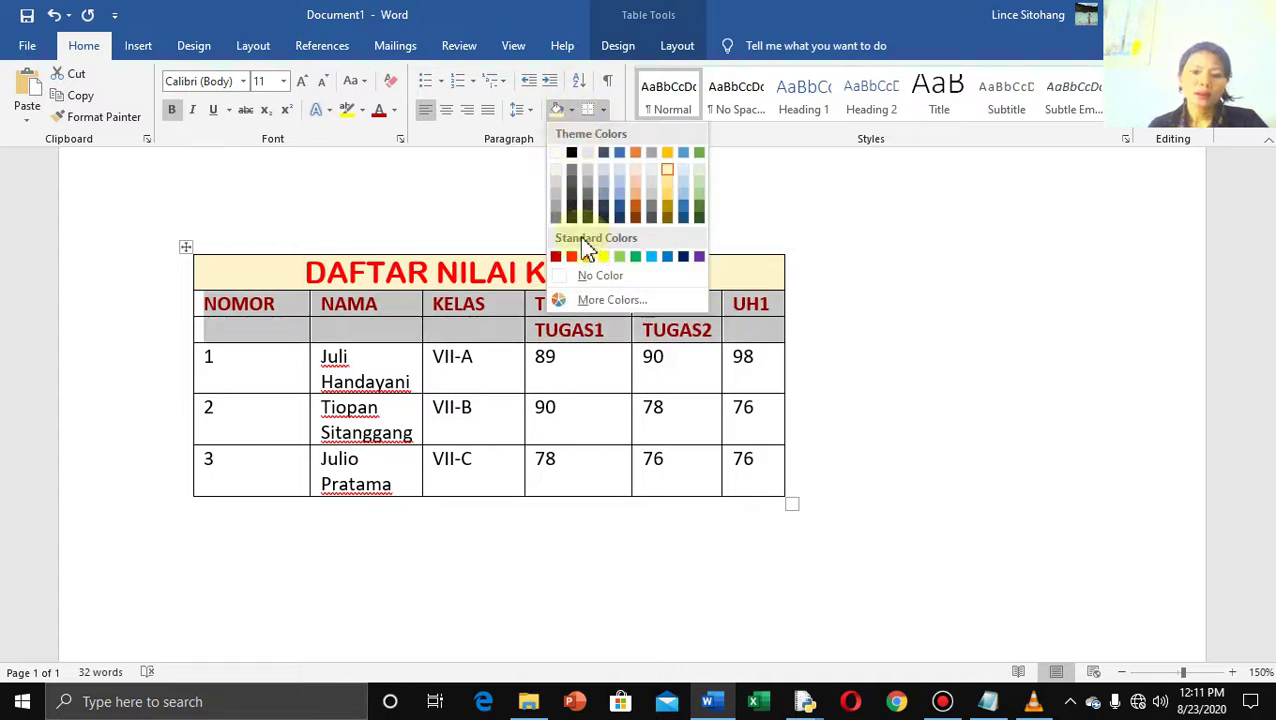
{"action": "left_click", "coordinate": [558, 176]}
{"action": "left_click", "coordinate": [566, 387]}
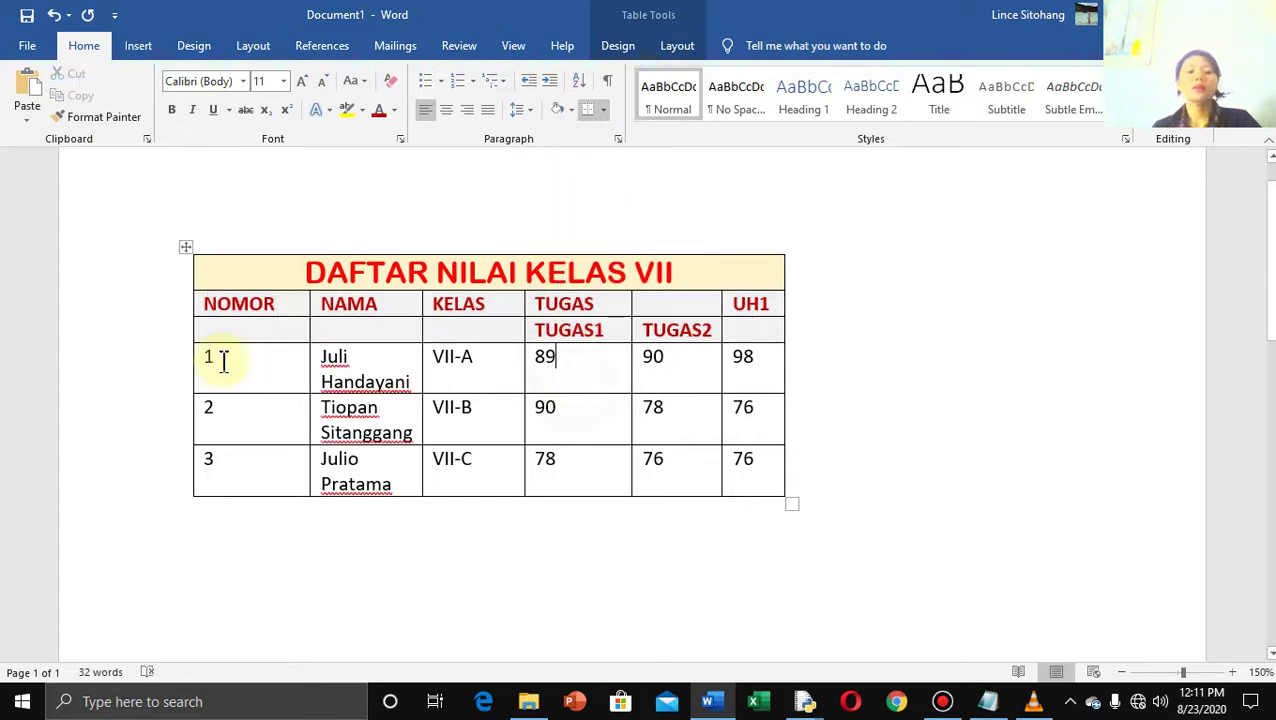
- Shade the three student data rows with the theme colour Blue, Accent 5, Lighter 80%
{"action": "mouse_move", "coordinate": [210, 358]}
{"action": "left_mouse_down"}
{"action": "mouse_move", "coordinate": [678, 407]}
{"action": "mouse_move", "coordinate": [737, 472]}
{"action": "left_mouse_up"}
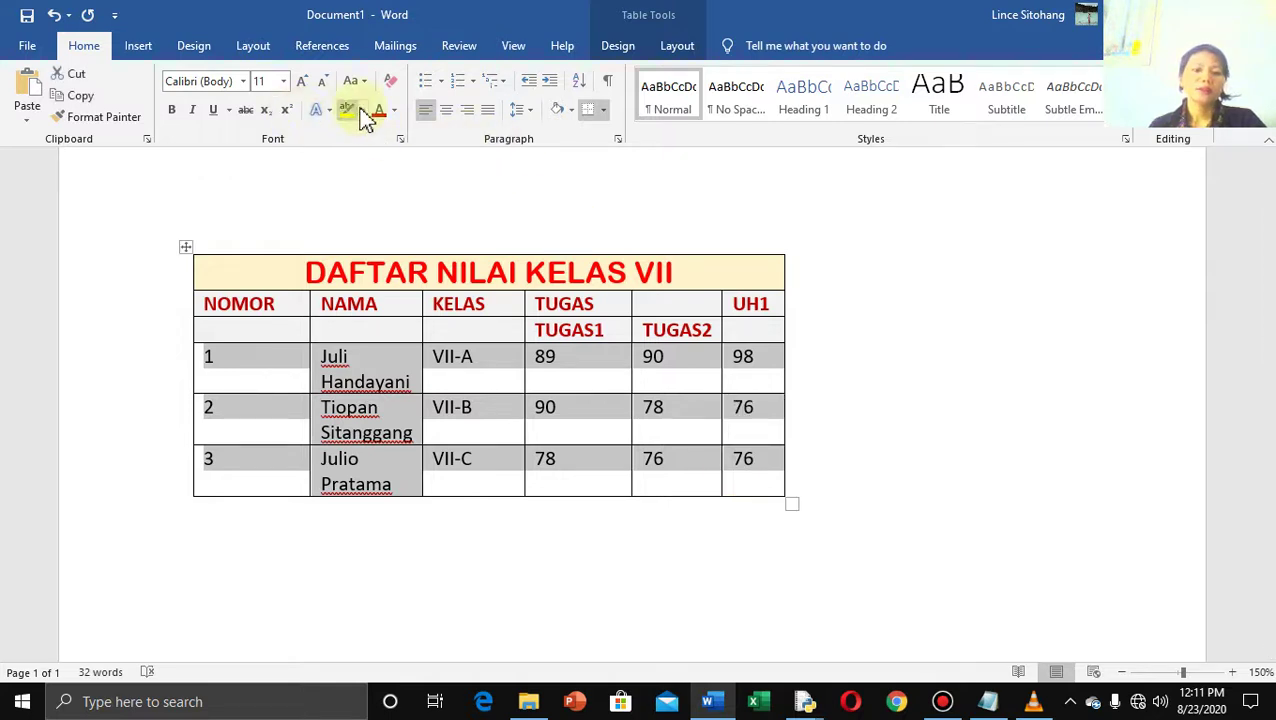
{"action": "left_click", "coordinate": [573, 111]}
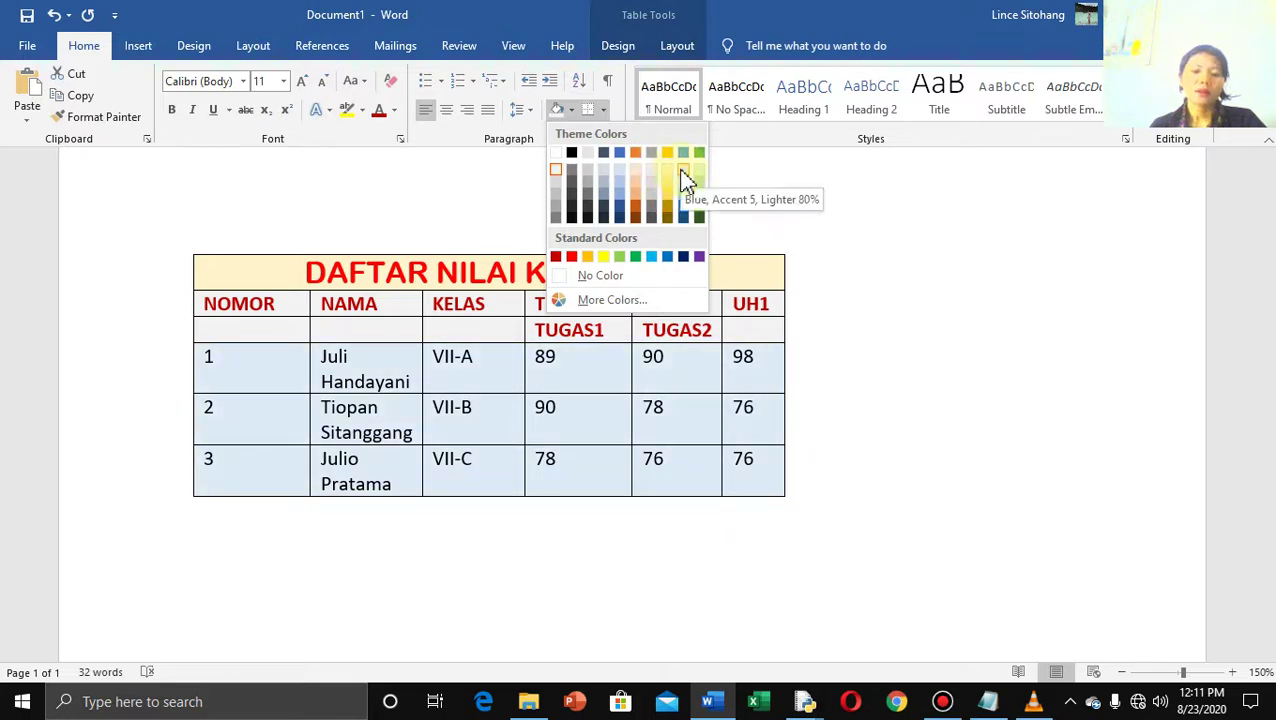
{"action": "left_click", "coordinate": [682, 174]}
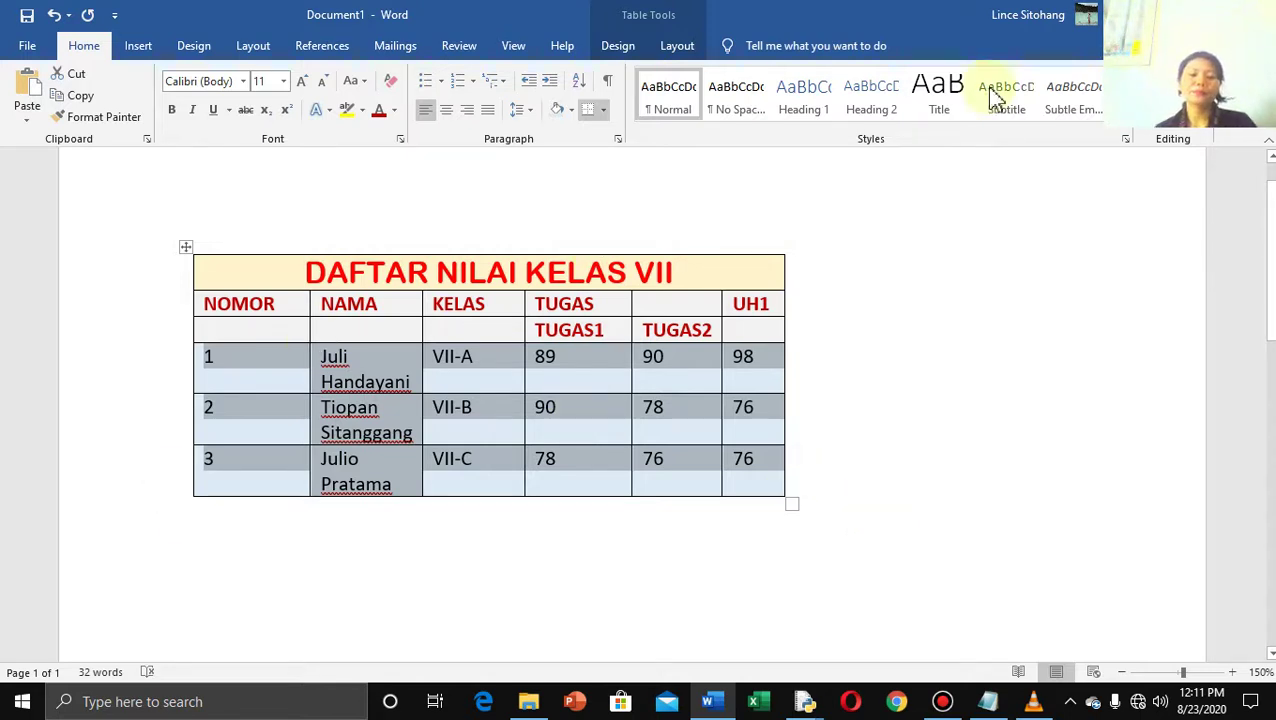
{"action": "left_click", "coordinate": [762, 330]}
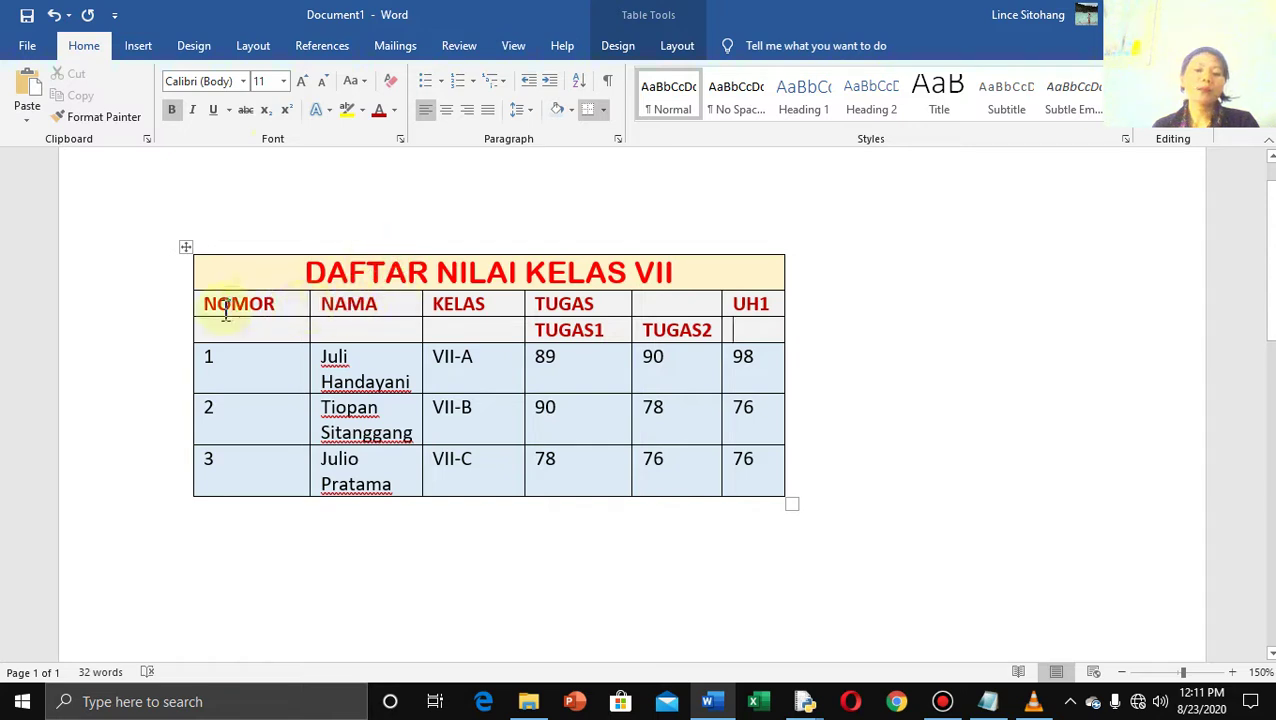
- Merge the NOMOR heading cell with the empty cell directly below it
{"action": "left_click_drag", "start_coordinate": [210, 306], "coordinate": [225, 325]}
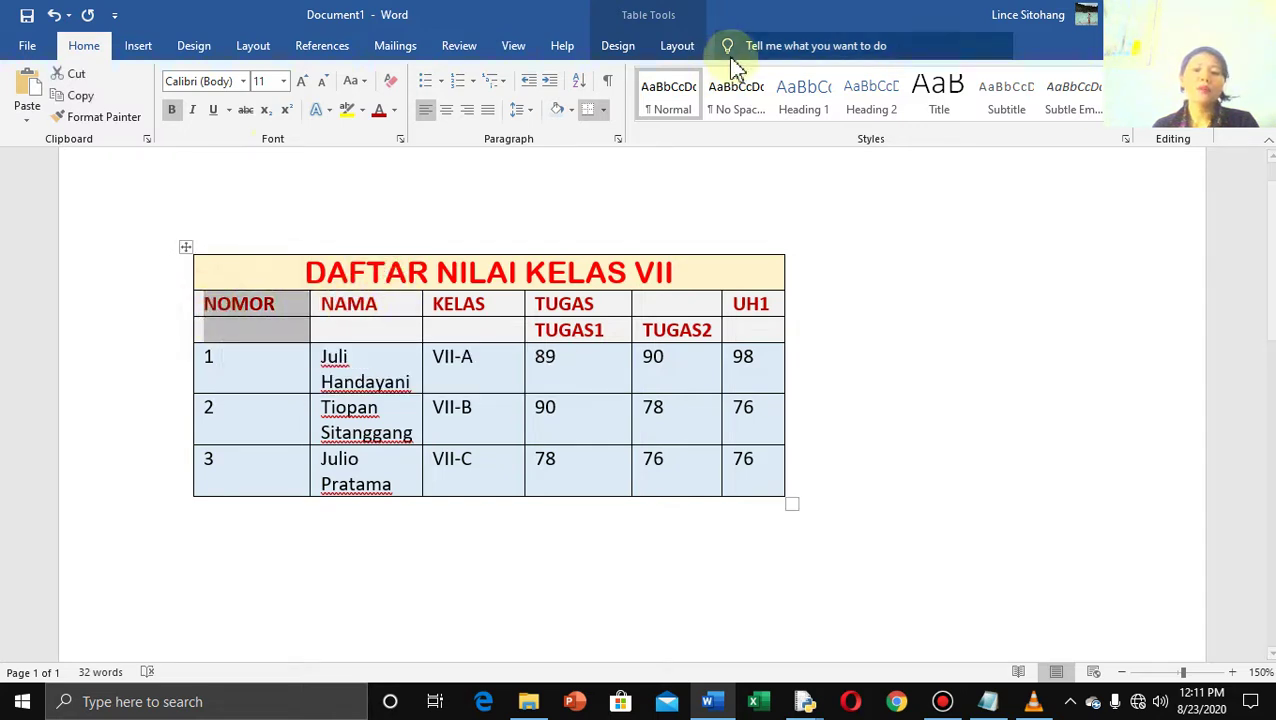
{"action": "left_click", "coordinate": [676, 45]}
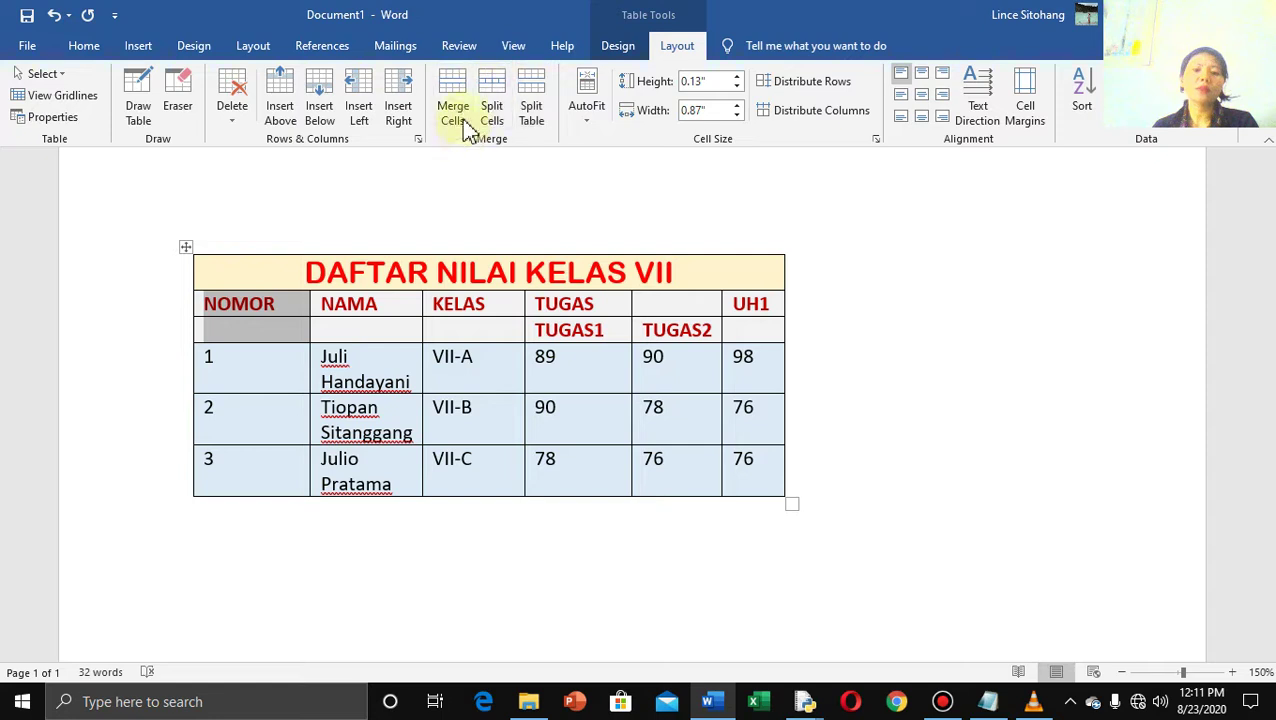
{"action": "left_click", "coordinate": [452, 100]}
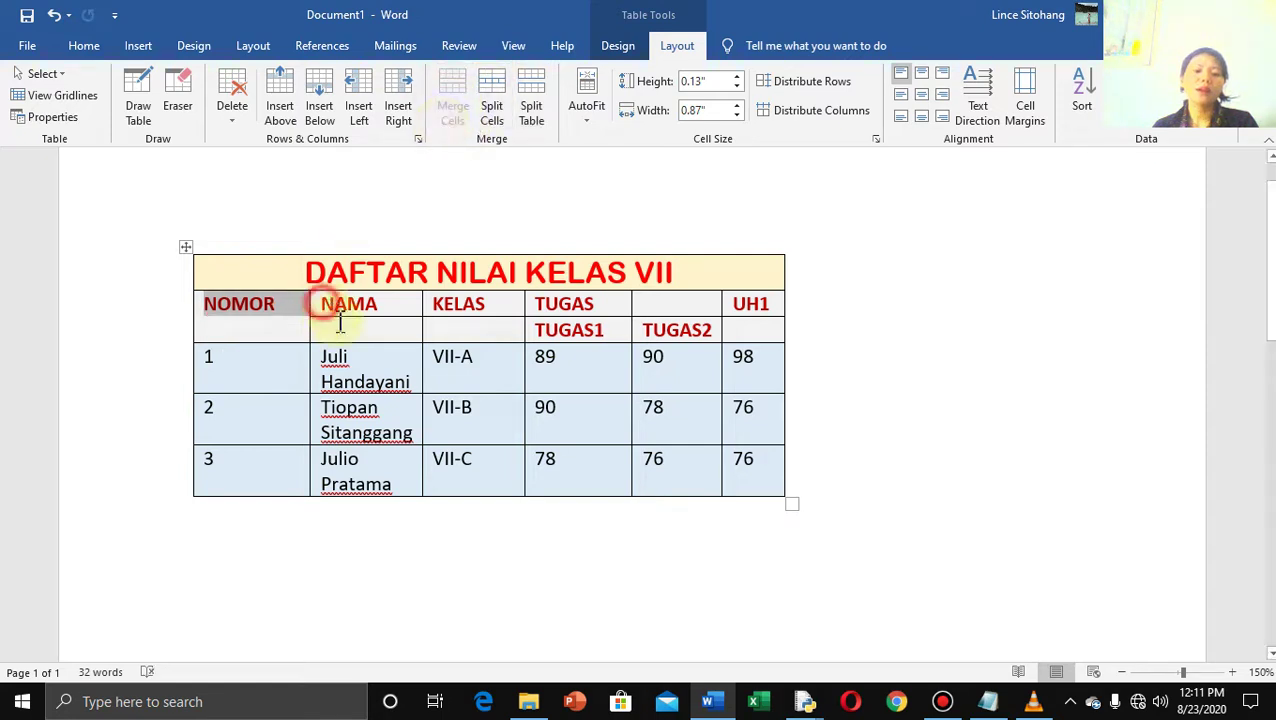